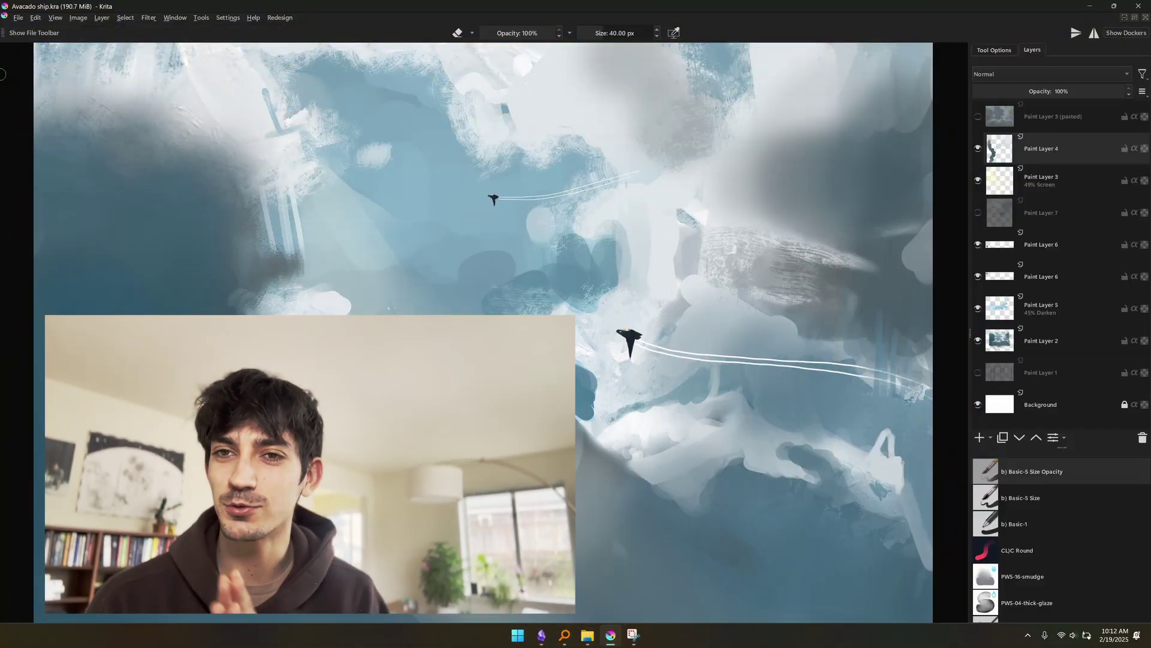
Show the file toolbar, browse the blend modes and brush presets, then hide it again.
{"action": "left_click", "coordinate": [34, 33]}
{"action": "left_click", "coordinate": [111, 37]}
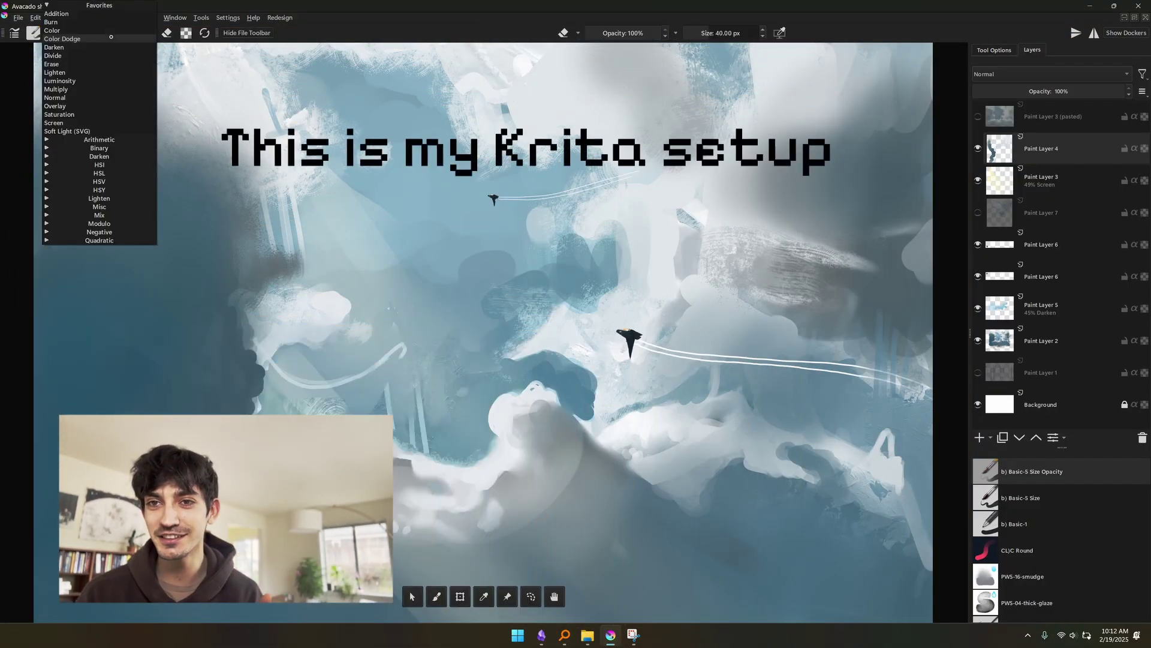
{"action": "left_click", "coordinate": [33, 32]}
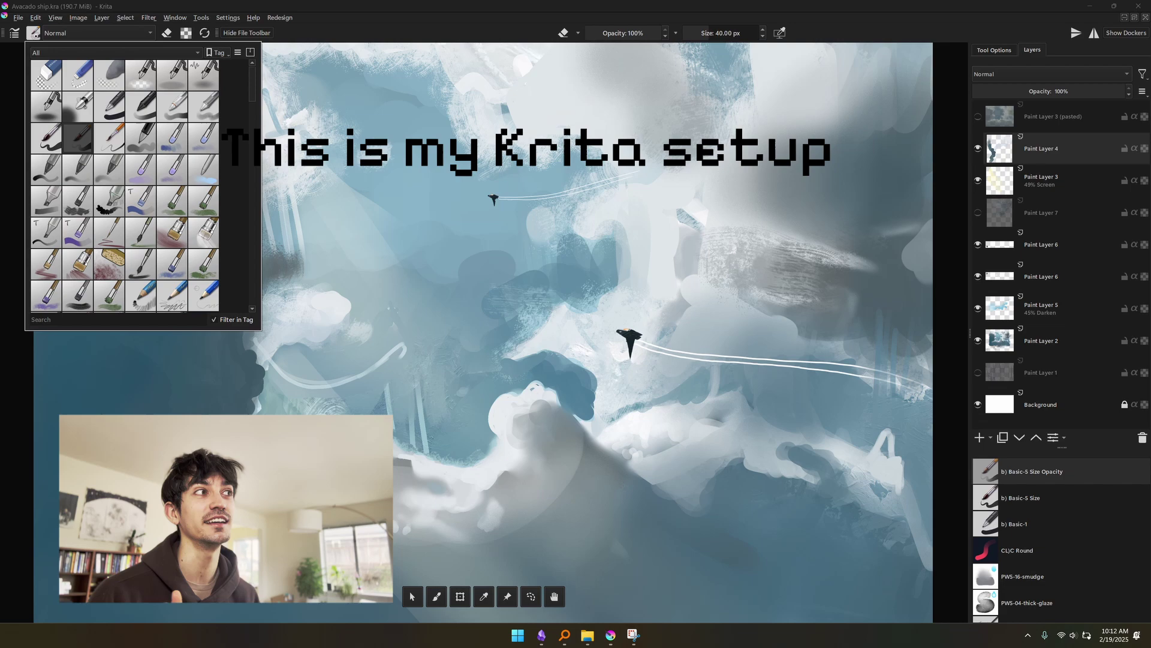
{"action": "scroll", "coordinate": [120, 180], "scroll_direction": "down", "scroll_amount": 5}
{"action": "scroll", "coordinate": [120, 180], "scroll_direction": "up", "scroll_amount": 2}
{"action": "left_click", "coordinate": [255, 33]}
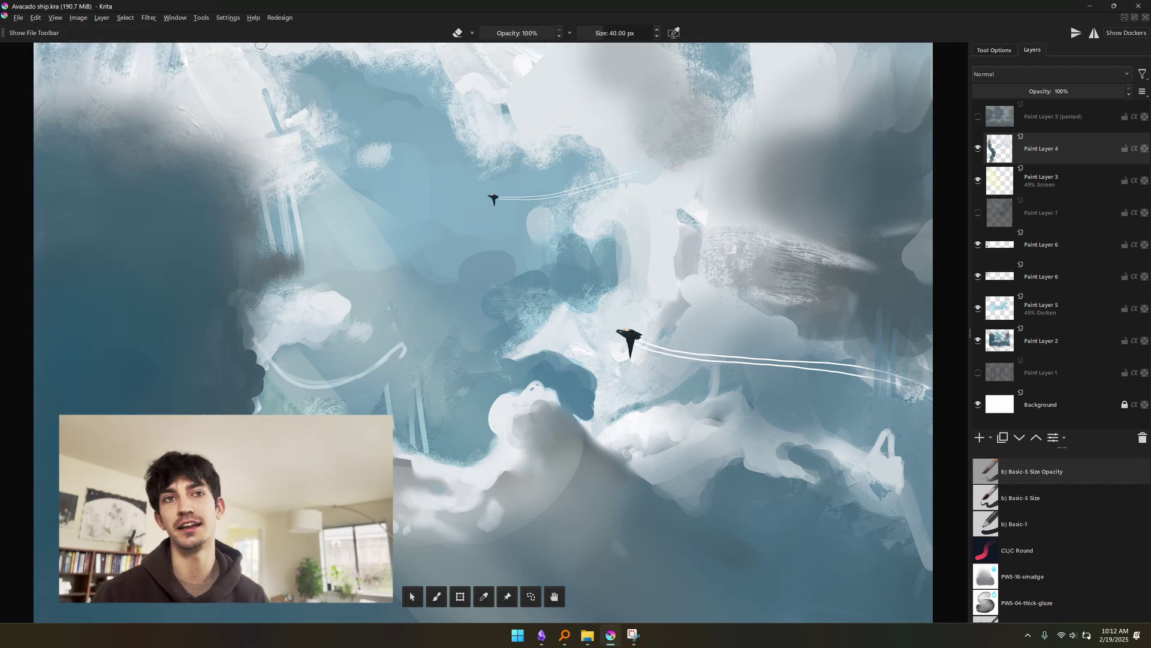
Enter canvas-only mode, preview the brush and selection tool groups, then leave it.
{"action": "key", "text": "Tab"}
{"action": "scroll", "coordinate": [462, 222], "scroll_direction": "down", "scroll_amount": 3}
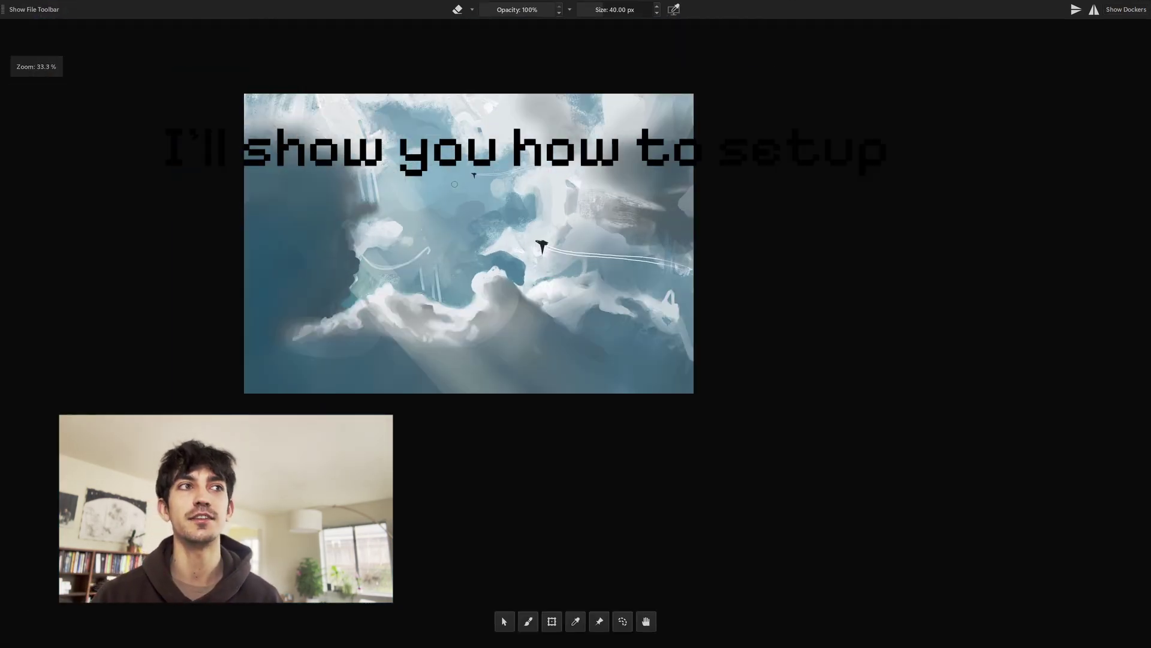
{"action": "scroll", "coordinate": [466, 227], "scroll_direction": "up", "scroll_amount": 5}
{"action": "left_click", "coordinate": [528, 622]}
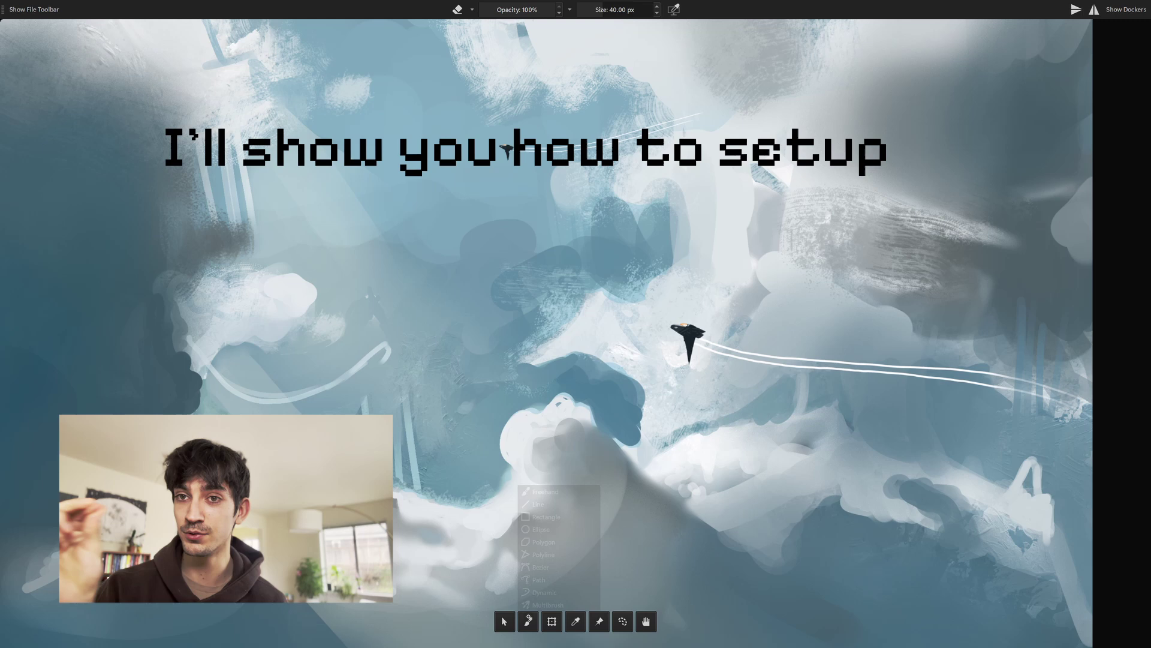
{"action": "left_click", "coordinate": [504, 622]}
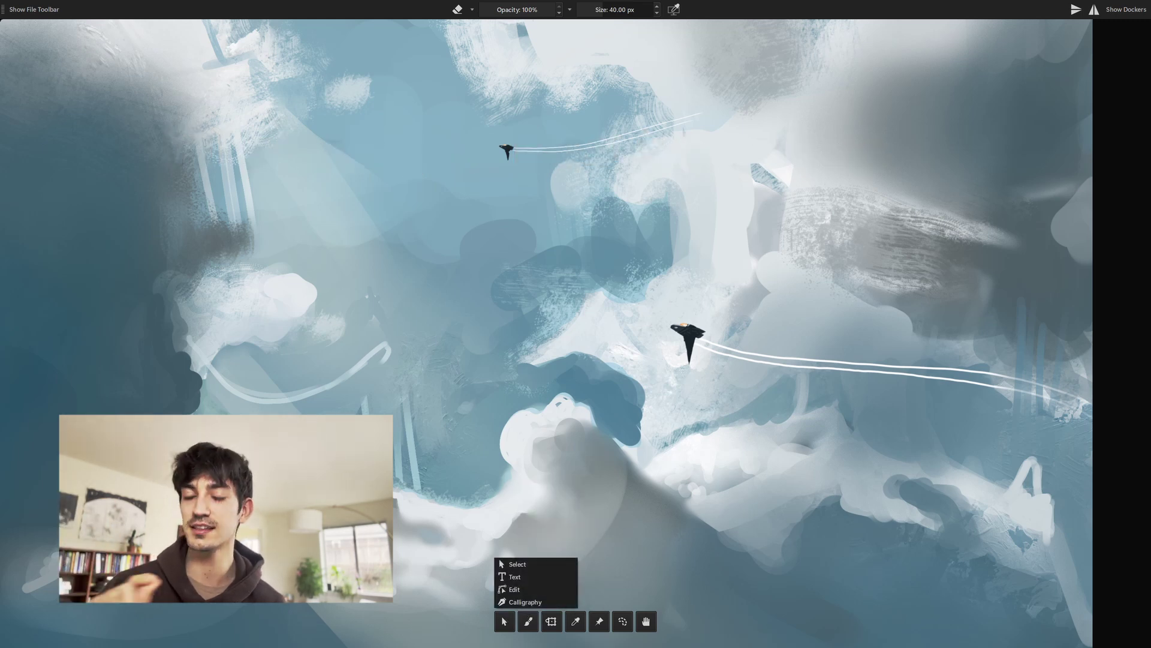
{"action": "mouse_move", "coordinate": [599, 621]}
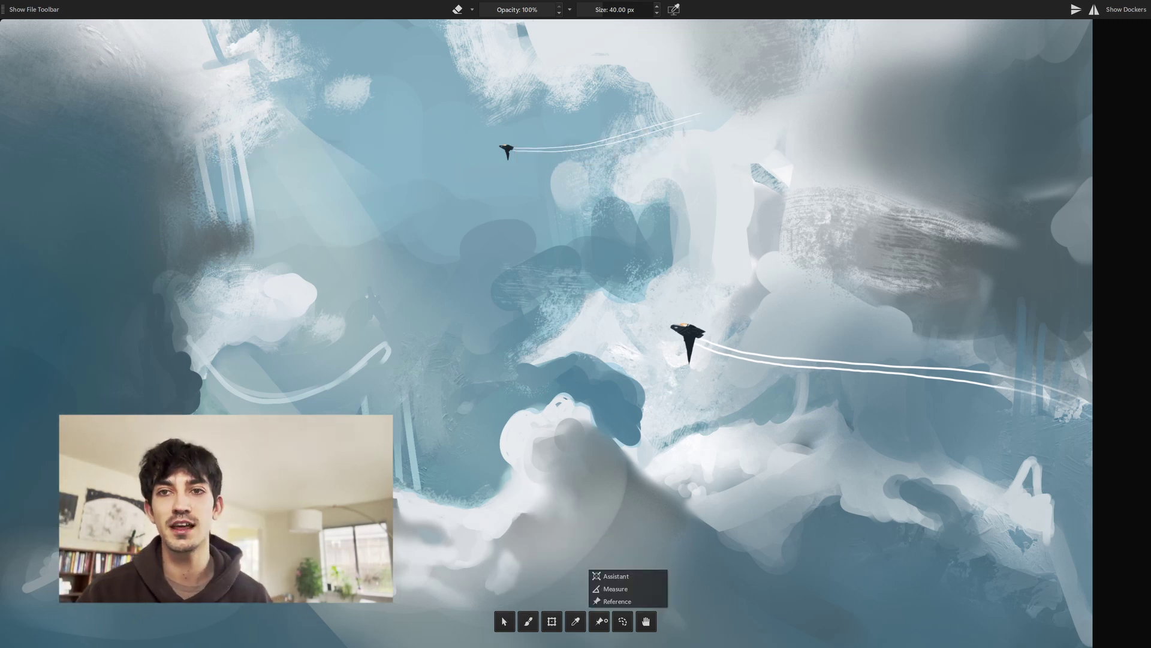
{"action": "mouse_move", "coordinate": [646, 621]}
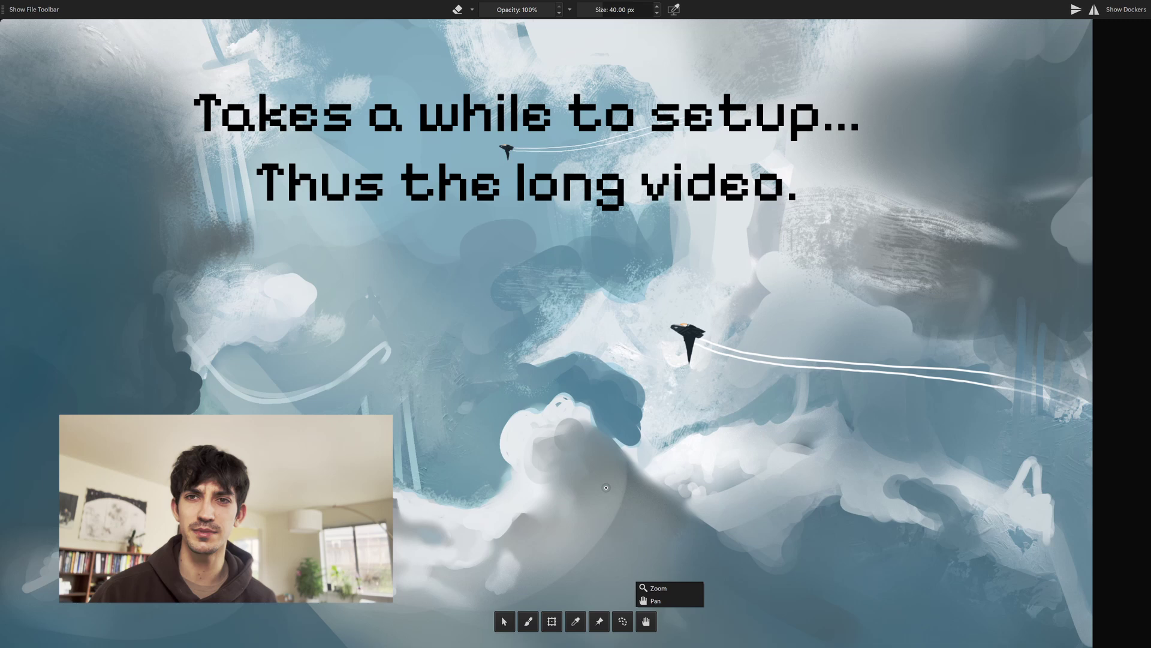
{"action": "left_click", "coordinate": [576, 378]}
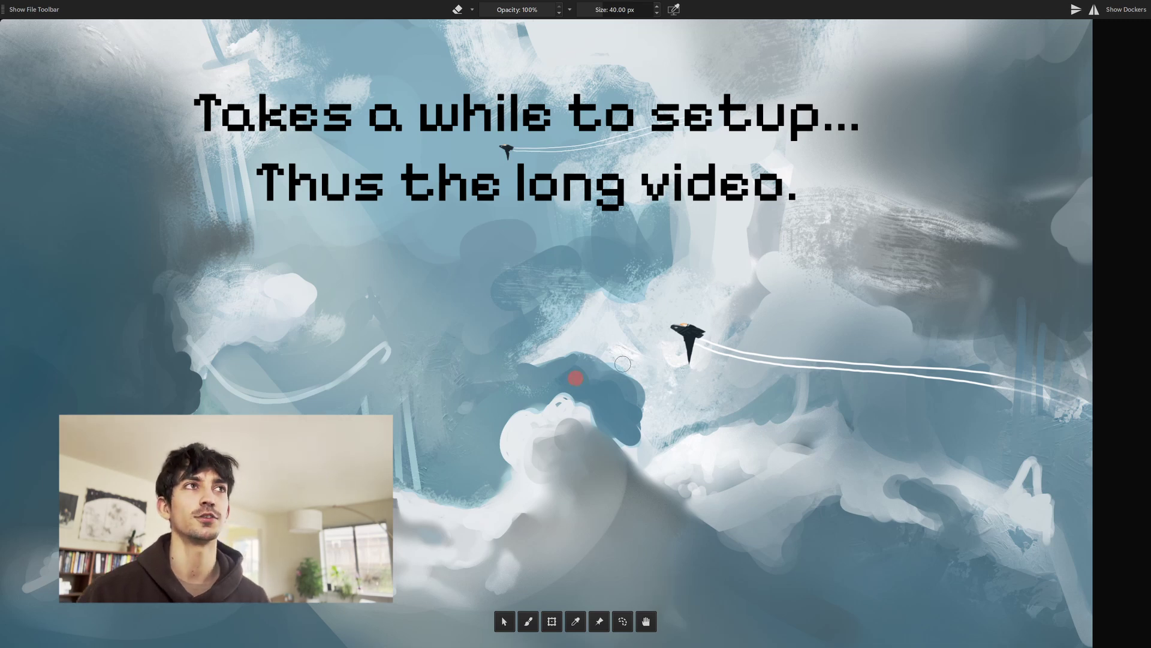
{"action": "left_click", "coordinate": [613, 342]}
{"action": "left_click", "coordinate": [537, 343]}
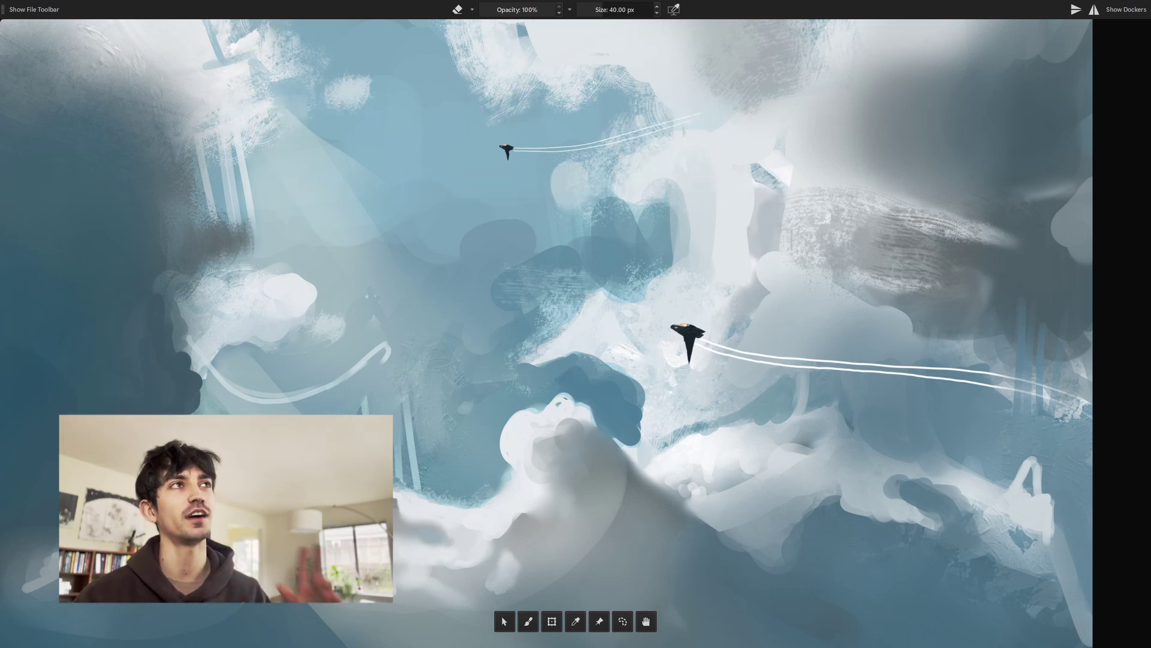
{"action": "key", "text": "Tab"}
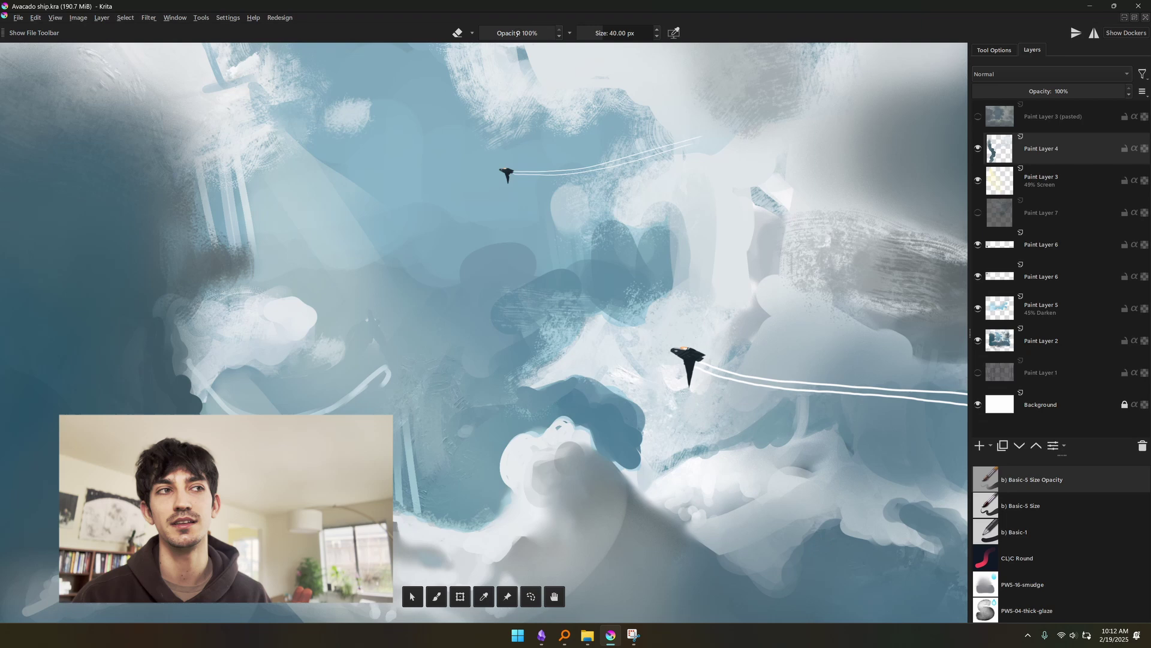
Erase faint strokes near the upper ship and set eraser opacity to 12%.
{"action": "left_click_drag", "start_coordinate": [518, 33], "coordinate": [514, 35]}
{"action": "left_click", "coordinate": [495, 111]}
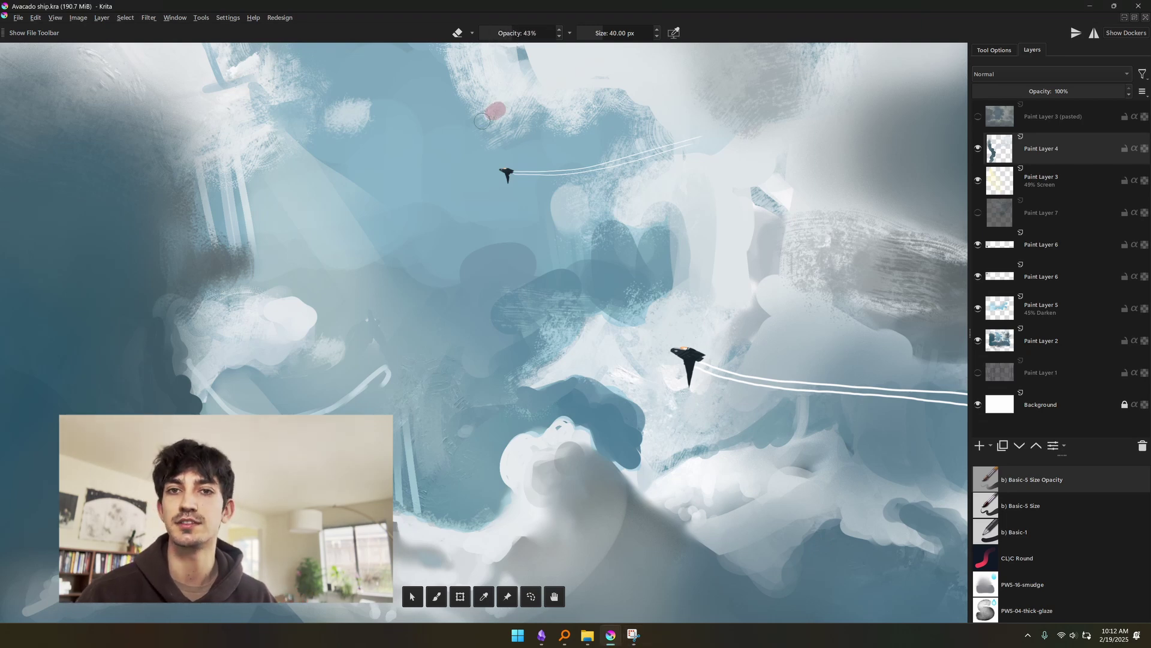
{"action": "left_click_drag", "start_coordinate": [483, 121], "coordinate": [477, 169]}
{"action": "left_click_drag", "start_coordinate": [504, 34], "coordinate": [492, 34]}
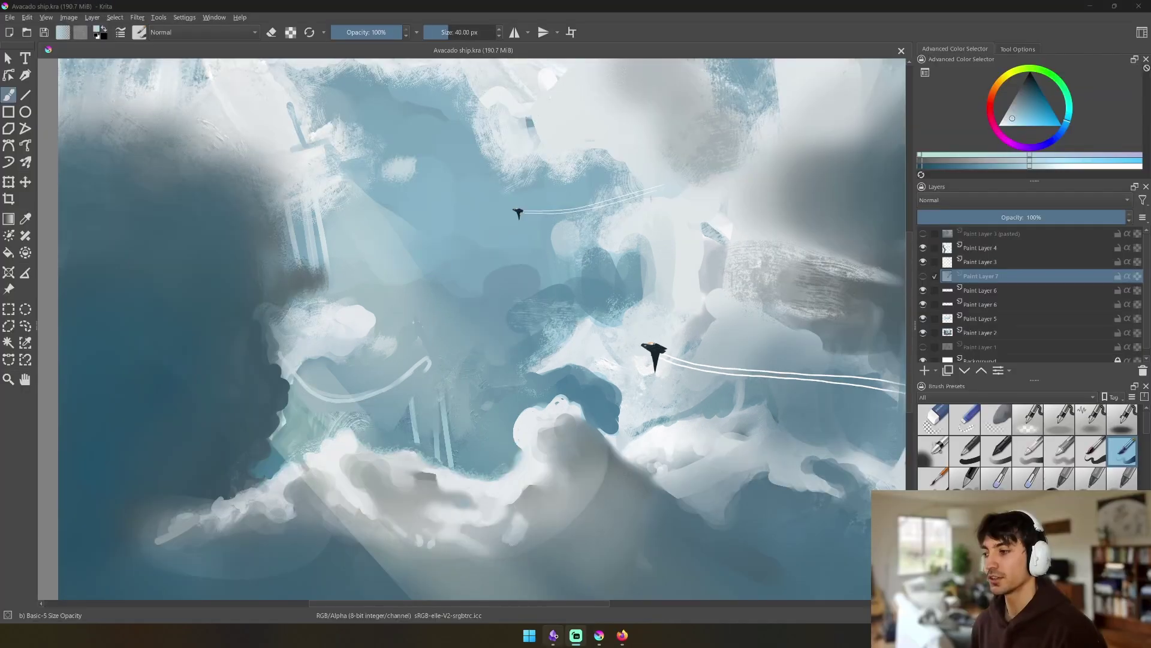
{"action": "left_click", "coordinate": [553, 635]}
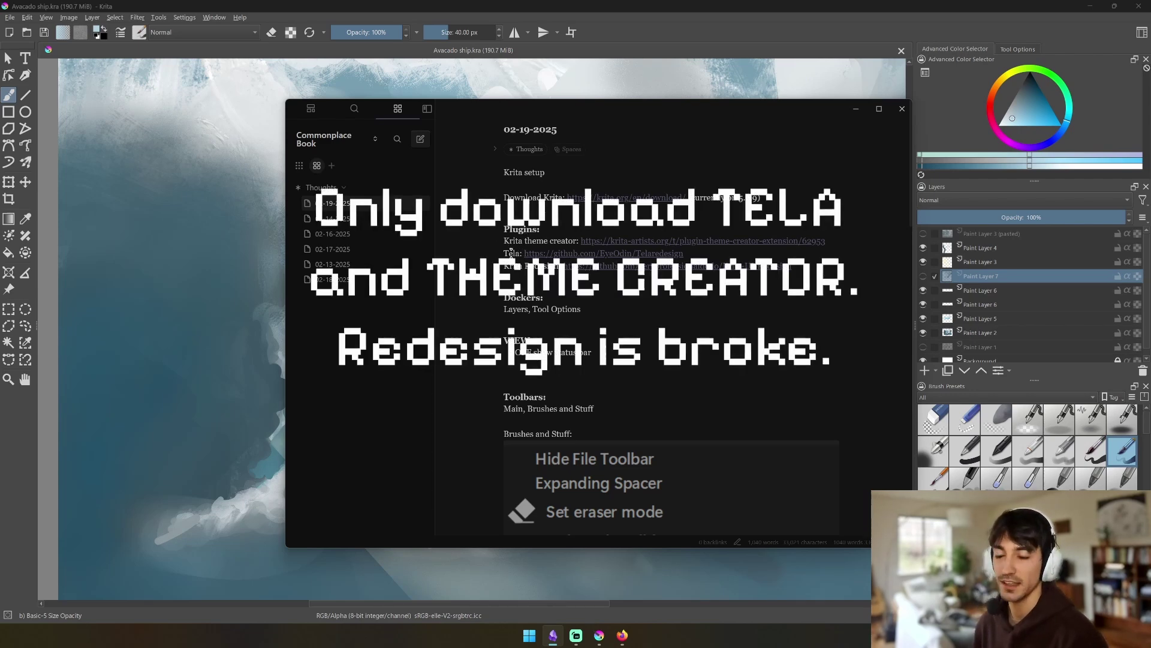
{"action": "left_click", "coordinate": [511, 270]}
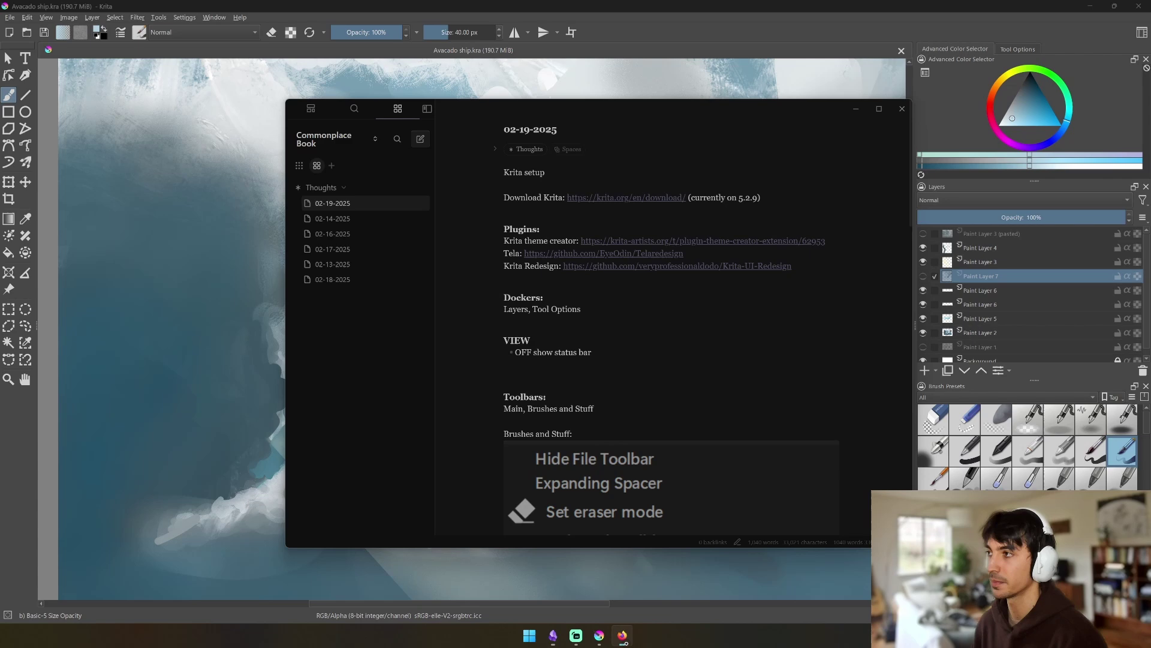
{"action": "left_click", "coordinate": [316, 81]}
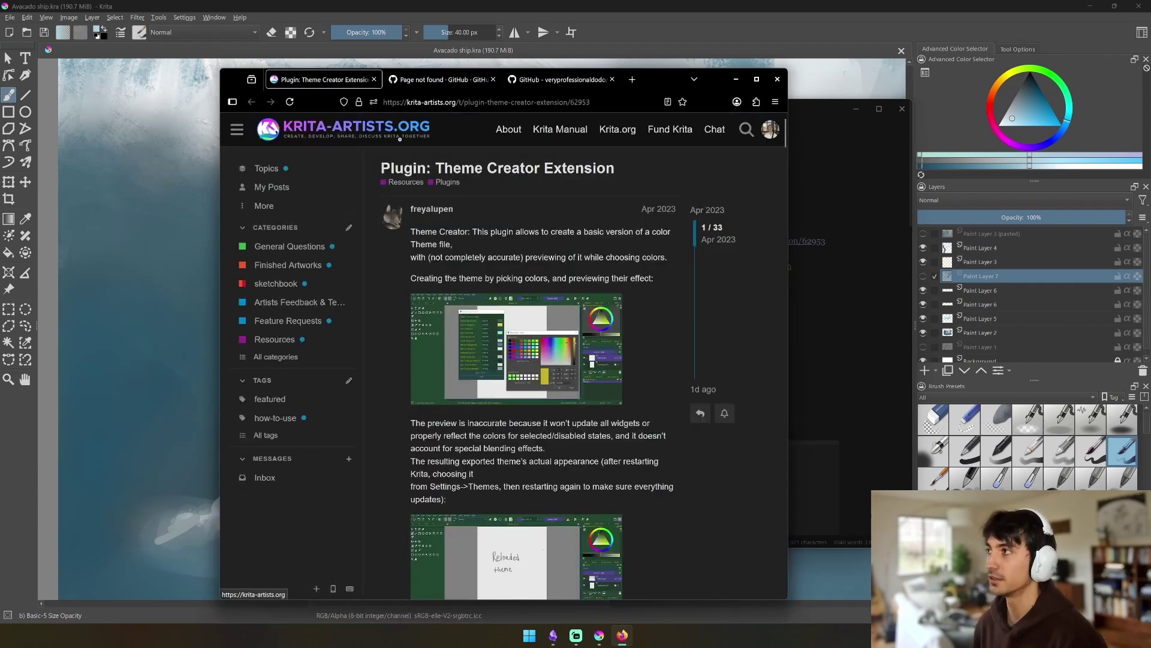
{"action": "scroll", "coordinate": [459, 223], "scroll_direction": "down", "scroll_amount": 6}
{"action": "scroll", "coordinate": [459, 223], "scroll_direction": "up", "scroll_amount": 2}
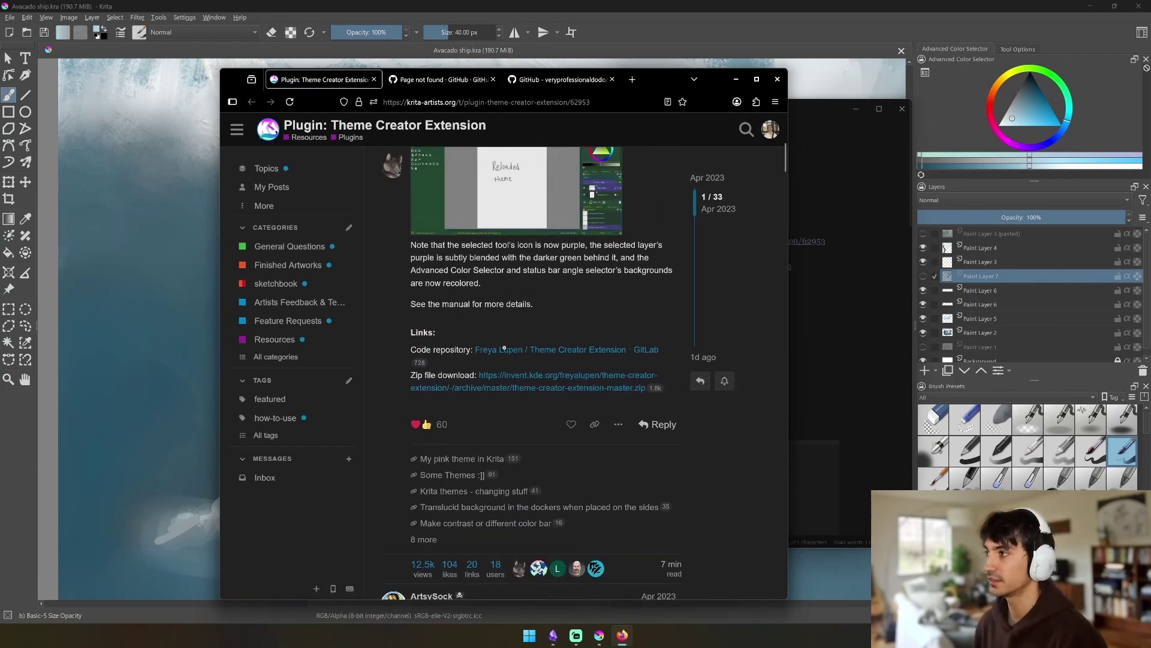
{"action": "left_click", "coordinate": [777, 79]}
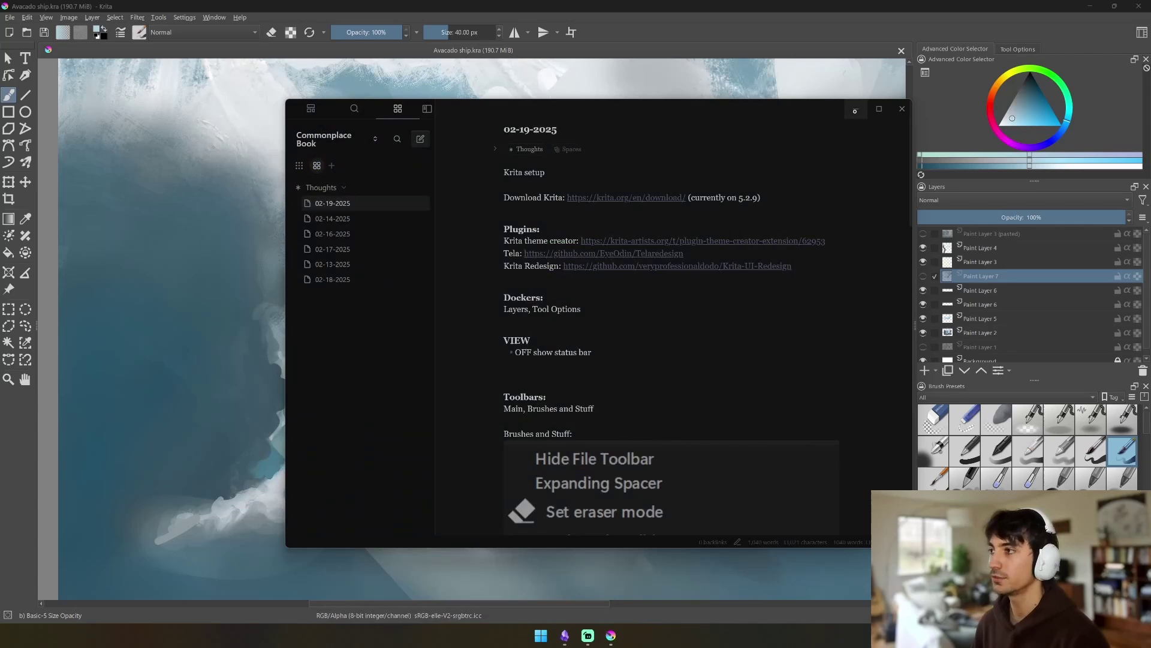
Import the Krita-UI-Redesign-master(1) plugin archive from Desktop/Krita Upgrade and enable it.
{"action": "left_click", "coordinate": [186, 100]}
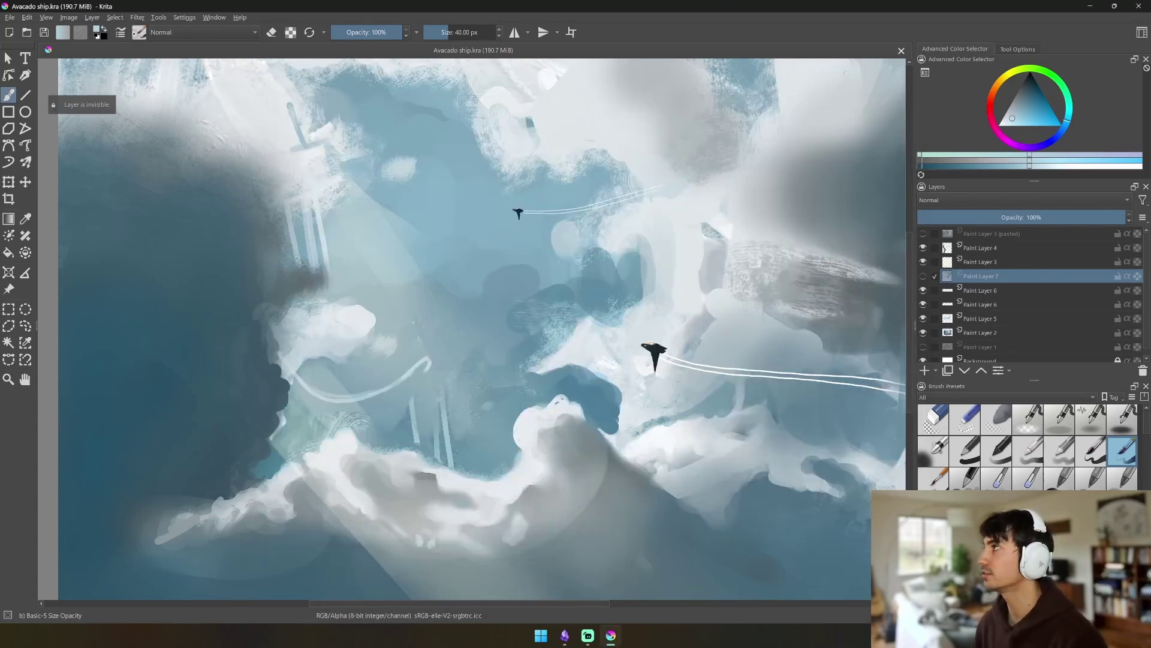
{"action": "left_click", "coordinate": [138, 17]}
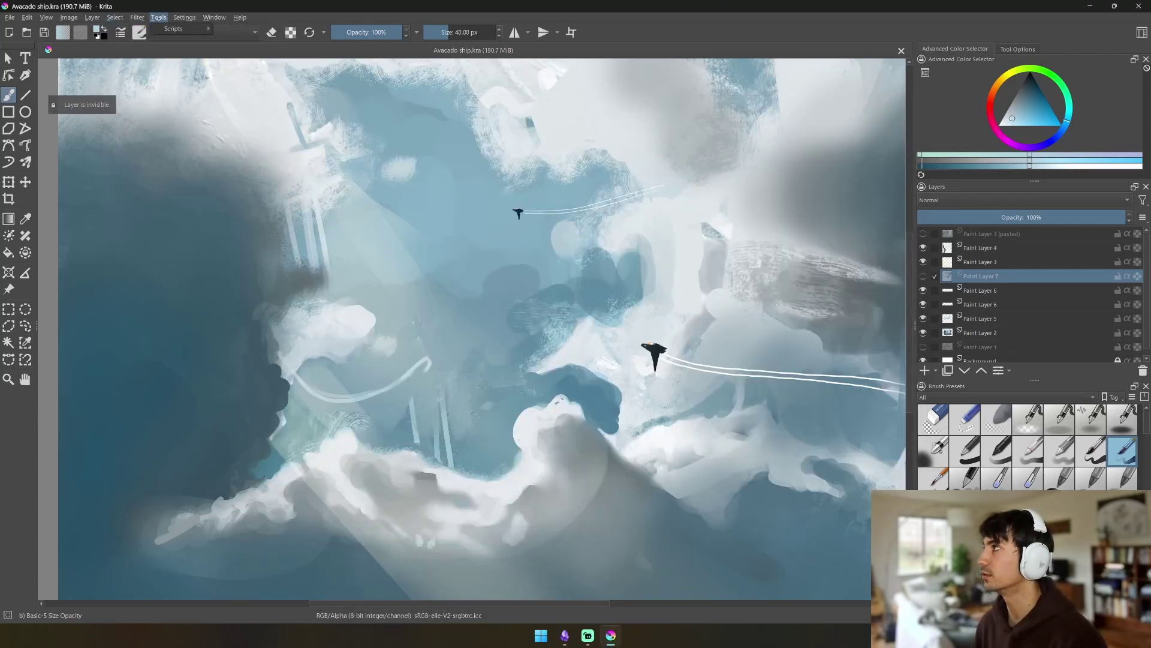
{"action": "left_click", "coordinate": [158, 18]}
{"action": "mouse_move", "coordinate": [170, 28]}
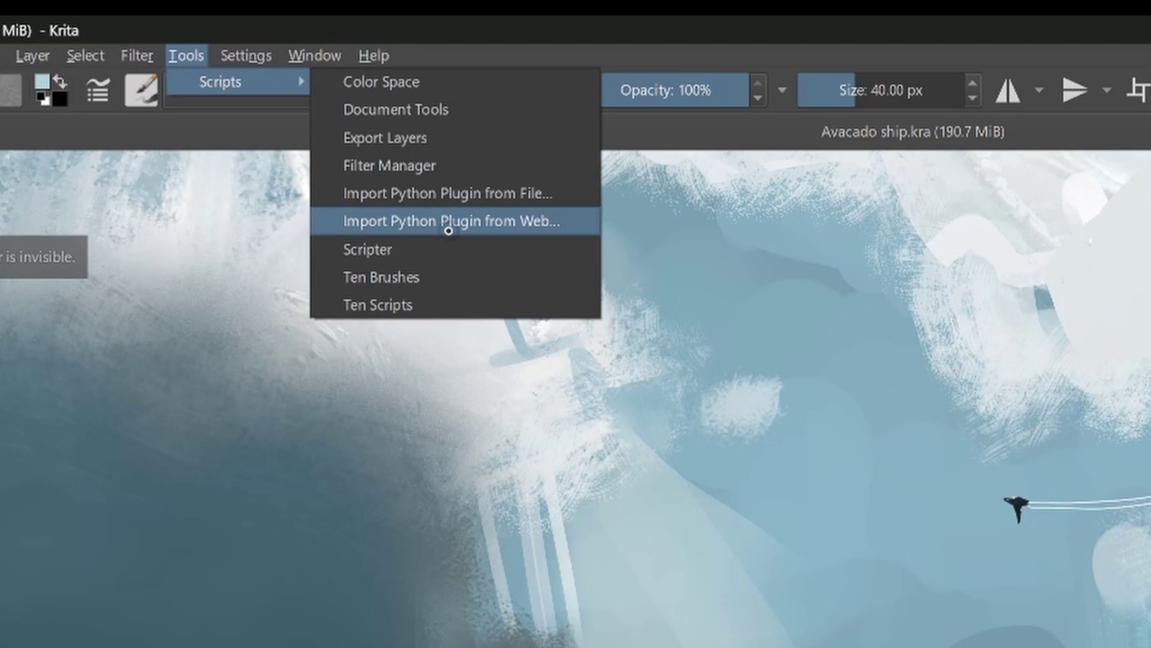
{"action": "left_click", "coordinate": [471, 201]}
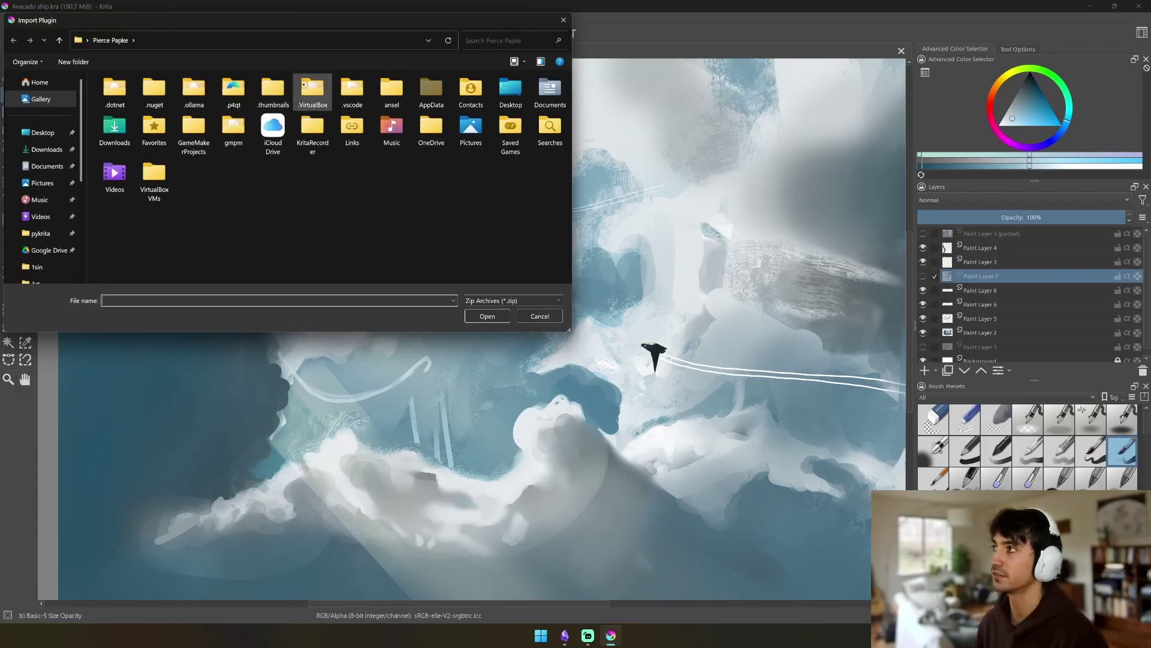
{"action": "left_click_drag", "start_coordinate": [333, 20], "coordinate": [619, 93]}
{"action": "left_click", "coordinate": [325, 205]}
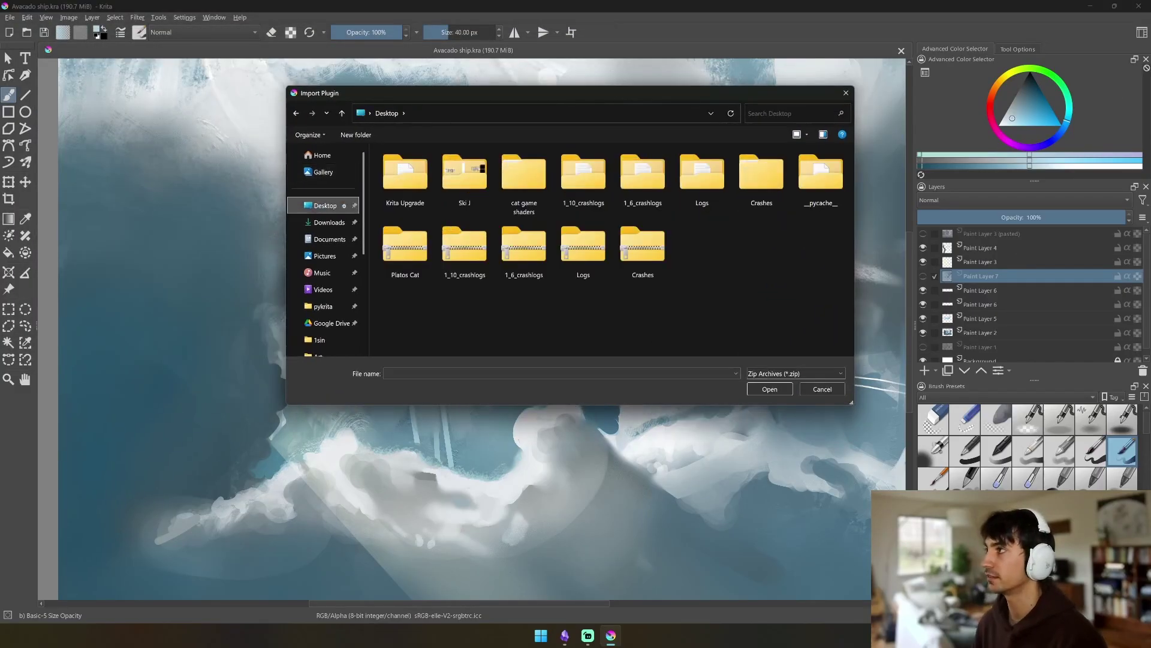
{"action": "double_click", "coordinate": [400, 171]}
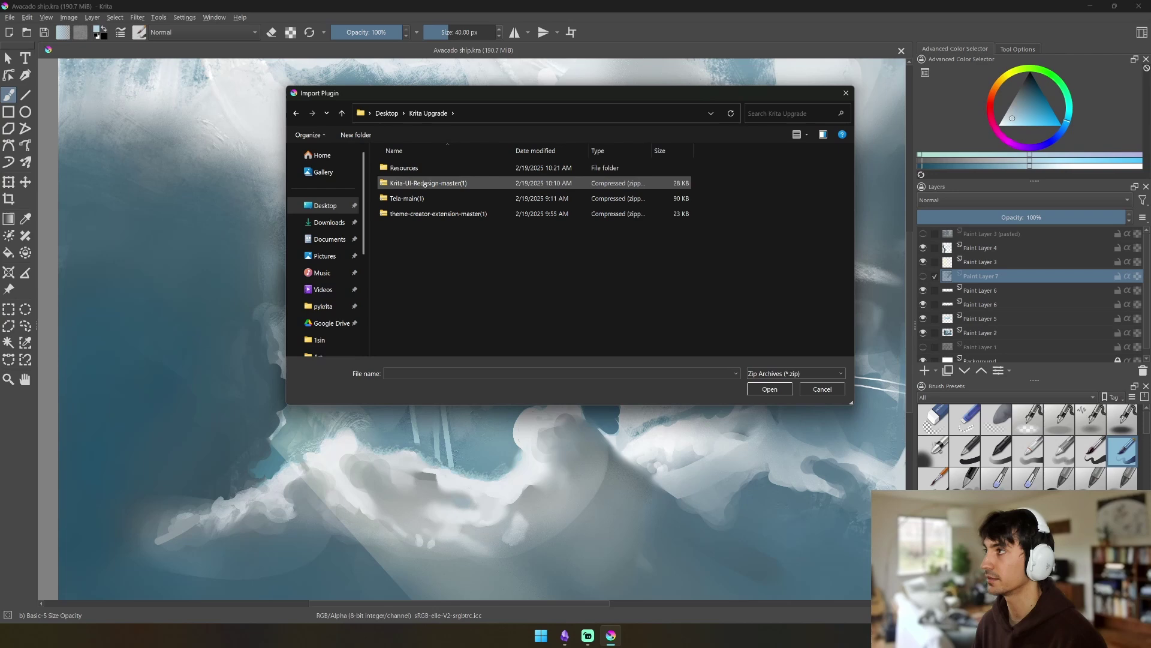
{"action": "left_click", "coordinate": [427, 183]}
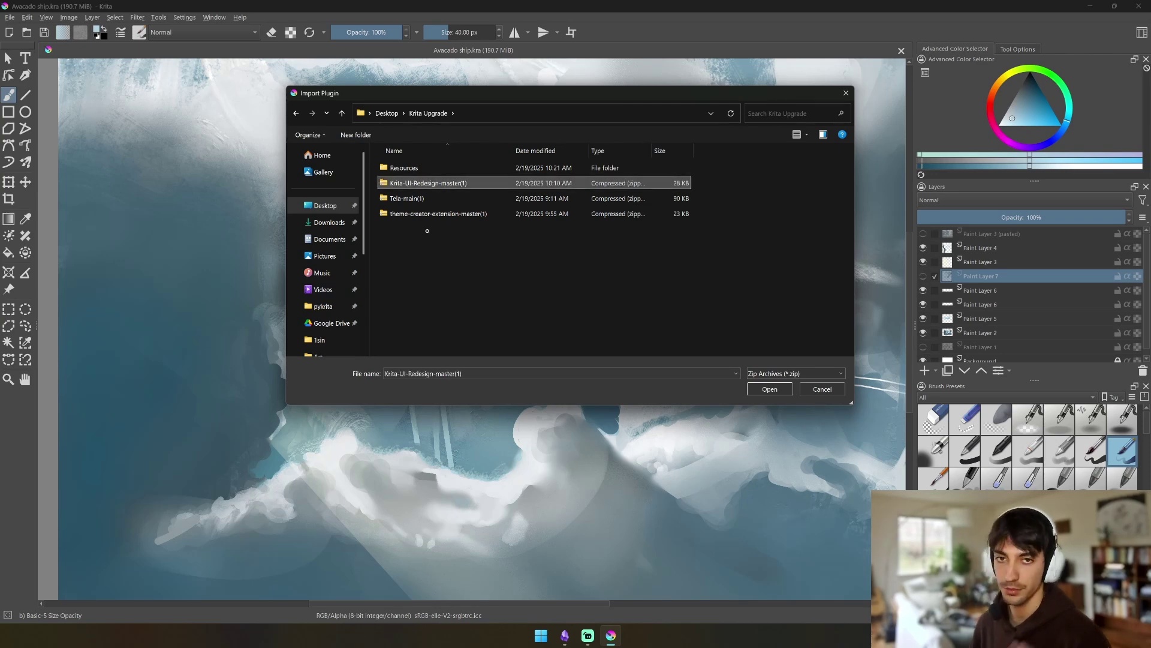
{"action": "left_click", "coordinate": [770, 389]}
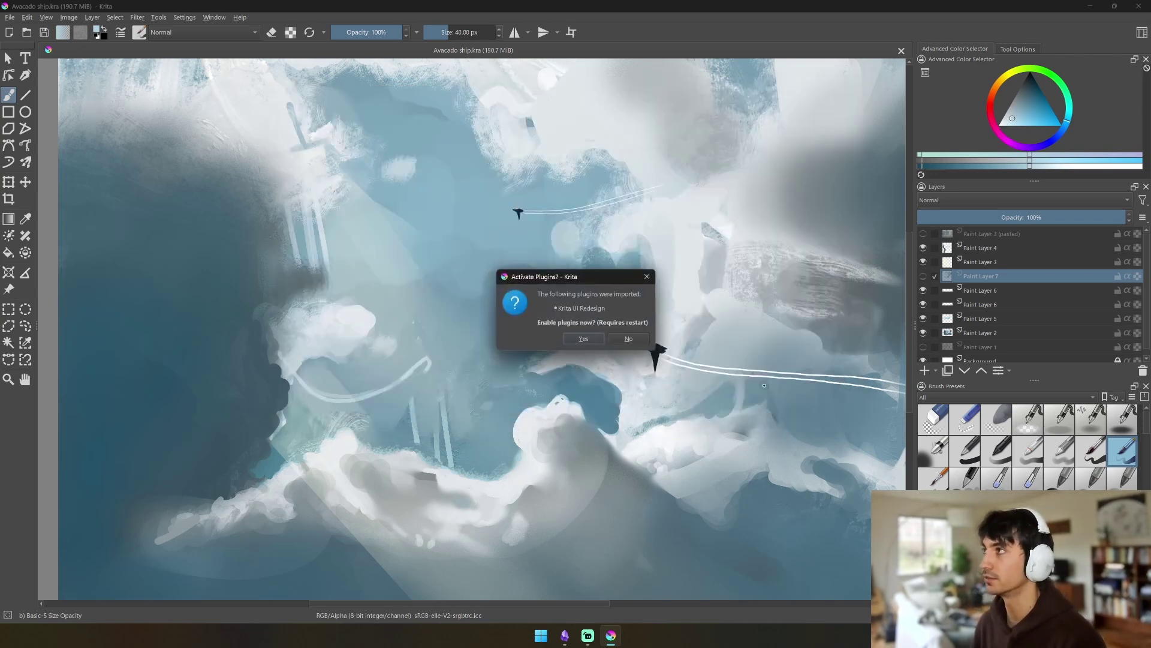
{"action": "left_click", "coordinate": [580, 339]}
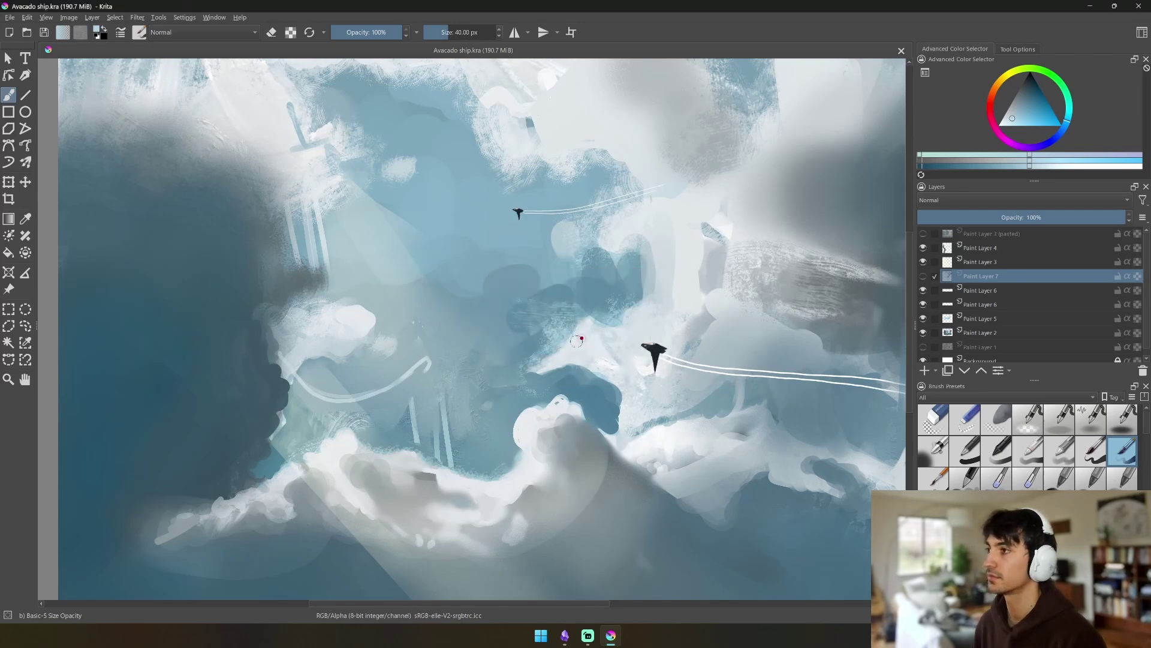
Reopen the plugin import dialog, close it, and select the Dockers notes text.
{"action": "left_click", "coordinate": [159, 18]}
{"action": "mouse_move", "coordinate": [180, 29]}
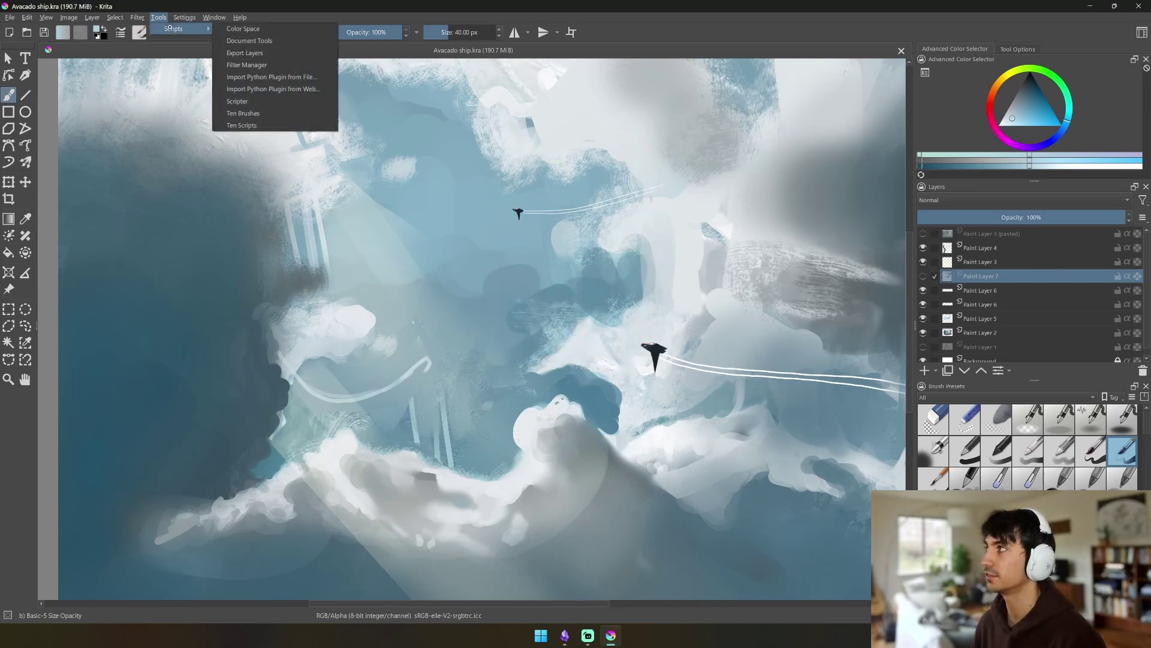
{"action": "left_click", "coordinate": [269, 79]}
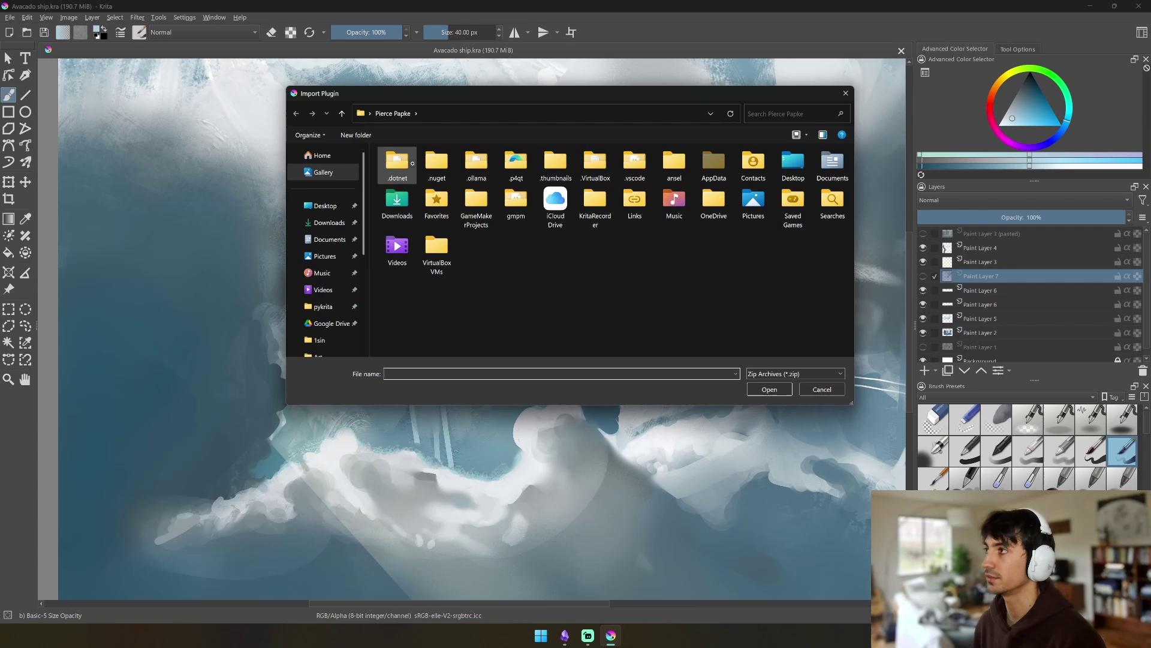
{"action": "left_click", "coordinate": [846, 93]}
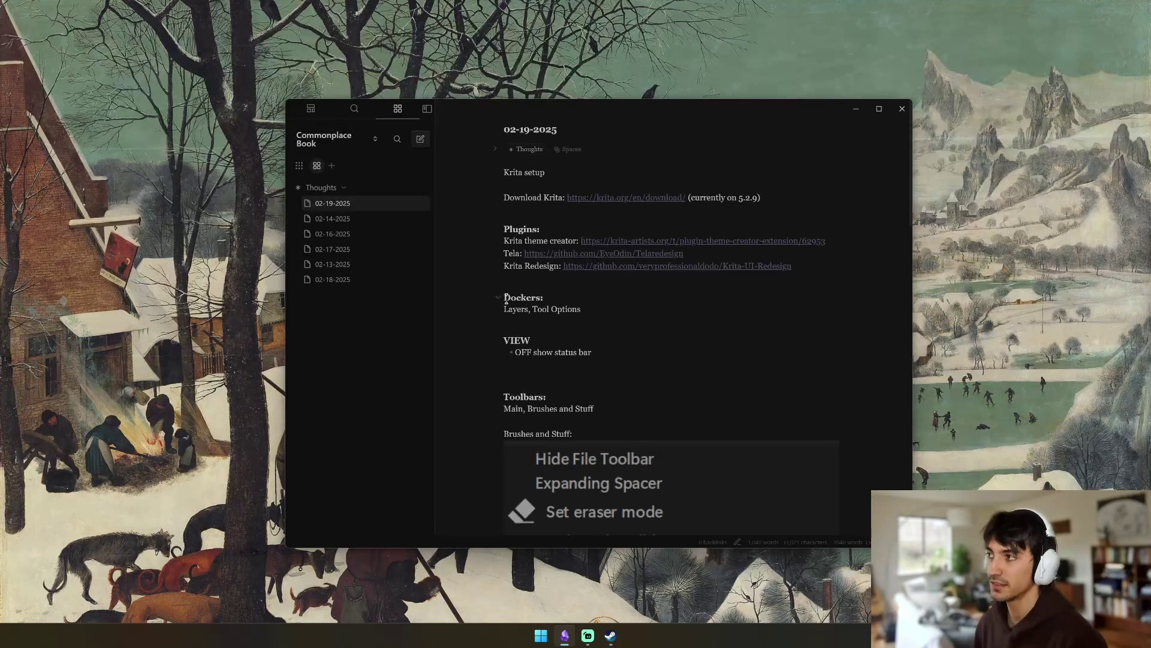
{"action": "left_click_drag", "start_coordinate": [506, 299], "coordinate": [580, 311]}
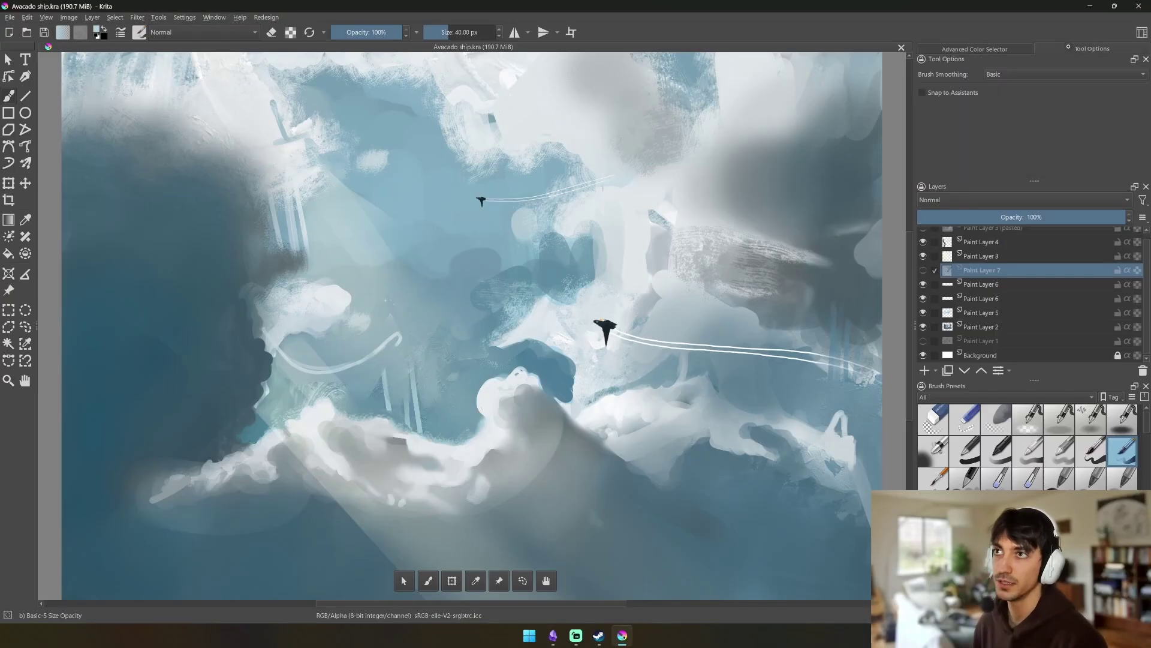
Remove the Advanced Color Selector and Brush Presets dockers.
{"action": "left_click", "coordinate": [996, 50]}
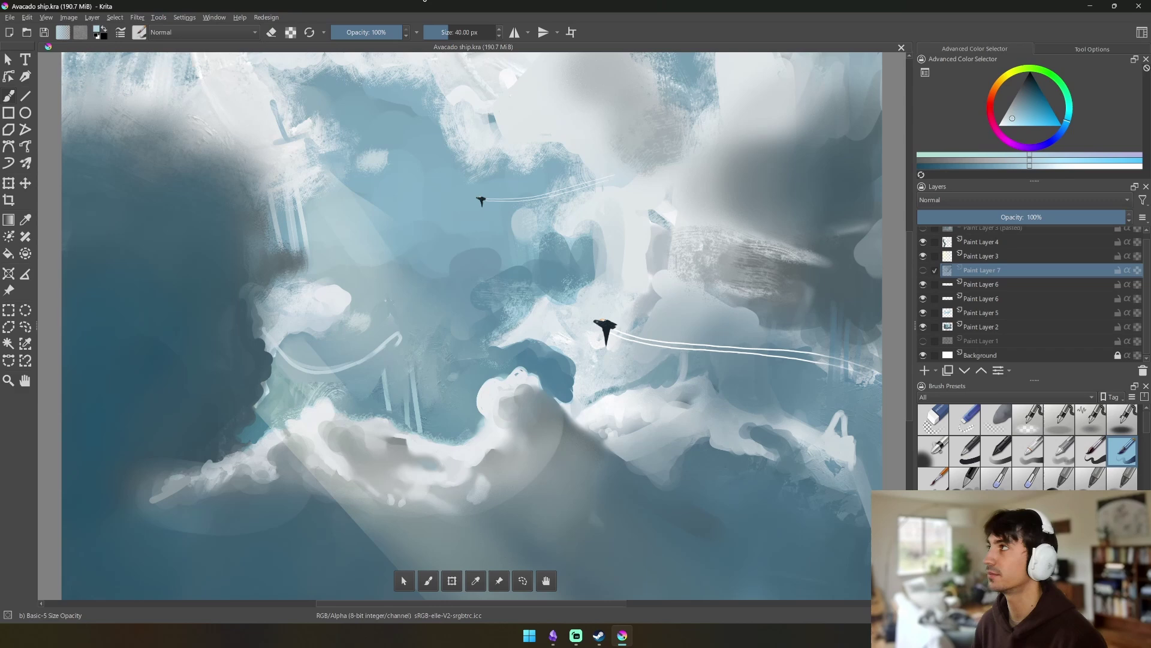
{"action": "left_click", "coordinate": [184, 18]}
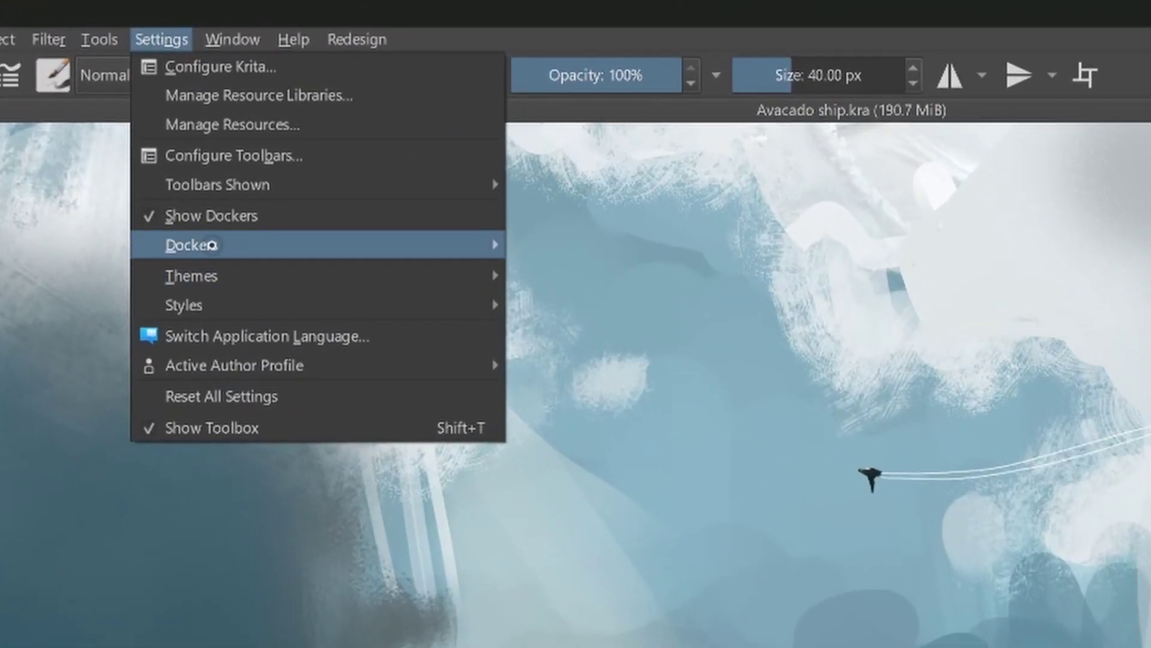
{"action": "mouse_move", "coordinate": [210, 243]}
{"action": "left_click", "coordinate": [592, 245]}
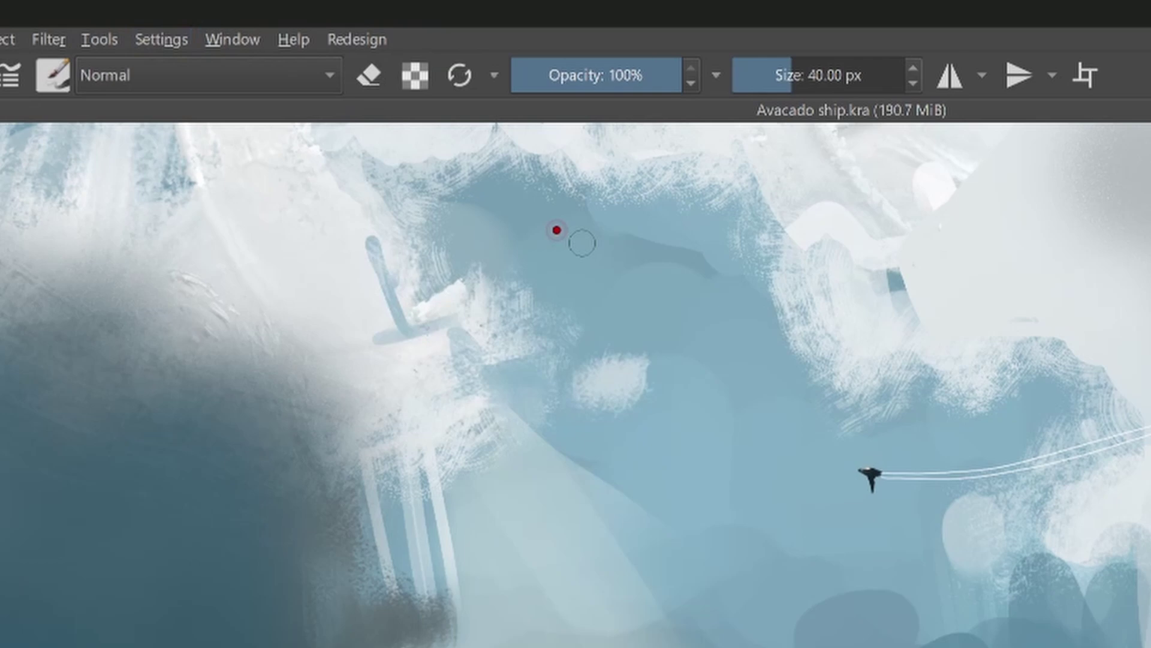
{"action": "left_click", "coordinate": [159, 40]}
{"action": "mouse_move", "coordinate": [232, 243]}
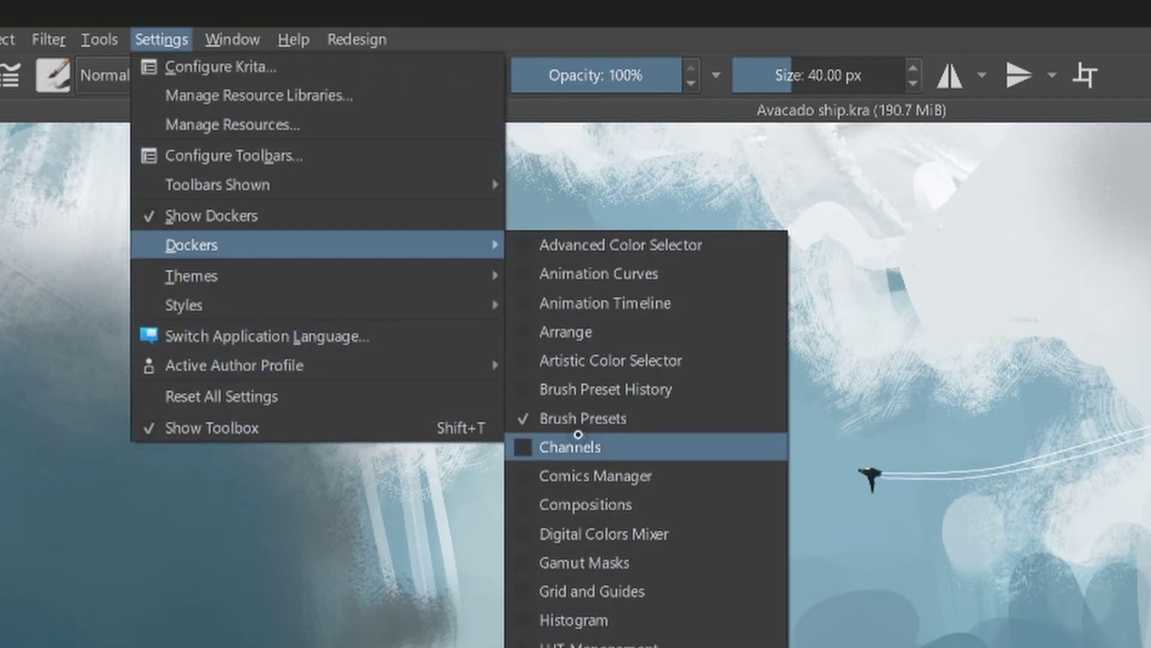
{"action": "left_click", "coordinate": [582, 418]}
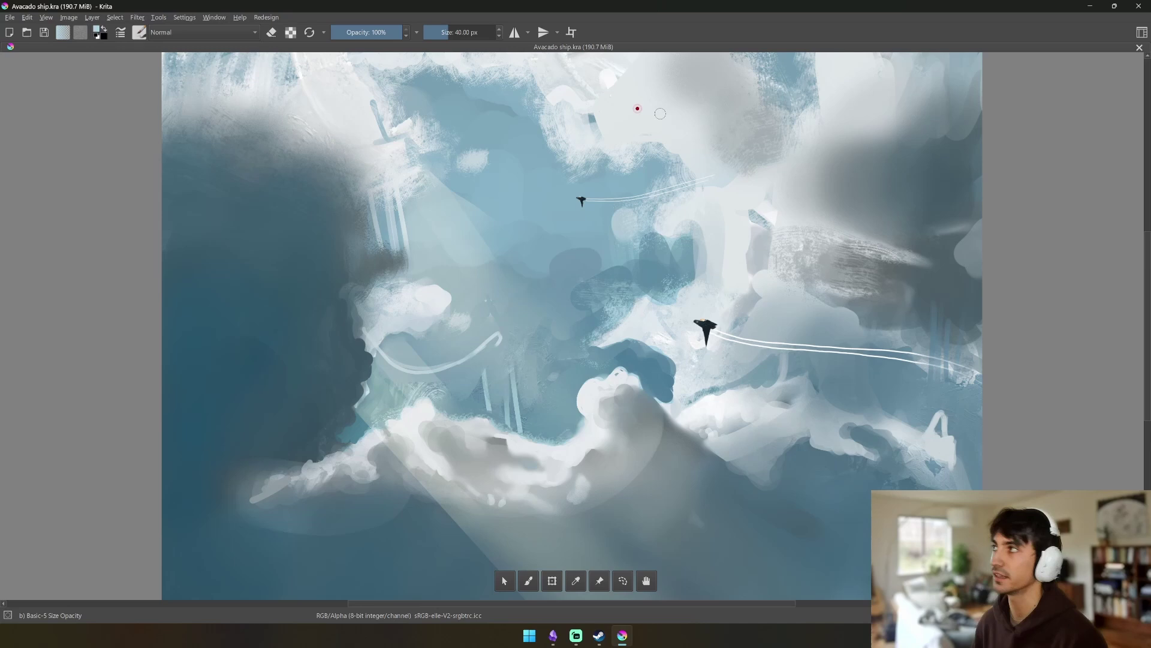
Add the Layers and Tool Options dockers and tab them together in one panel.
{"action": "left_click", "coordinate": [192, 18]}
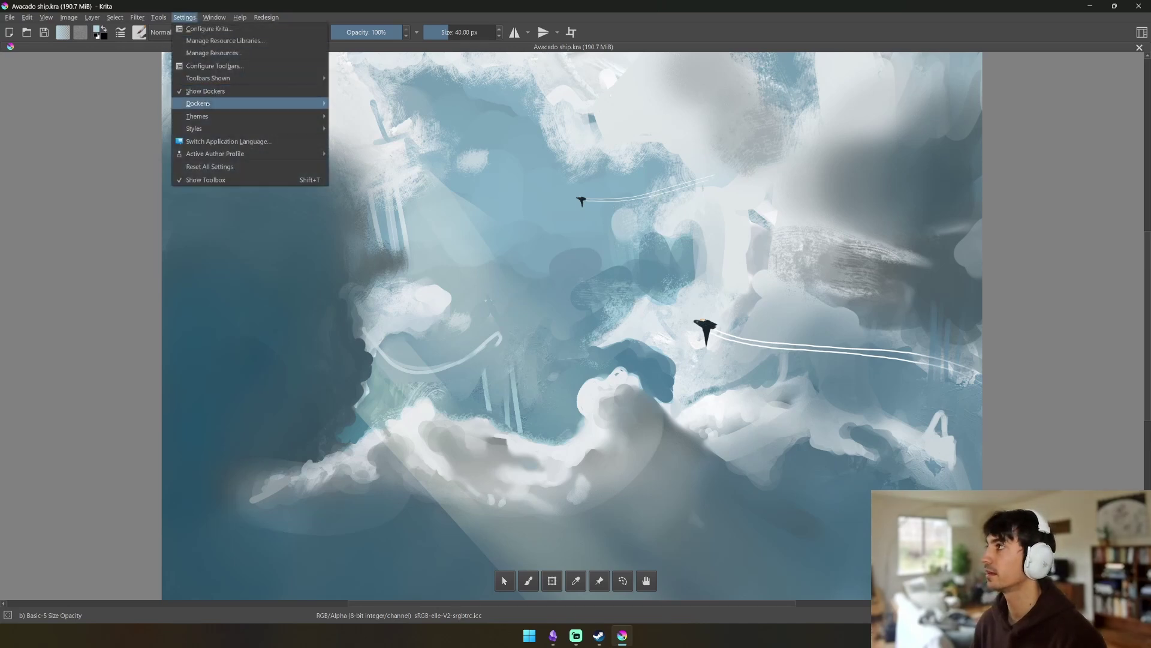
{"action": "mouse_move", "coordinate": [198, 103]}
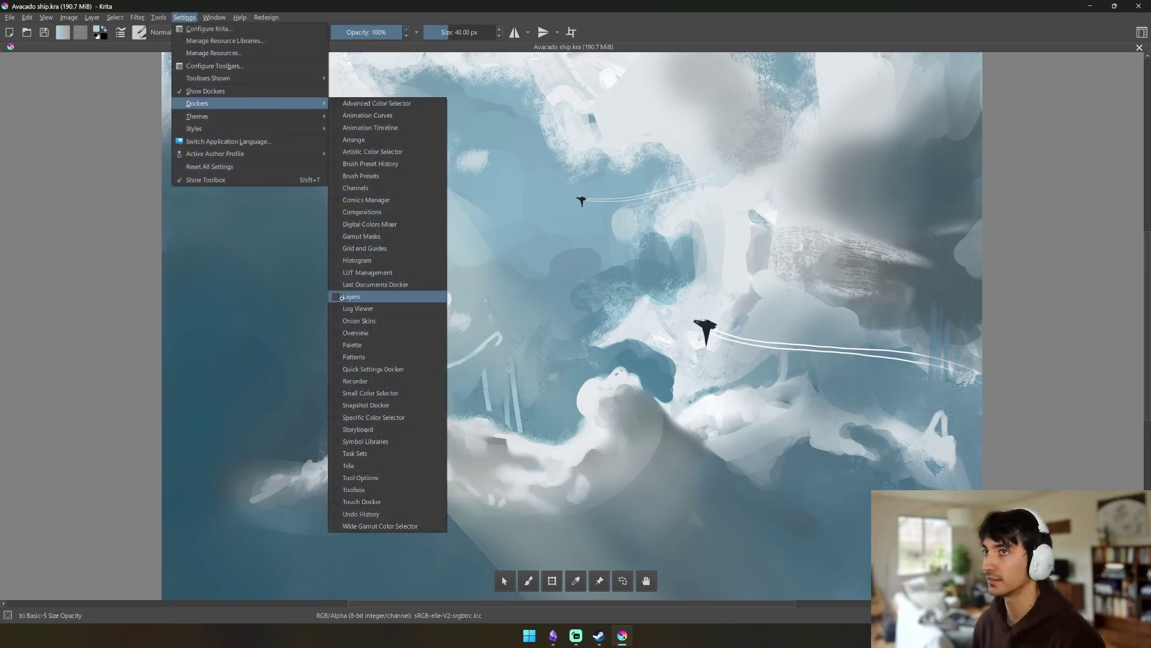
{"action": "left_click", "coordinate": [359, 296]}
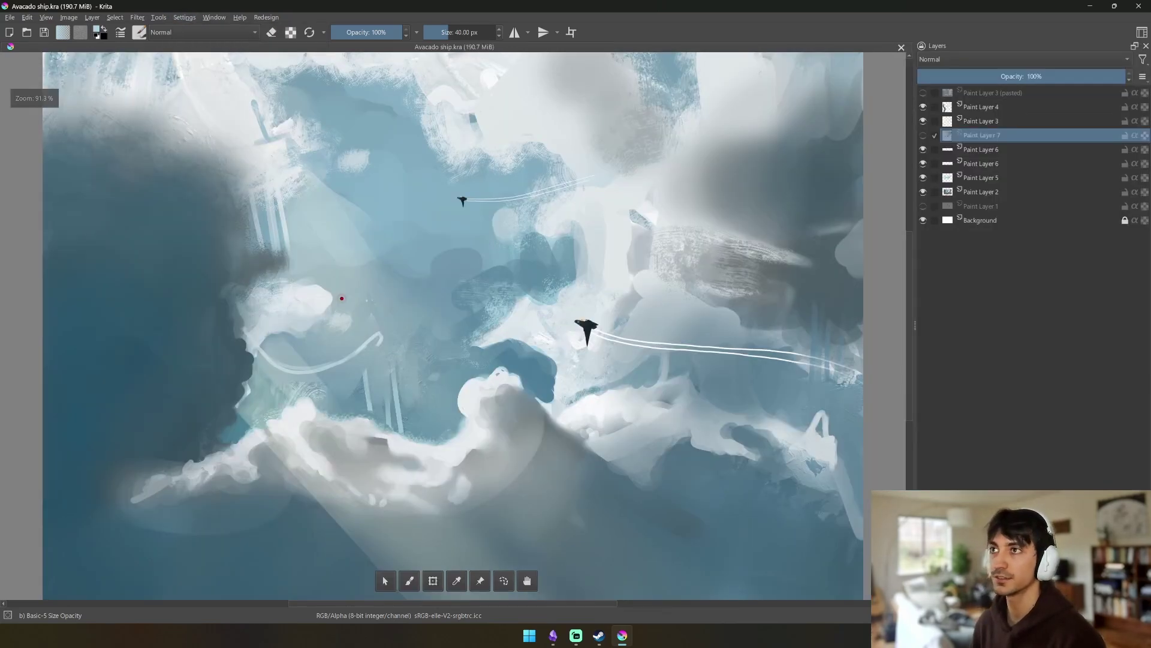
{"action": "left_click", "coordinate": [182, 17]}
{"action": "mouse_move", "coordinate": [197, 103]}
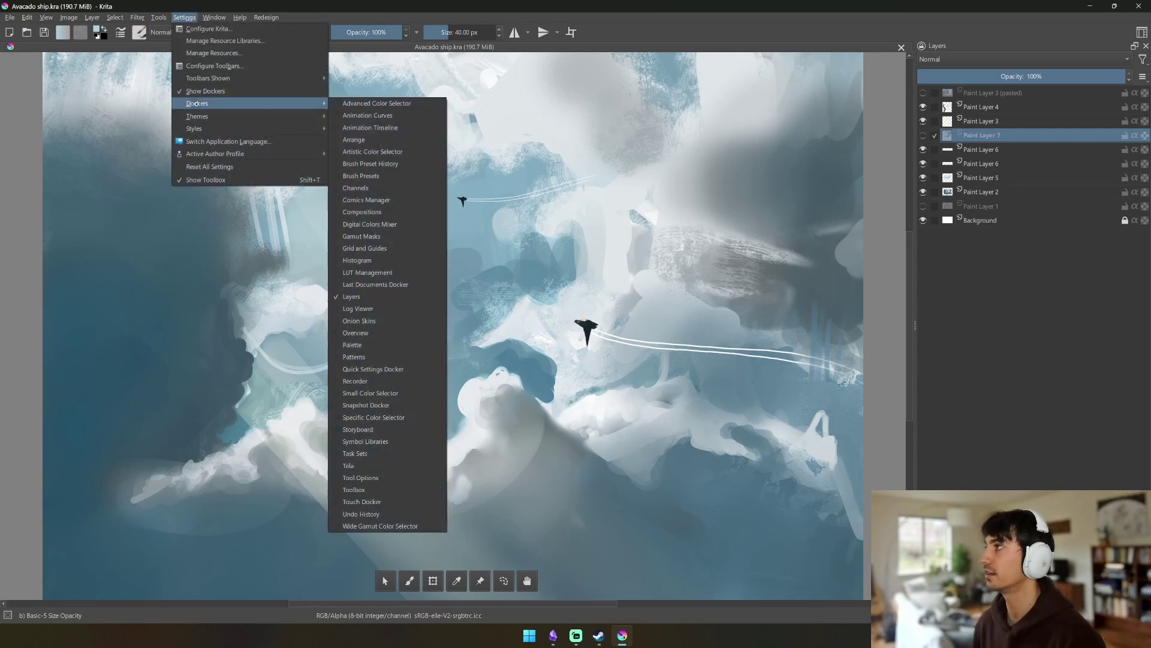
{"action": "left_click", "coordinate": [360, 478]}
{"action": "mouse_move", "coordinate": [938, 47]}
{"action": "left_mouse_down"}
{"action": "mouse_move", "coordinate": [966, 349]}
{"action": "mouse_move", "coordinate": [950, 29]}
{"action": "left_mouse_up"}
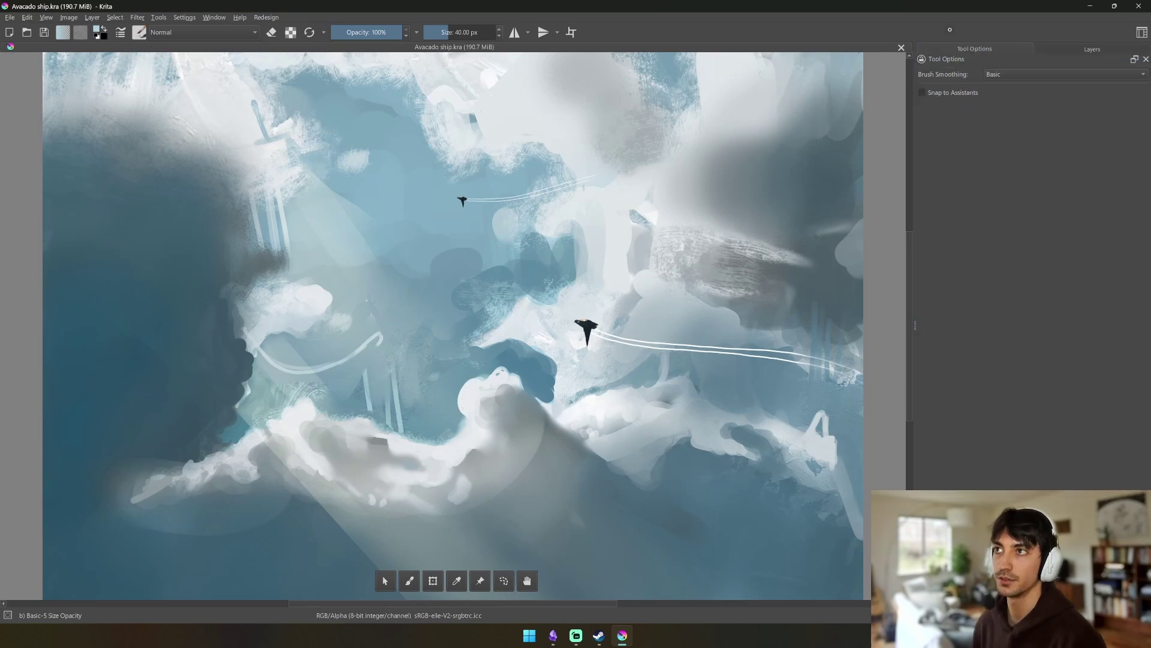
{"action": "left_click", "coordinate": [1089, 51]}
{"action": "left_click", "coordinate": [974, 49]}
Add the Brush Preset History docker and hide the status bar.
{"action": "left_click", "coordinate": [159, 18]}
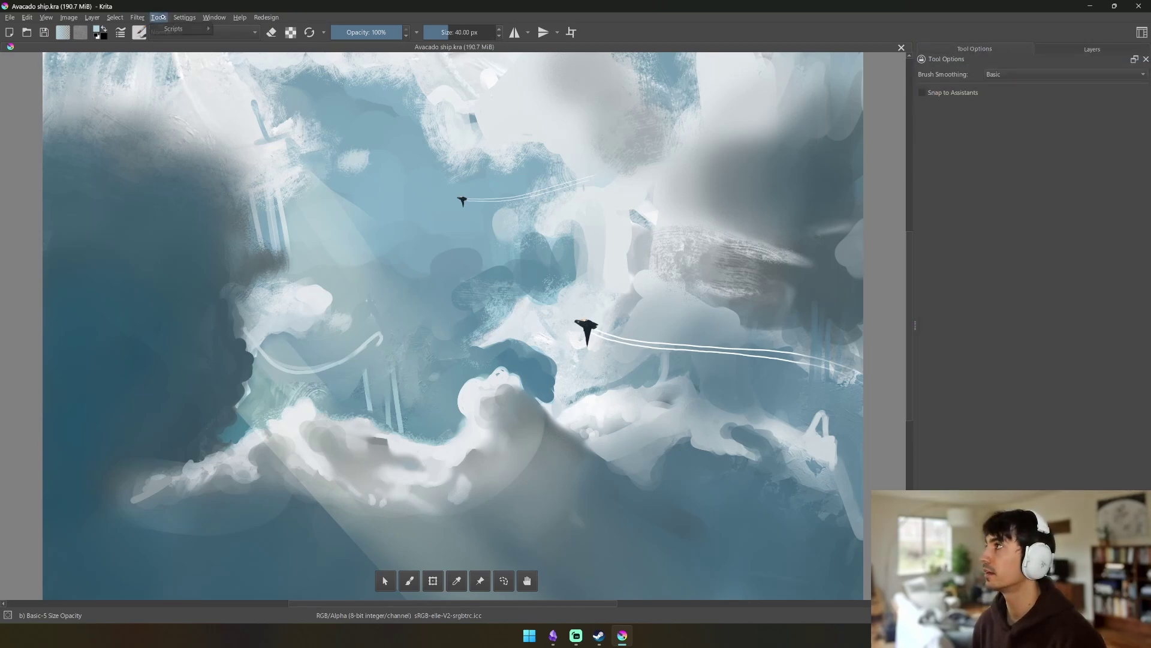
{"action": "mouse_move", "coordinate": [180, 16]}
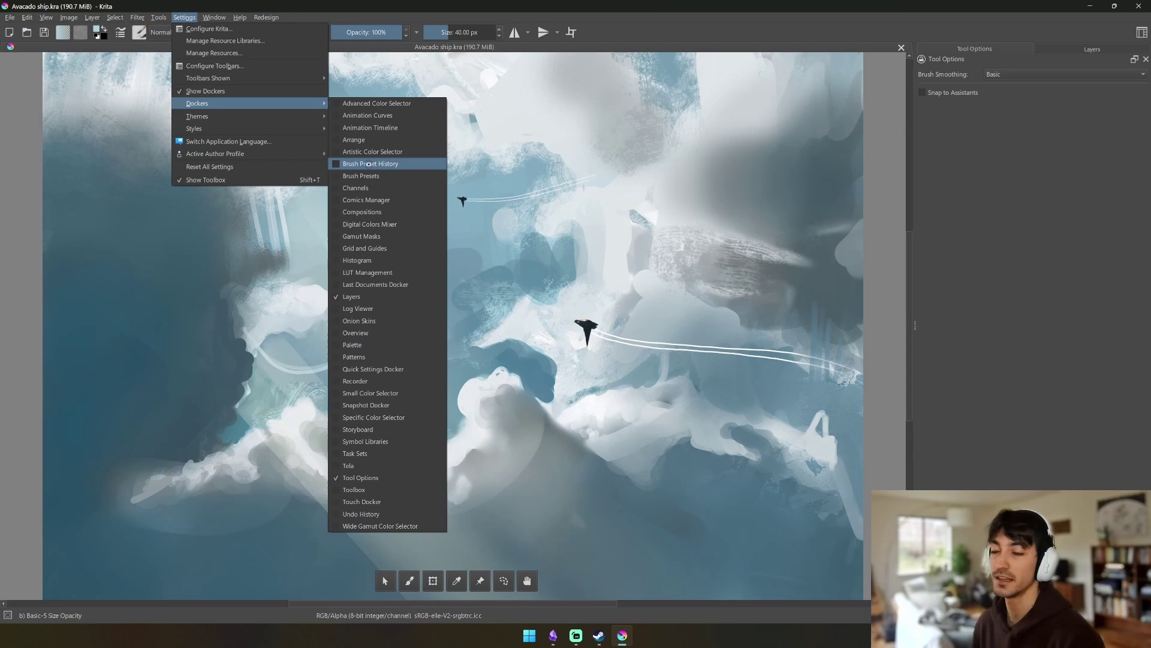
{"action": "left_click", "coordinate": [368, 164]}
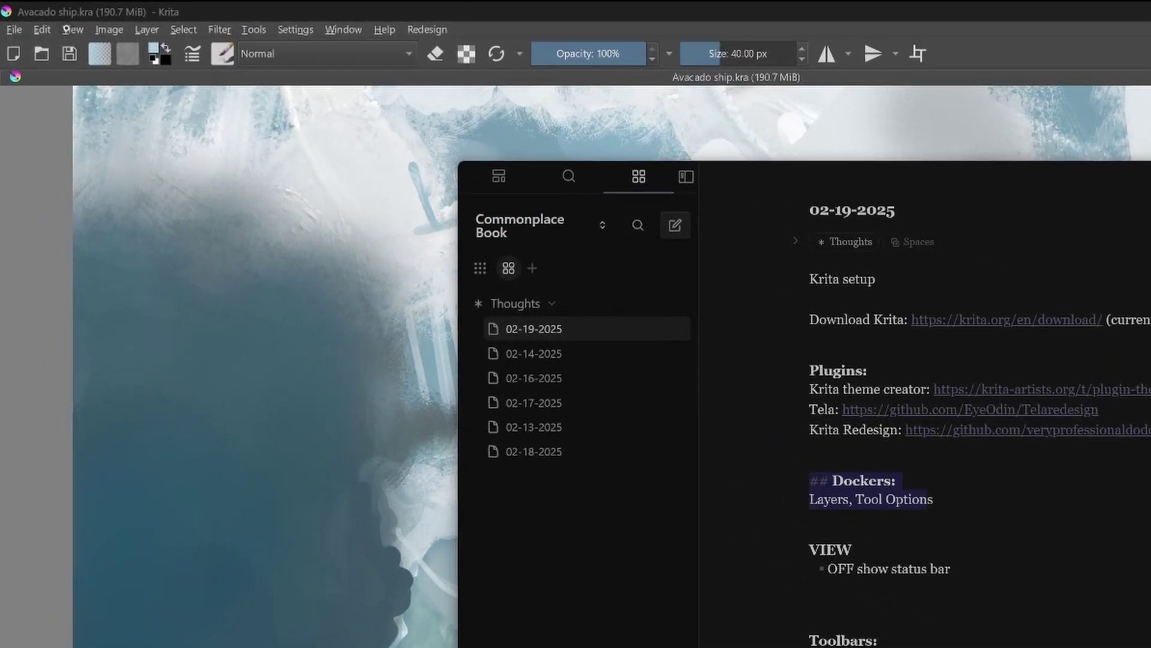
{"action": "left_click", "coordinate": [73, 29]}
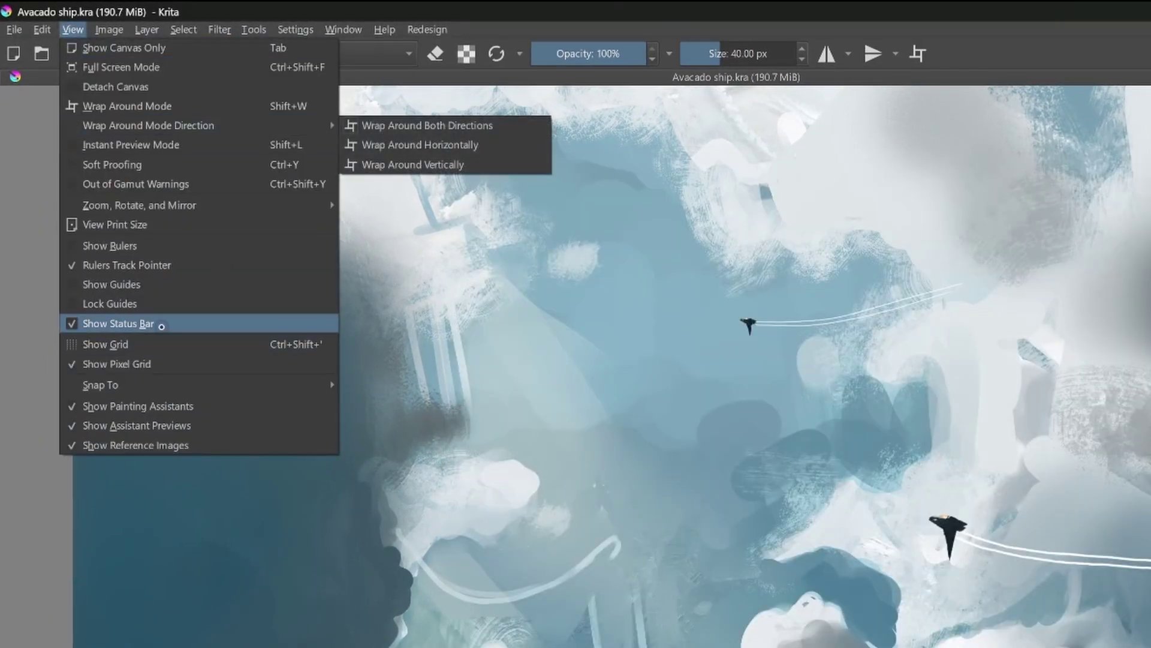
{"action": "left_click", "coordinate": [161, 325]}
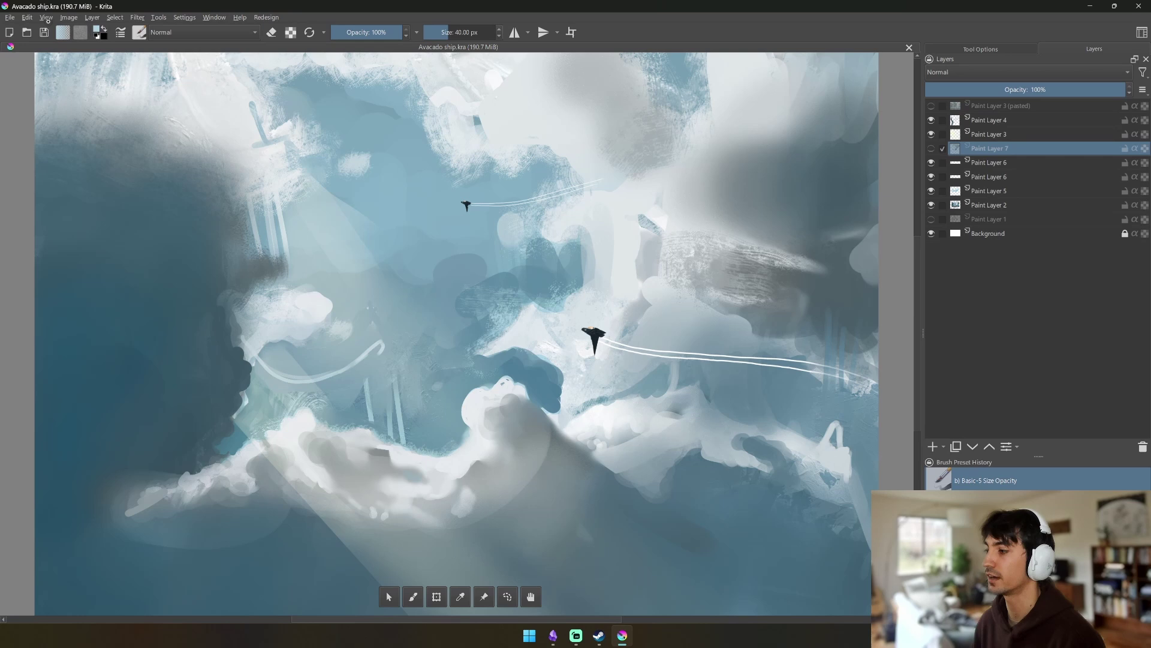
{"action": "left_click", "coordinate": [388, 596]}
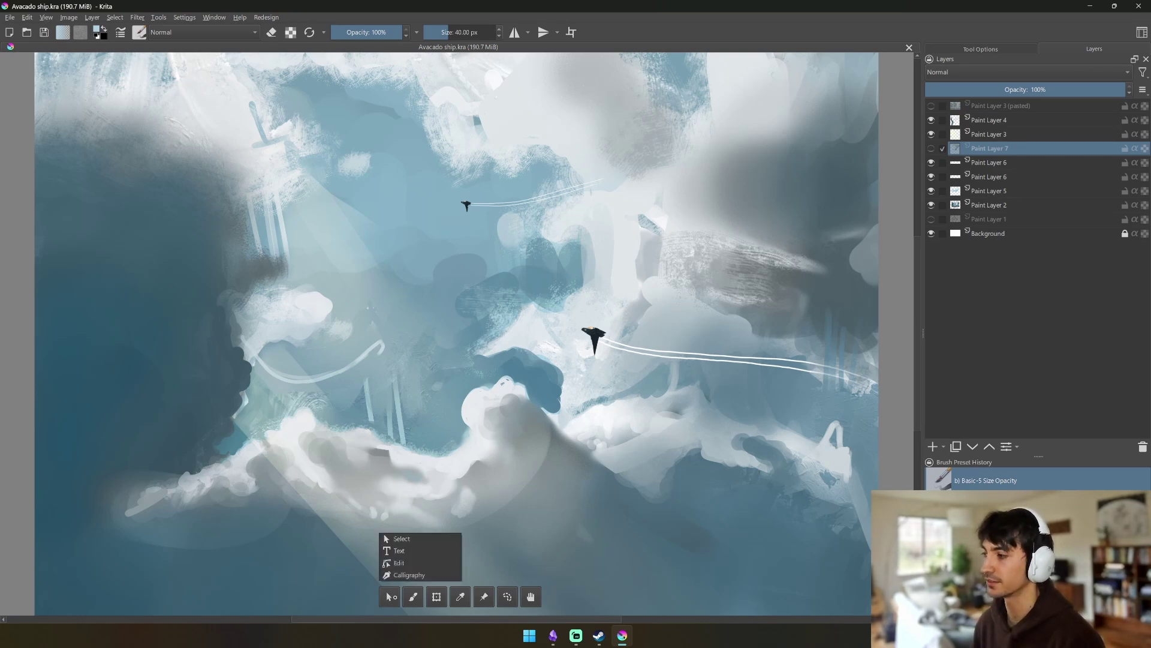
{"action": "left_click", "coordinate": [530, 597]}
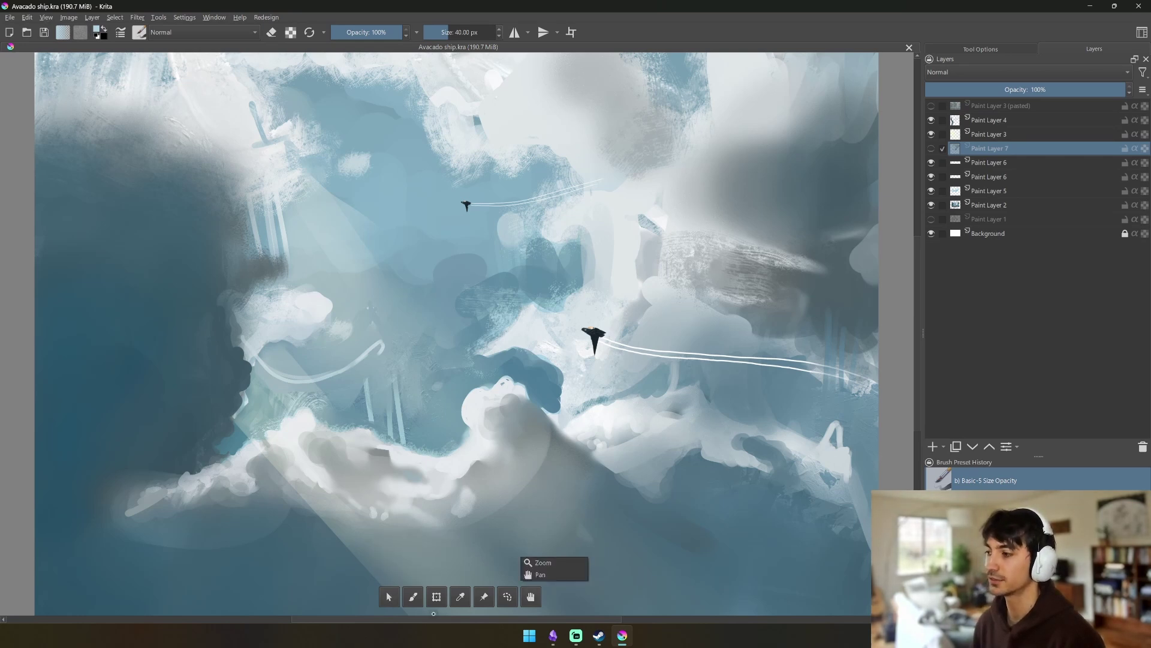
{"action": "left_click", "coordinate": [460, 597]}
{"action": "left_click", "coordinate": [437, 597]}
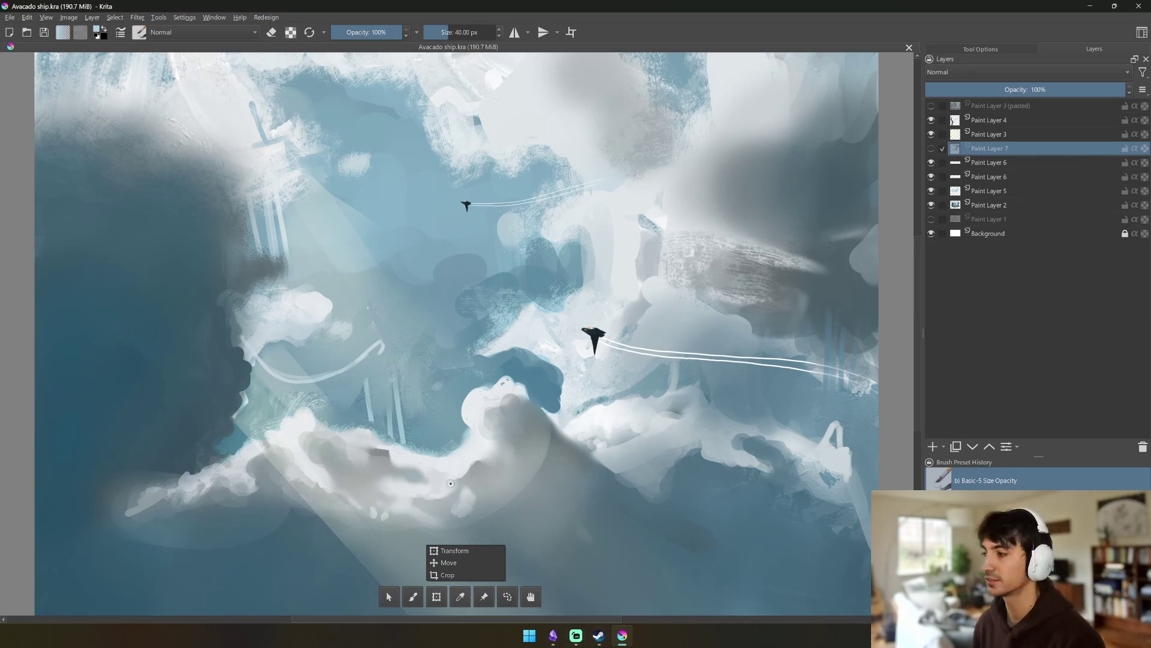
{"action": "left_click", "coordinate": [484, 597]}
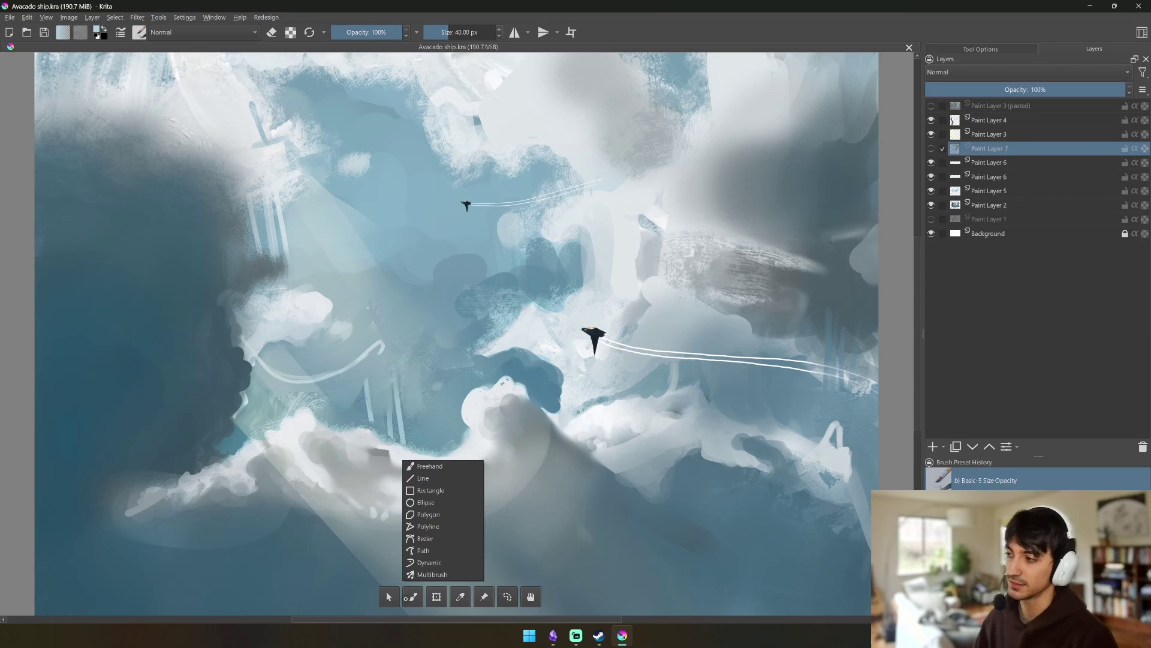
{"action": "key", "text": "alt+Tab"}
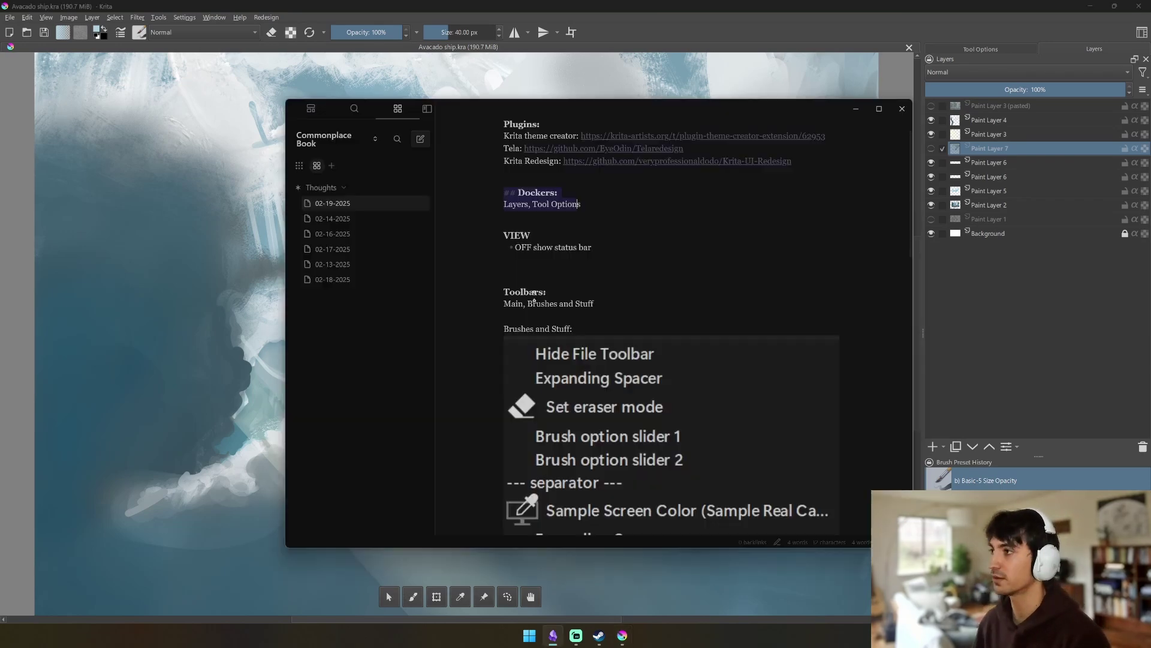
{"action": "key", "text": "alt+Tab"}
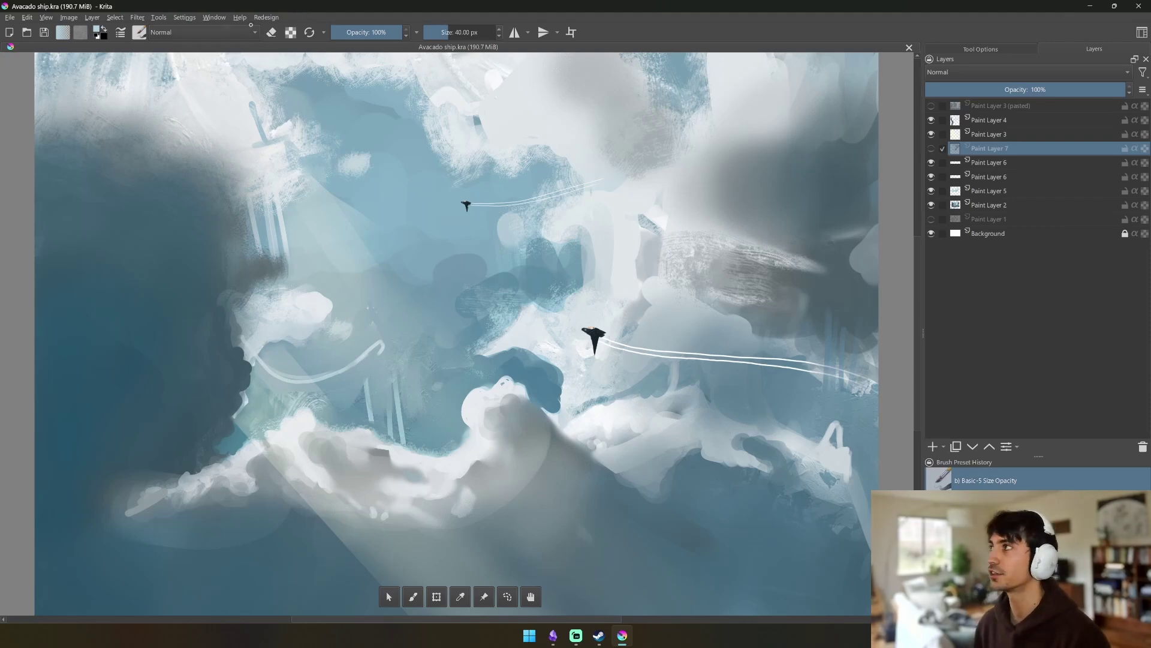
In Configure Toolbars, pick mainToolBar and remove New, Open and Save from its actions.
{"action": "left_click", "coordinate": [184, 18]}
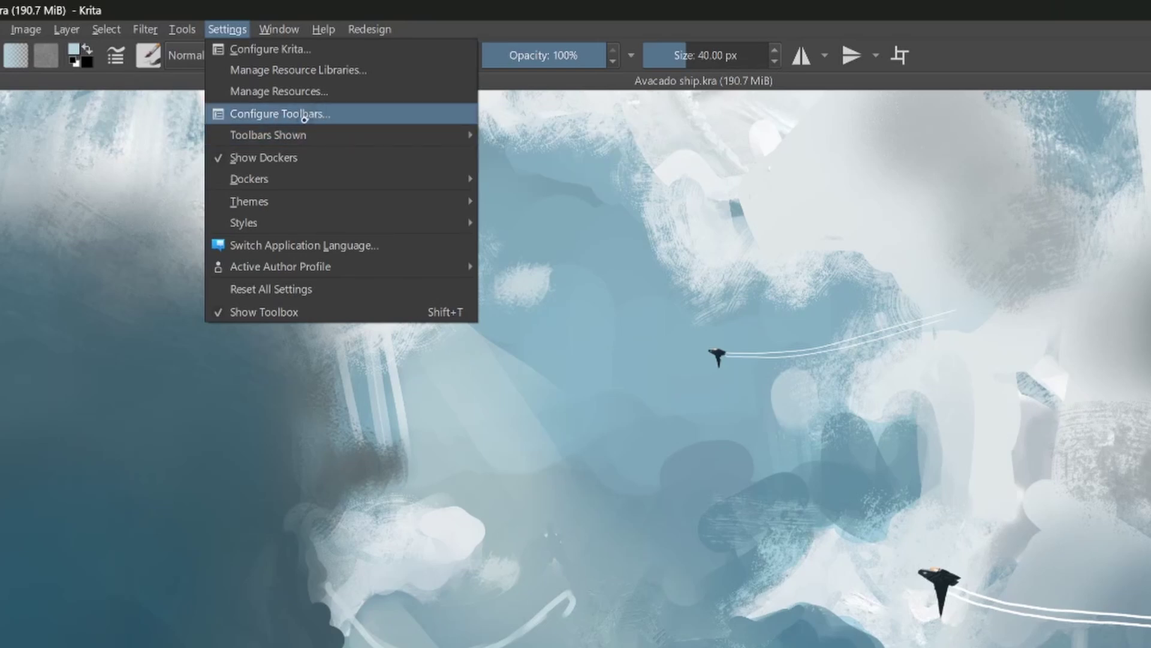
{"action": "mouse_move", "coordinate": [295, 136]}
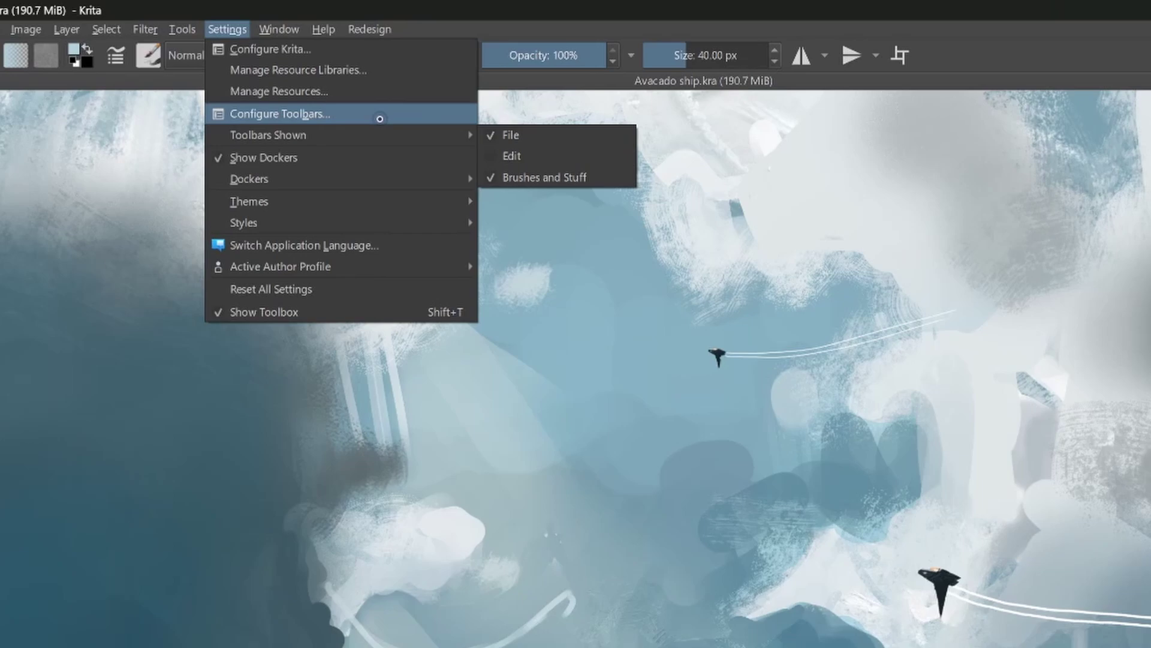
{"action": "left_click", "coordinate": [315, 109]}
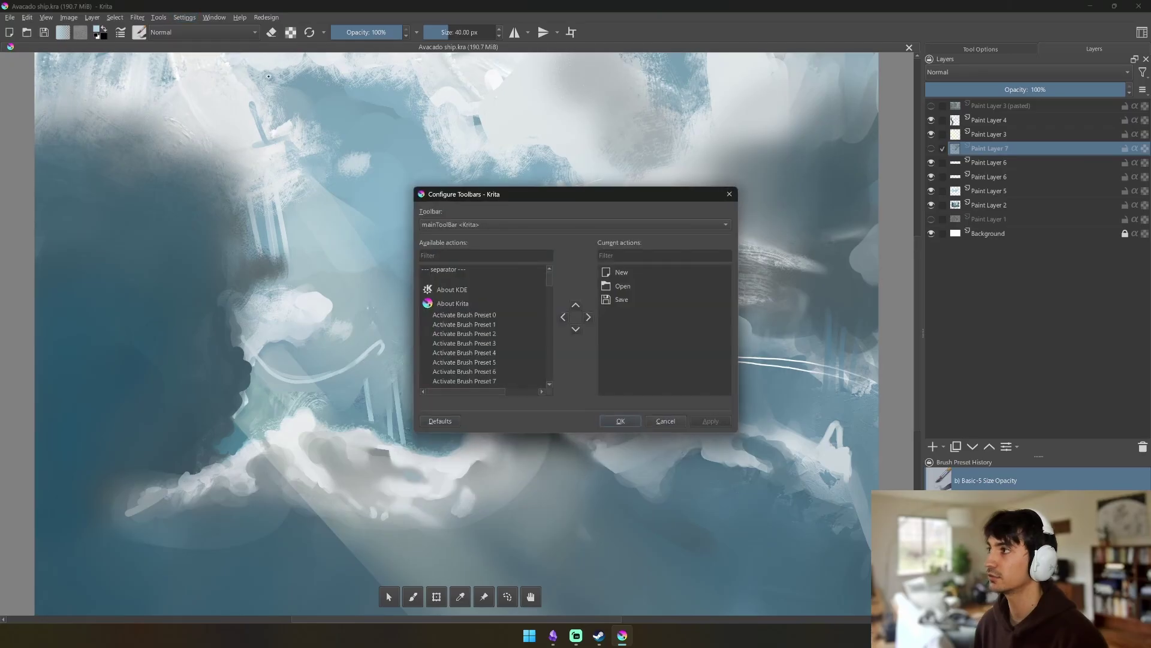
{"action": "left_click", "coordinate": [471, 225]}
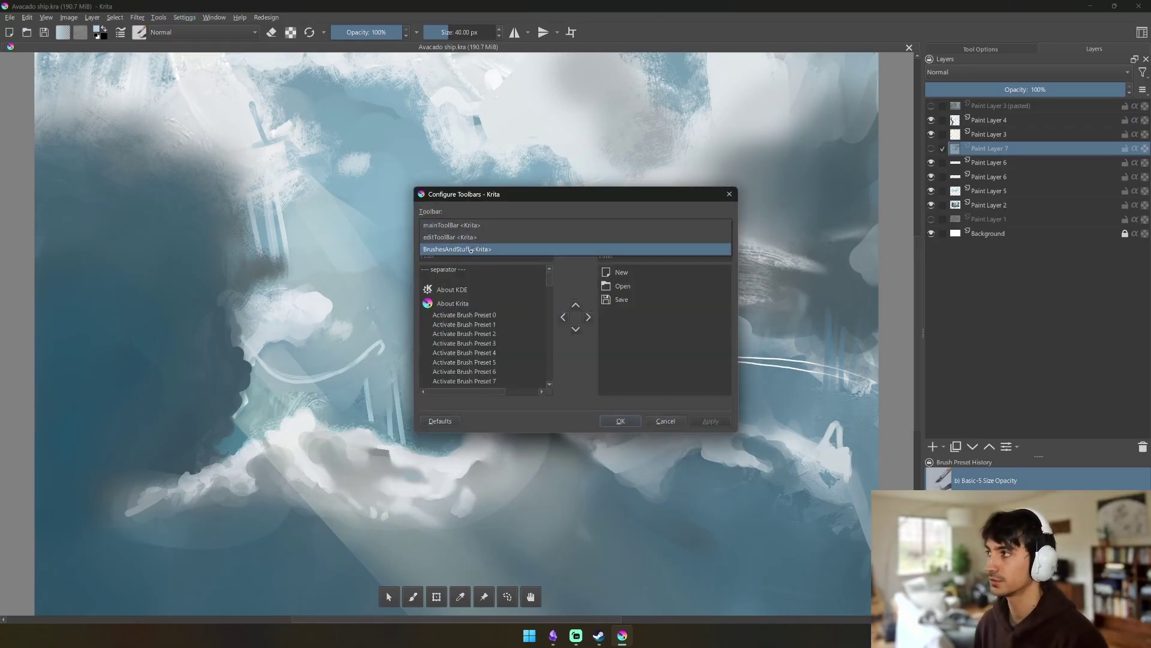
{"action": "left_click", "coordinate": [472, 225]}
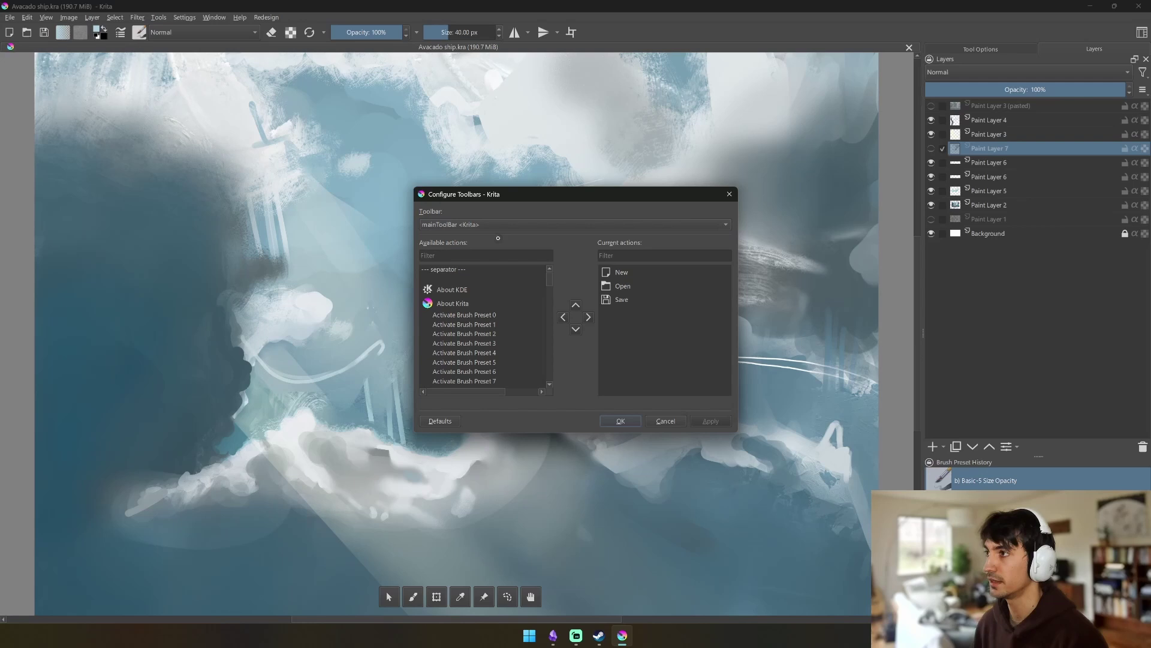
{"action": "key", "text": "Tab"}
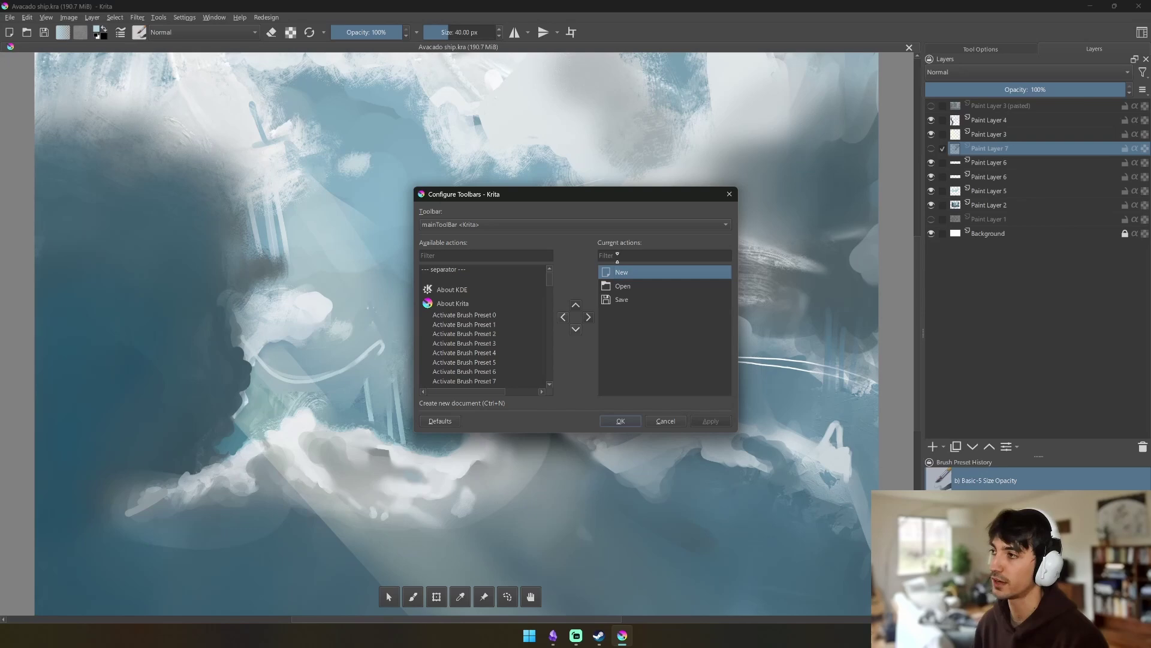
{"action": "left_click", "coordinate": [562, 317]}
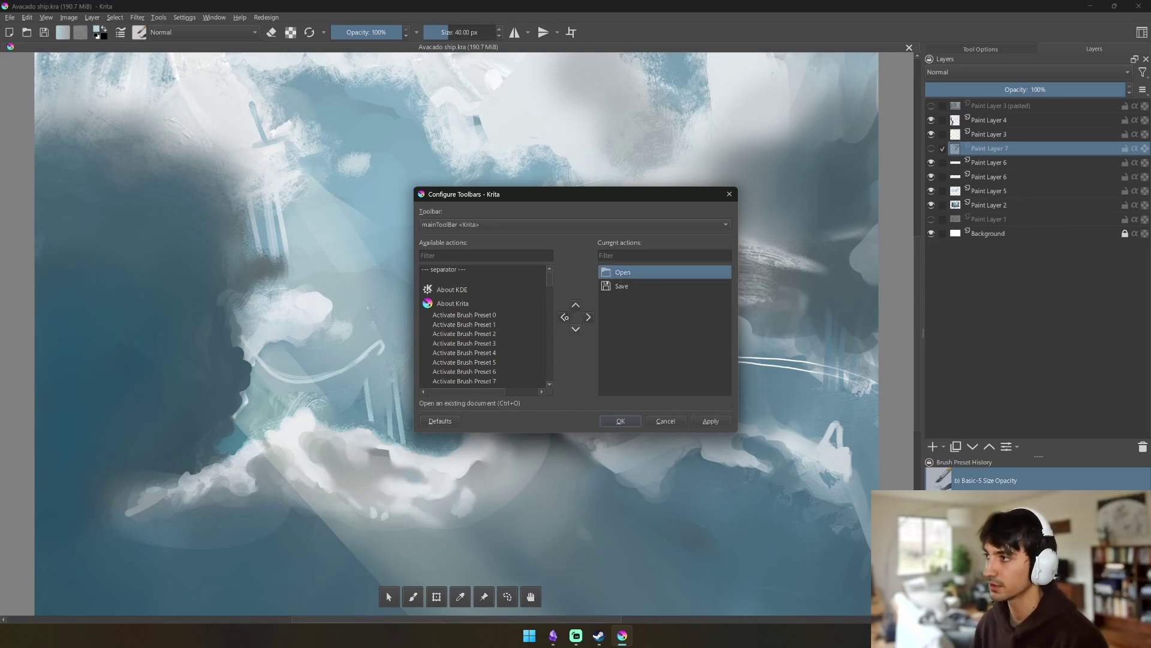
{"action": "left_click", "coordinate": [565, 317]}
{"action": "left_click", "coordinate": [563, 317]}
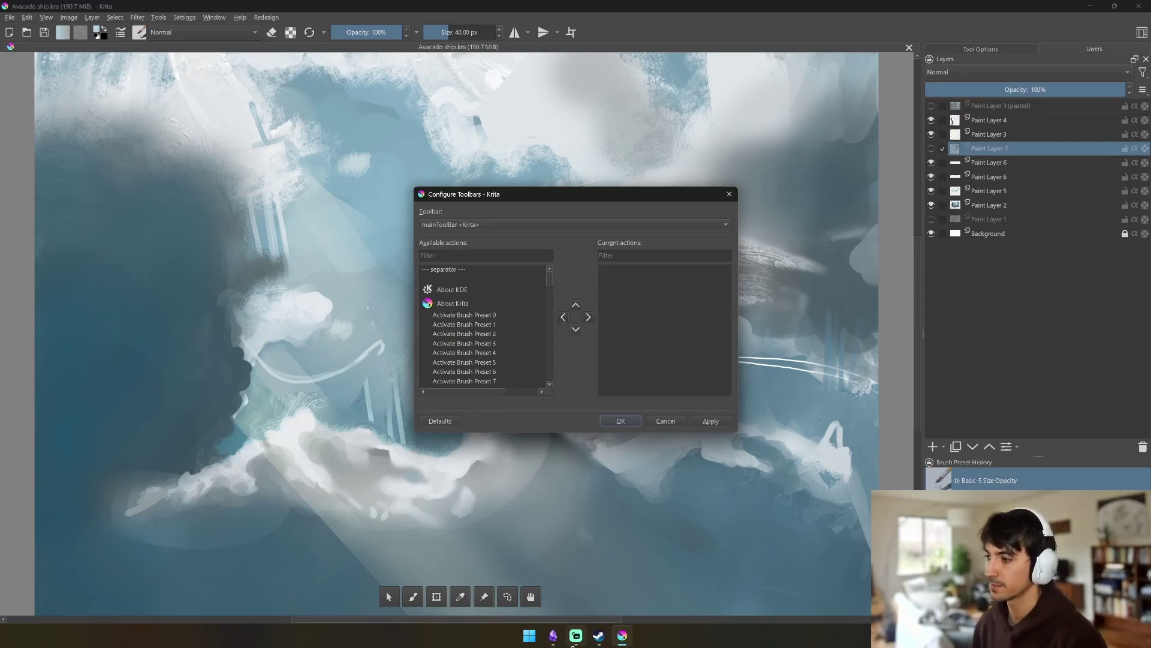
Filter actions for 'compo', add Brush composite to mainToolBar, and confirm with OK.
{"action": "mouse_move", "coordinate": [552, 635]}
{"action": "left_click", "coordinate": [579, 577]}
{"action": "scroll", "coordinate": [676, 408], "scroll_direction": "down", "scroll_amount": 6}
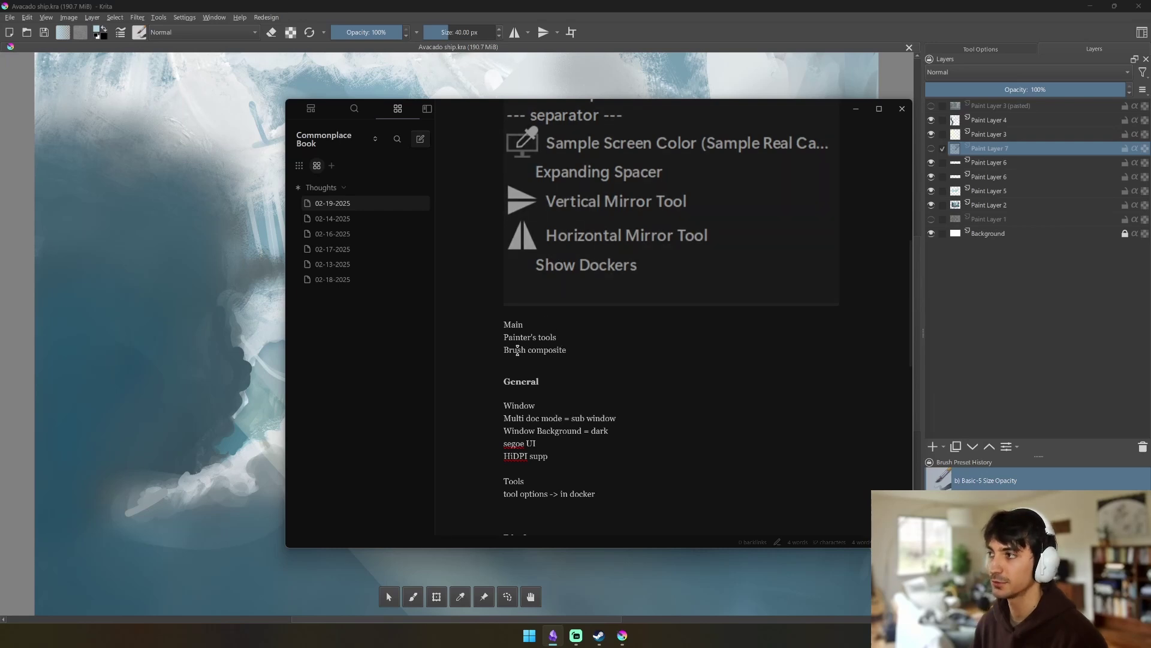
{"action": "key", "text": "alt+Tab"}
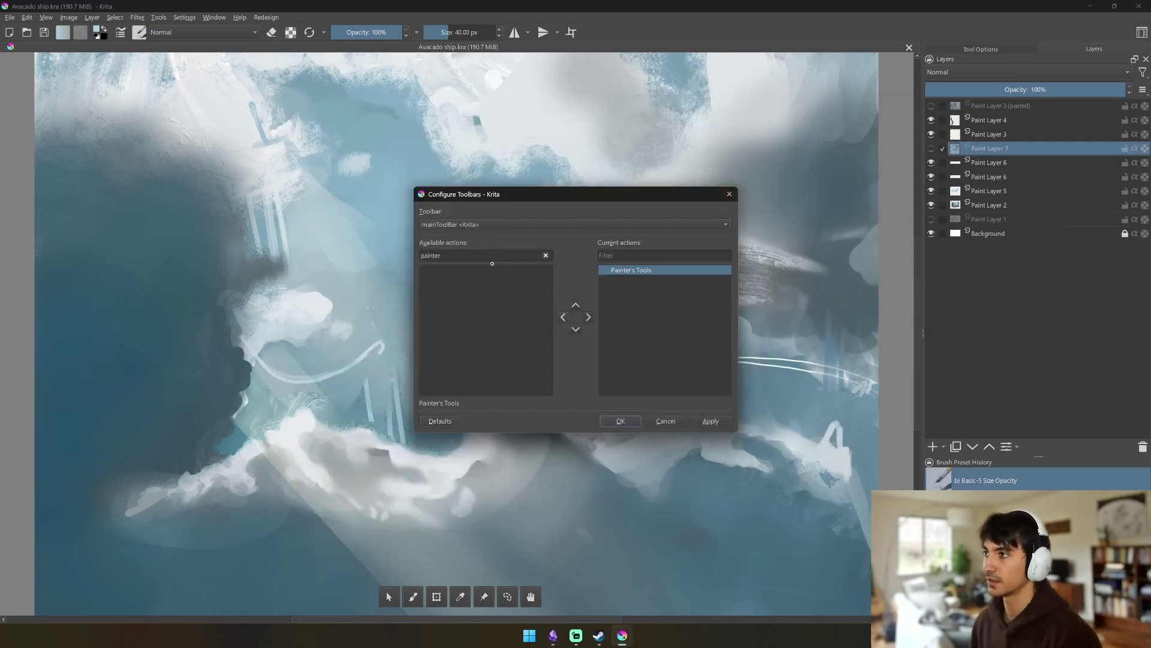
{"action": "left_click", "coordinate": [545, 256]}
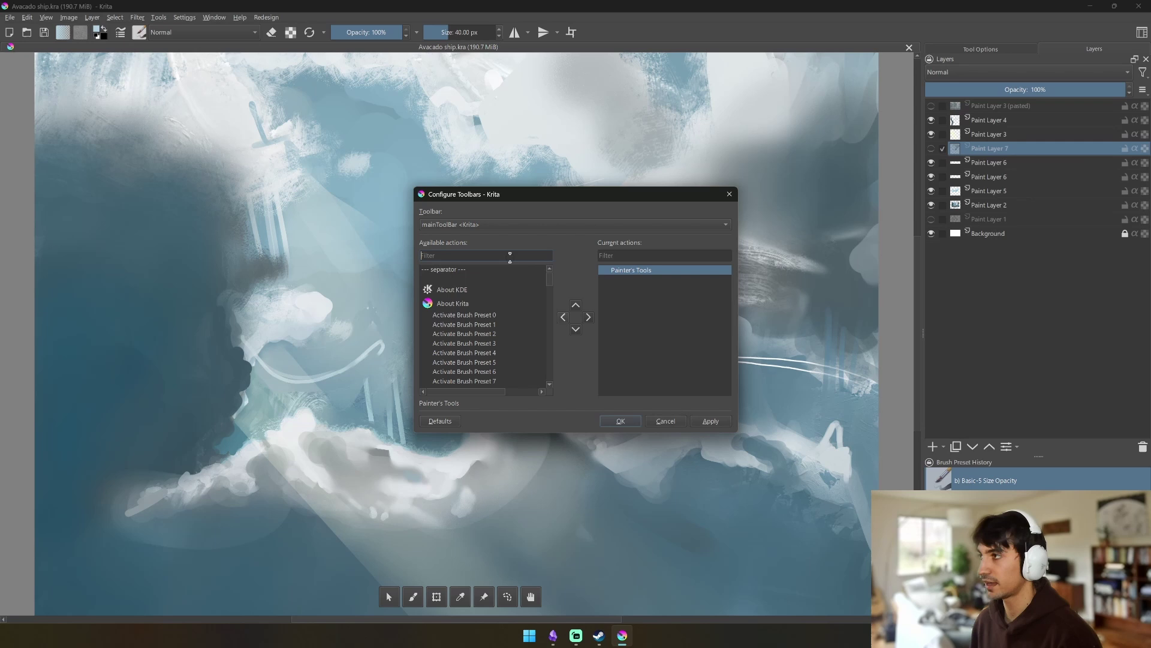
{"action": "type", "text": "compo"}
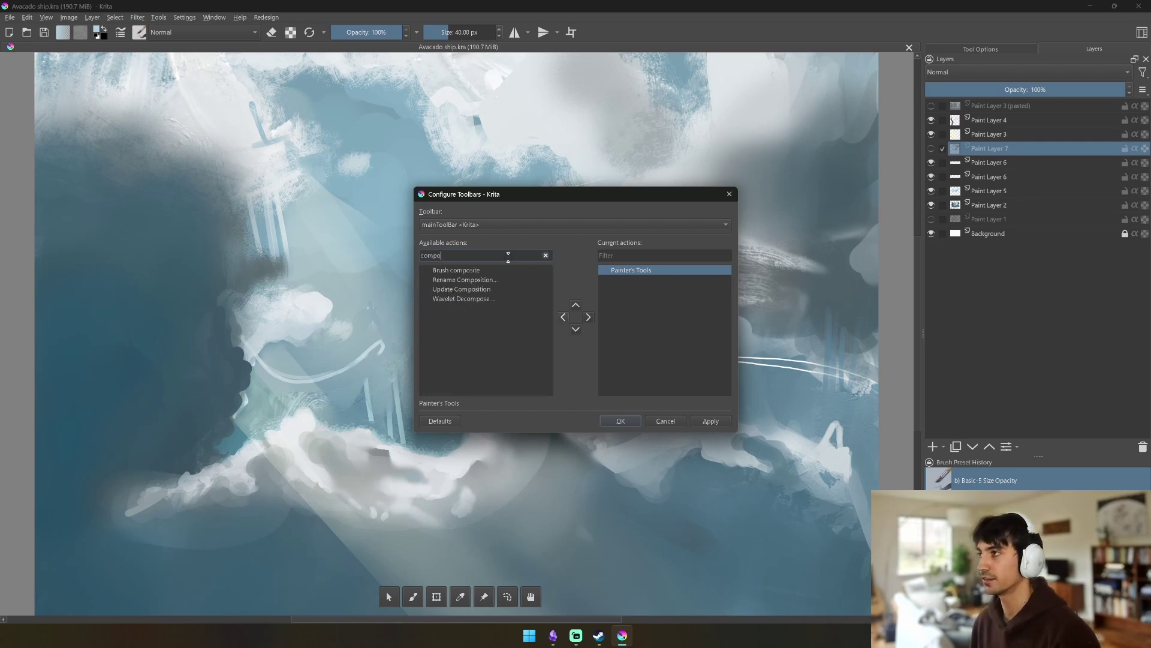
{"action": "left_click", "coordinate": [497, 270]}
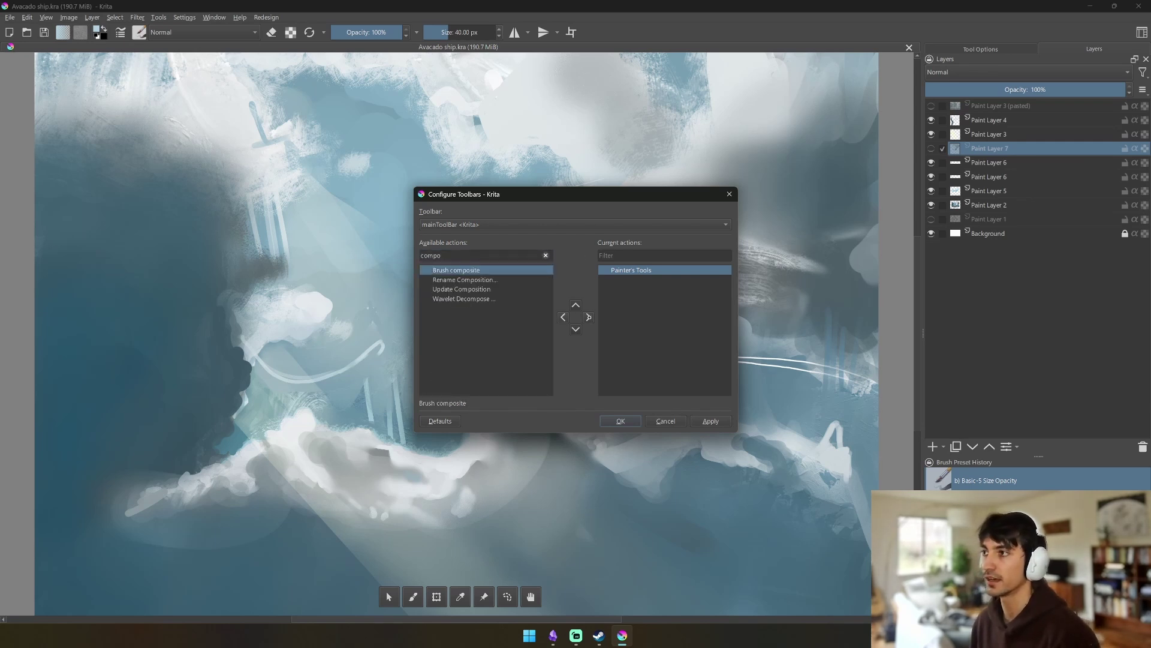
{"action": "left_click", "coordinate": [589, 317]}
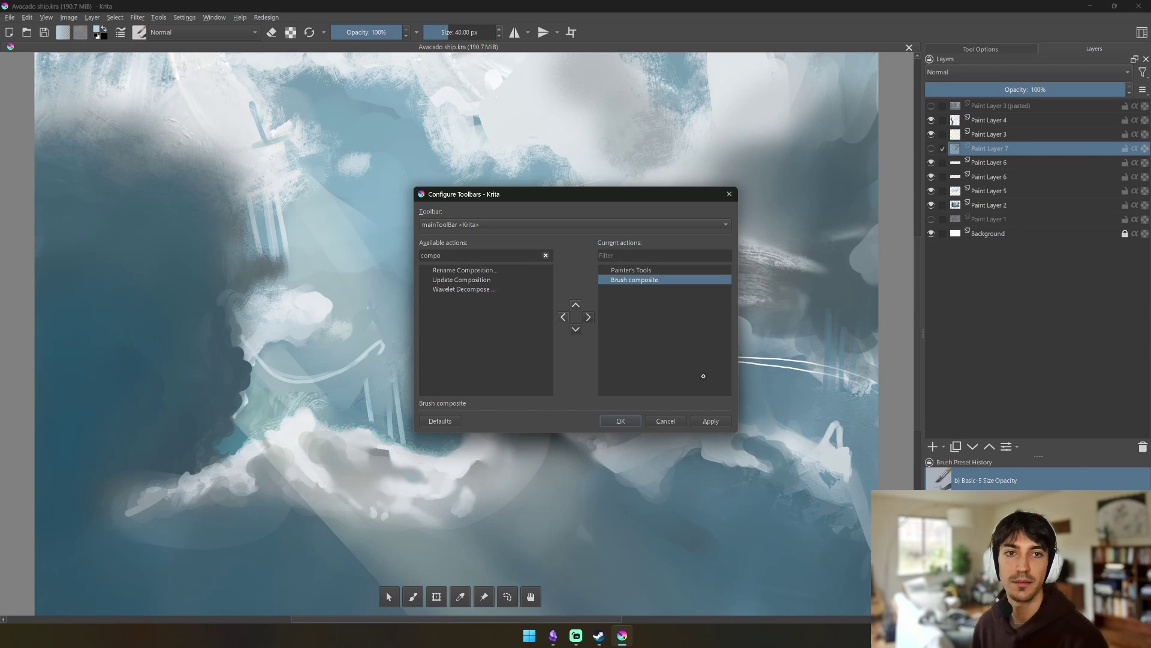
{"action": "left_click", "coordinate": [710, 421]}
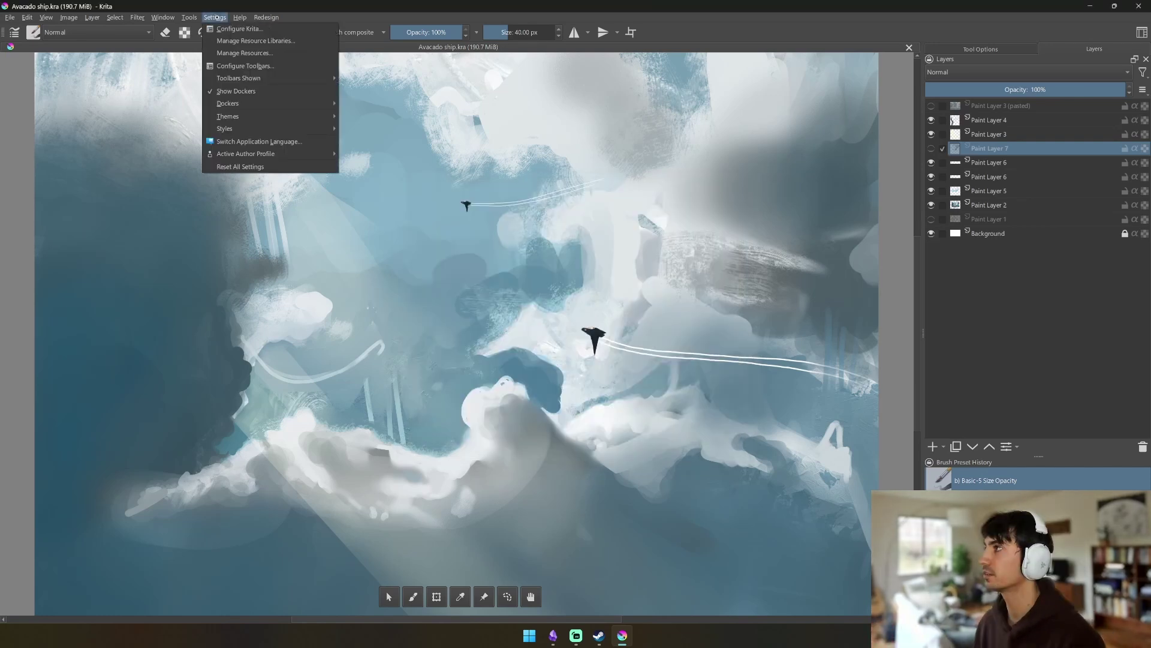
Open BrushesAndStuff and remove Gradients, Patterns, the colour chooser, a separator and Painter's Tools.
{"action": "left_click", "coordinate": [245, 66]}
{"action": "left_click", "coordinate": [539, 228]}
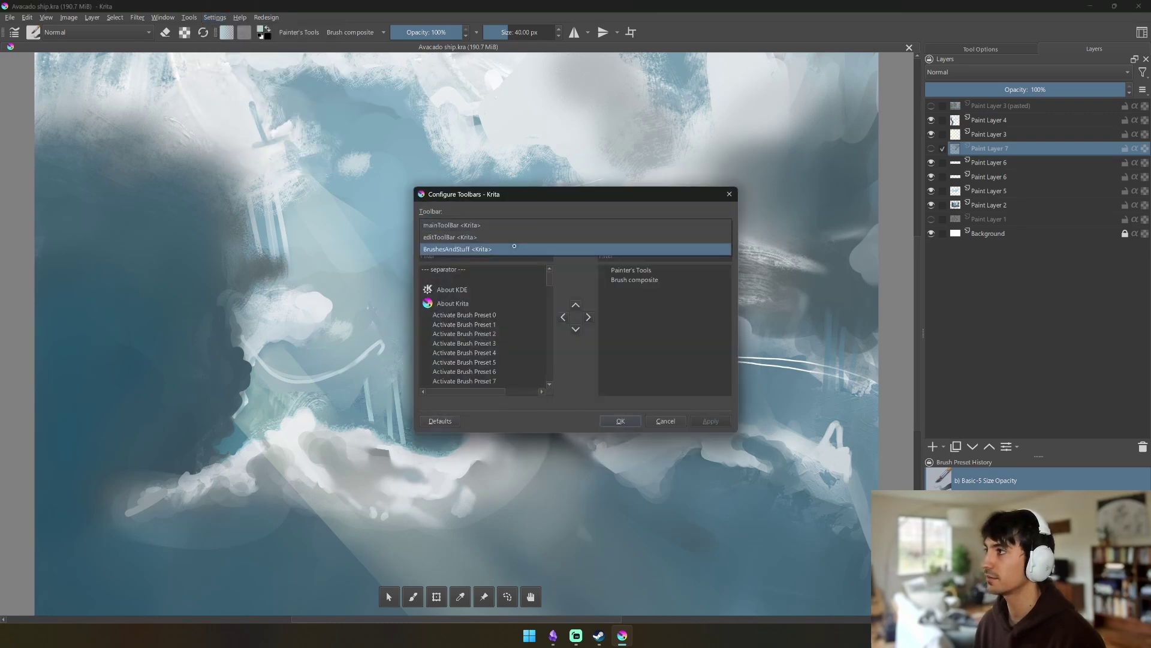
{"action": "left_click", "coordinate": [491, 251]}
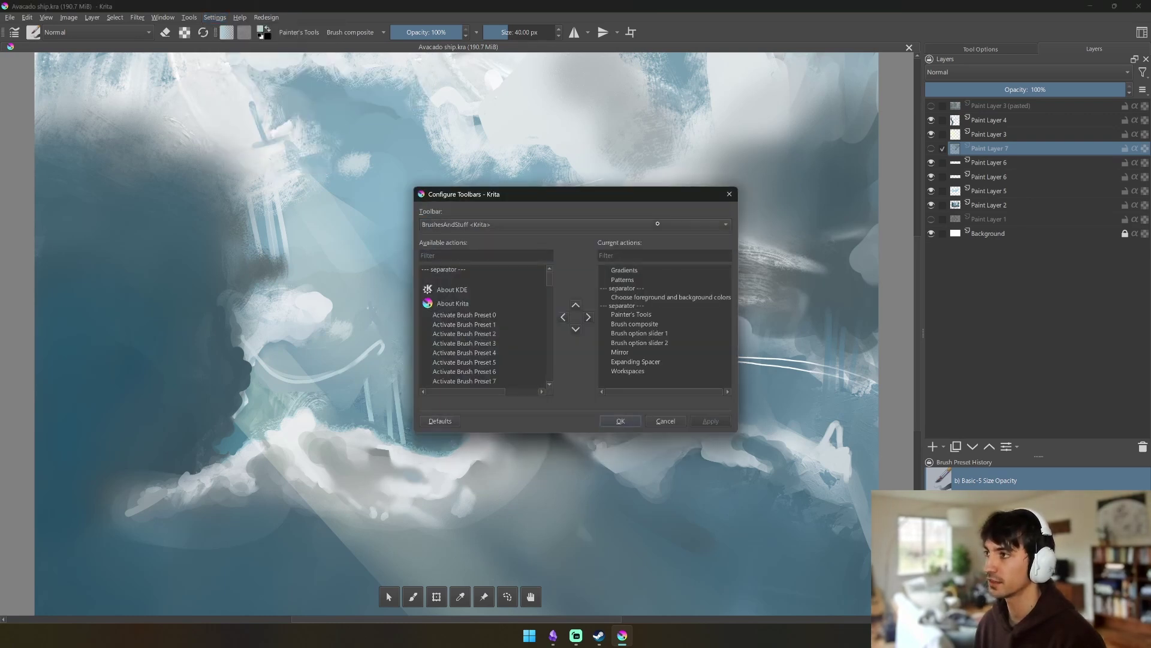
{"action": "left_click", "coordinate": [636, 270]}
{"action": "left_click", "coordinate": [564, 317]}
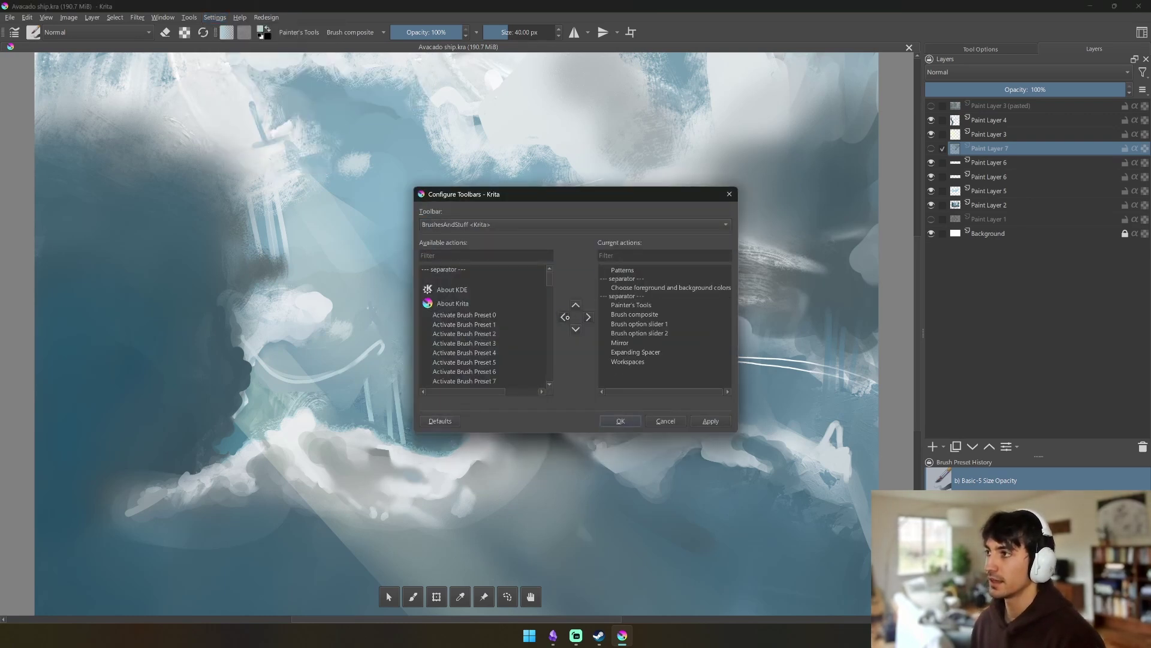
{"action": "left_click", "coordinate": [622, 271]}
{"action": "left_click", "coordinate": [563, 317]}
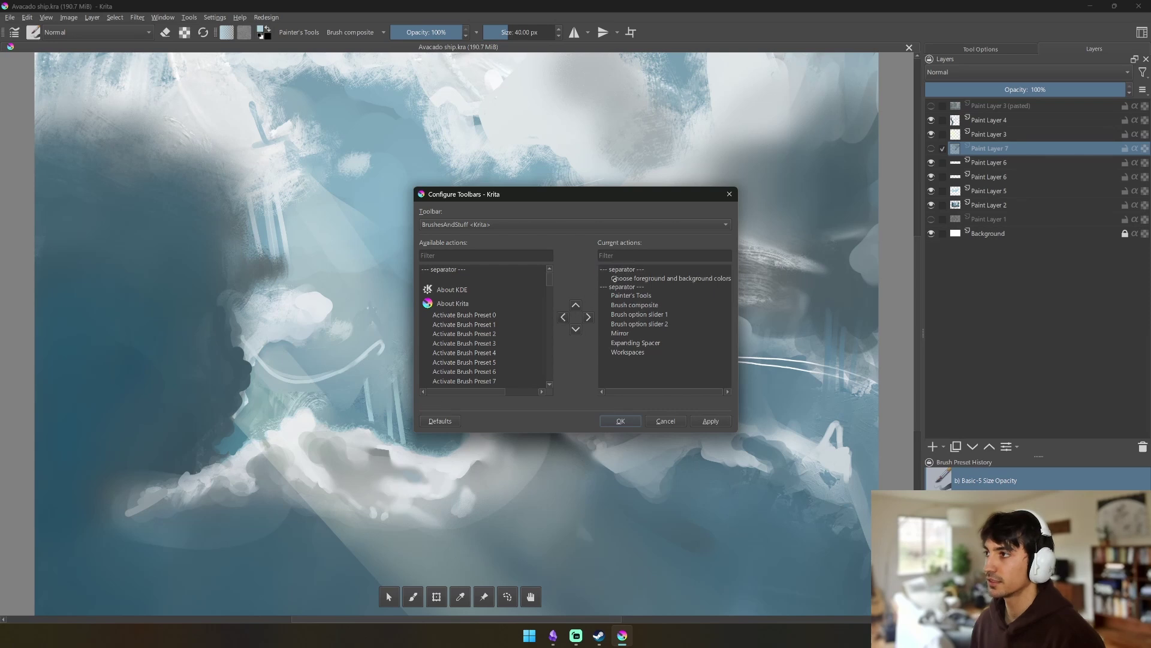
{"action": "left_click", "coordinate": [562, 317]}
{"action": "left_click", "coordinate": [562, 317]}
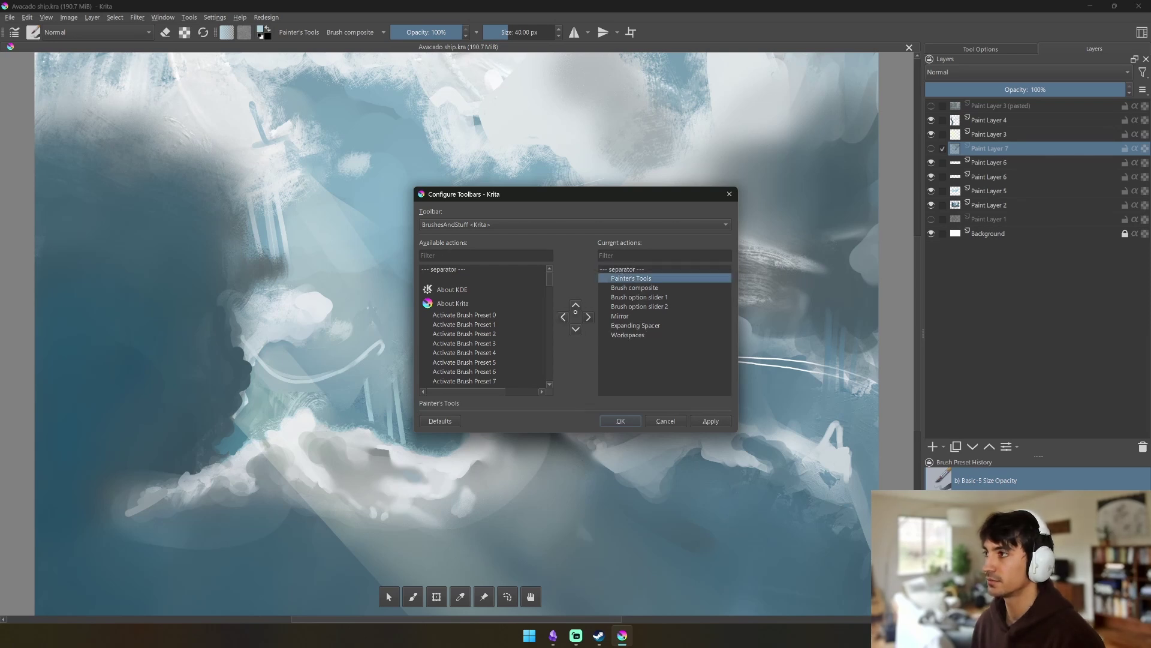
{"action": "left_click", "coordinate": [563, 317]}
Remove the separator, Brush composite, both brush sliders, Mirror, Expanding Spacer and Workspaces.
{"action": "left_click", "coordinate": [616, 270]}
{"action": "left_click", "coordinate": [563, 317]}
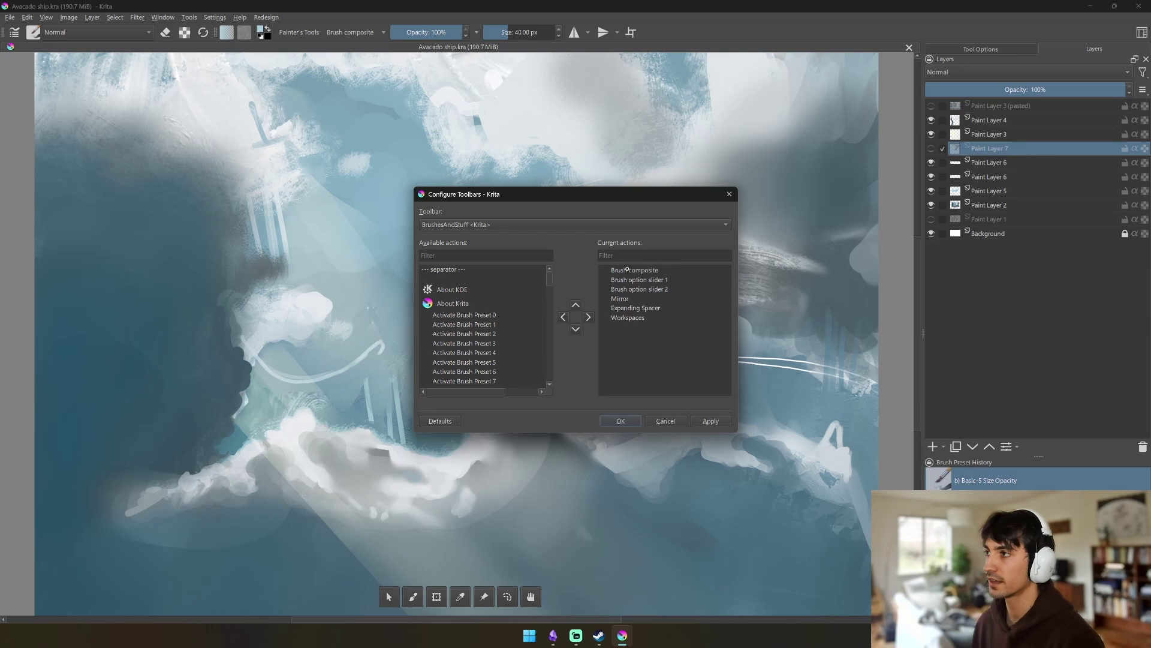
{"action": "left_click", "coordinate": [563, 317]}
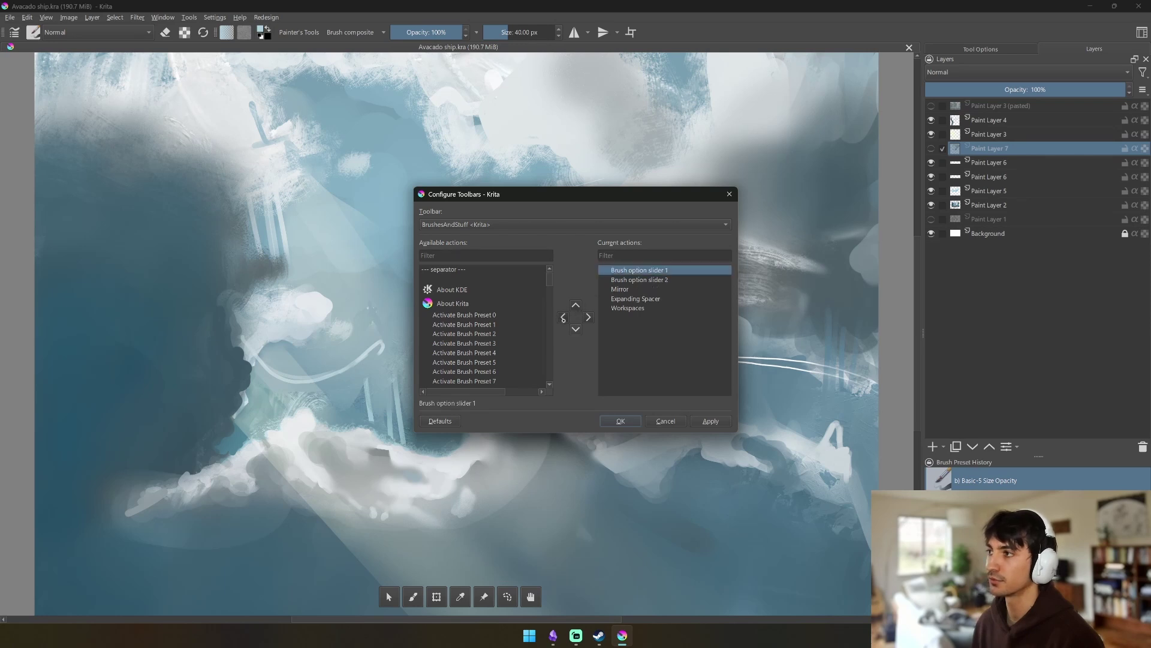
{"action": "left_click", "coordinate": [563, 317]}
{"action": "left_click", "coordinate": [630, 272]}
{"action": "left_click", "coordinate": [563, 317]}
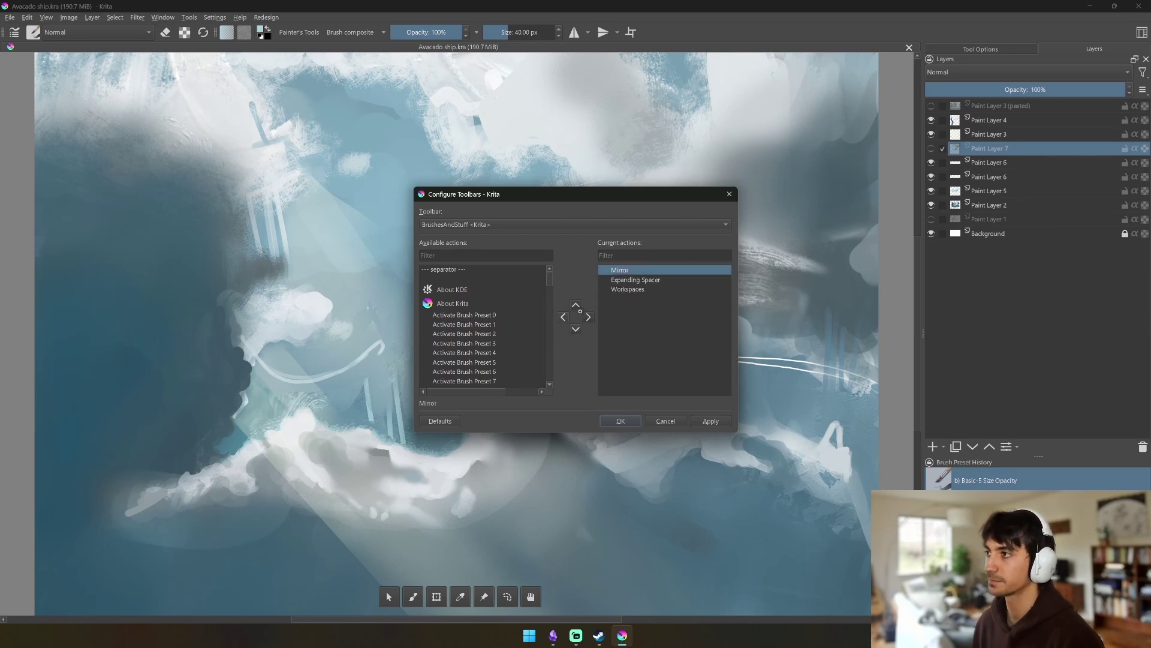
{"action": "left_click", "coordinate": [563, 318]}
{"action": "left_click", "coordinate": [563, 318]}
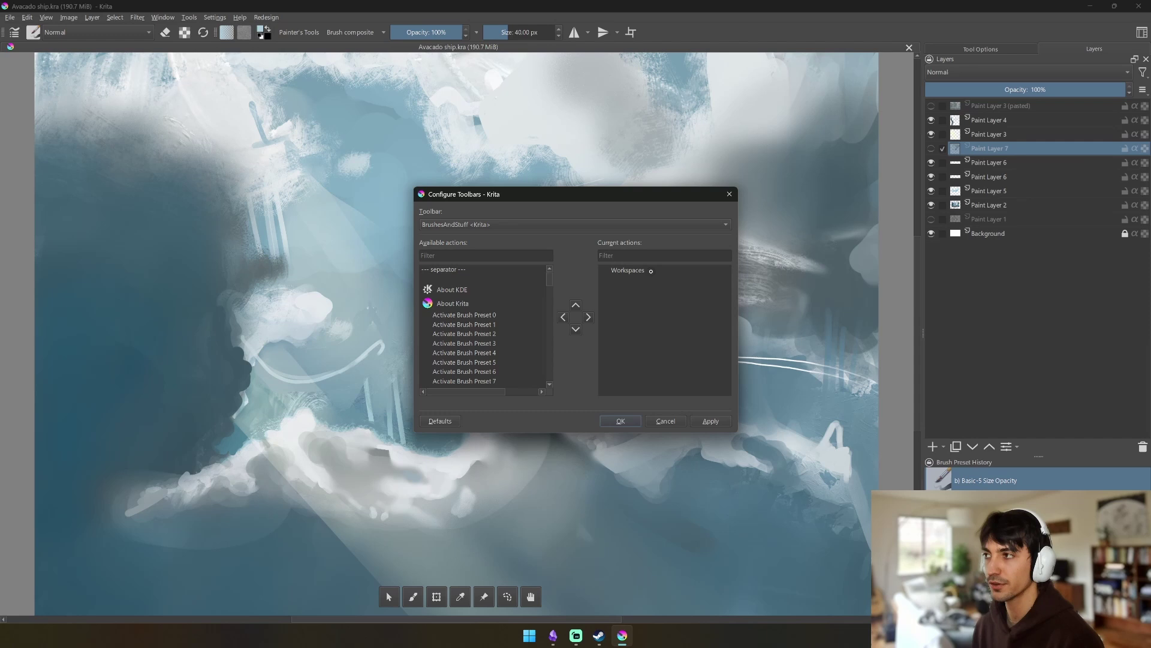
{"action": "left_click", "coordinate": [563, 318]}
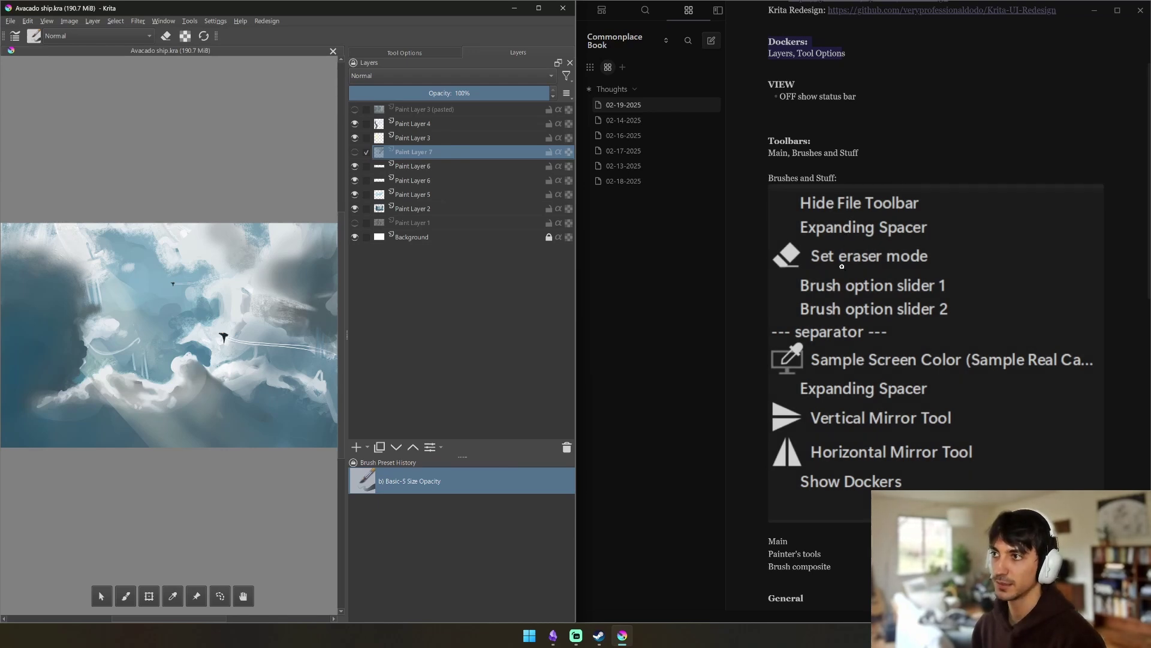
Add Hide File Toolbar and an Expanding Spacer to the BrushesAndStuff toolbar.
{"action": "left_click", "coordinate": [164, 21]}
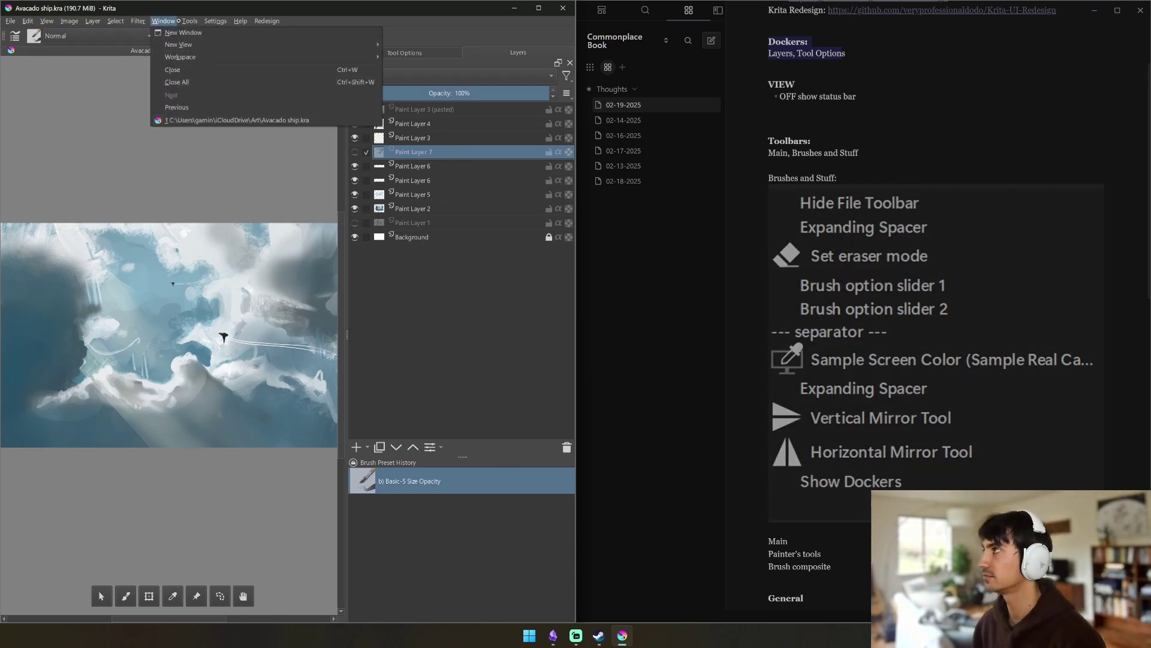
{"action": "mouse_move", "coordinate": [190, 20]}
{"action": "left_click", "coordinate": [240, 114]}
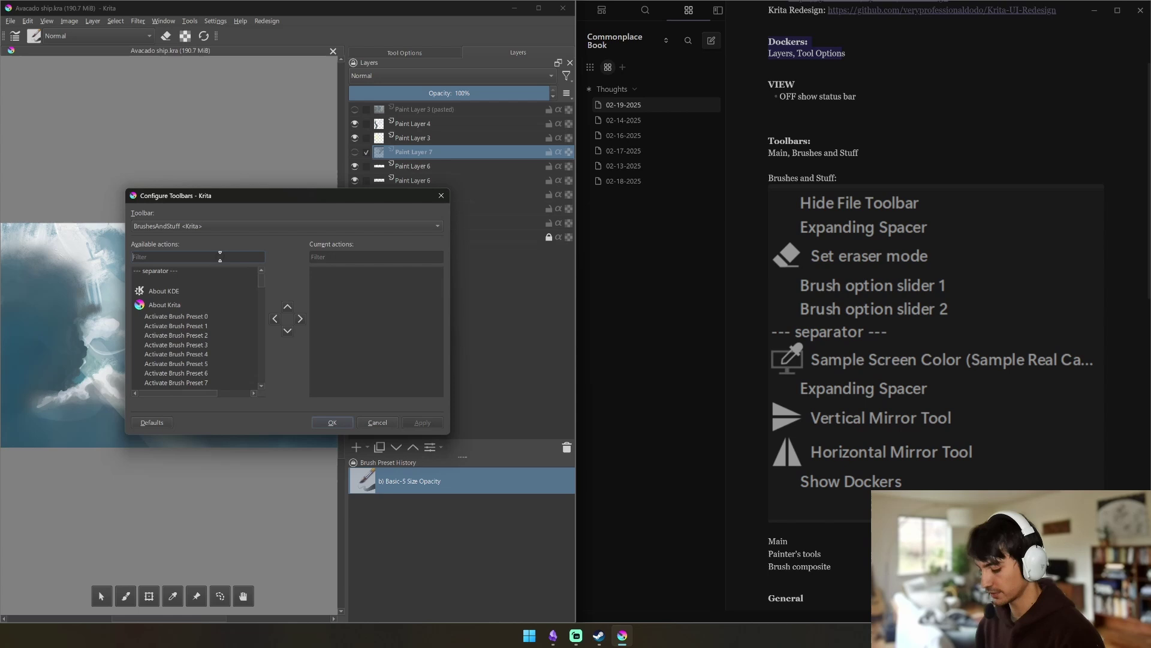
{"action": "left_click", "coordinate": [220, 256]}
{"action": "type", "text": "hide"}
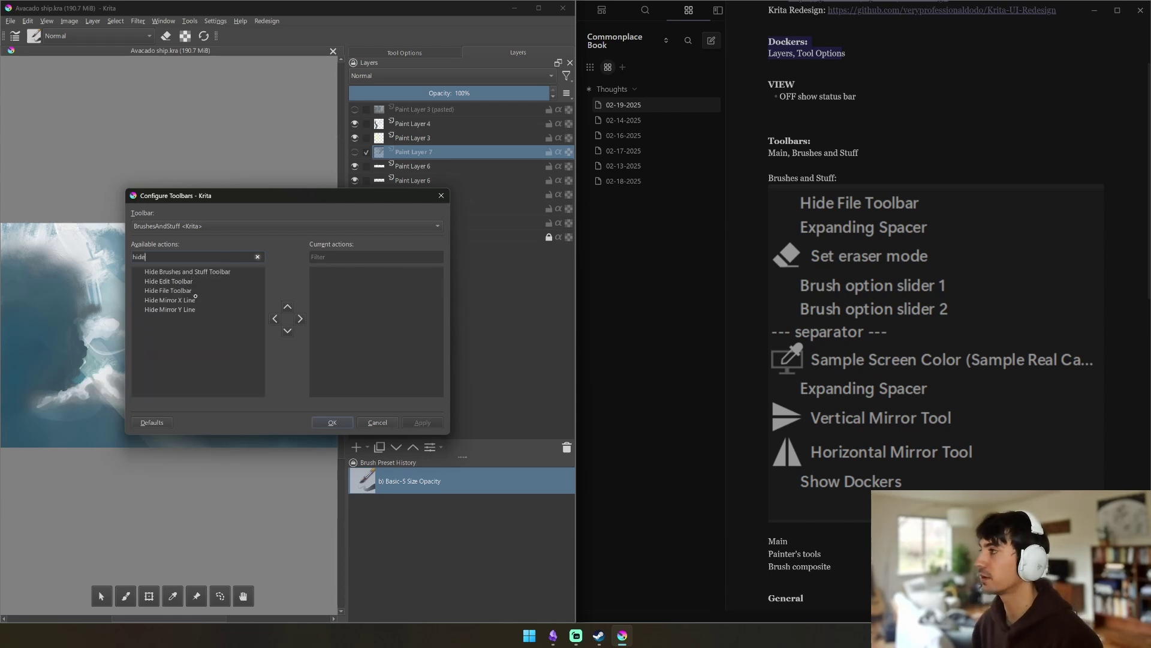
{"action": "left_click", "coordinate": [173, 290]}
{"action": "left_click", "coordinate": [300, 318]}
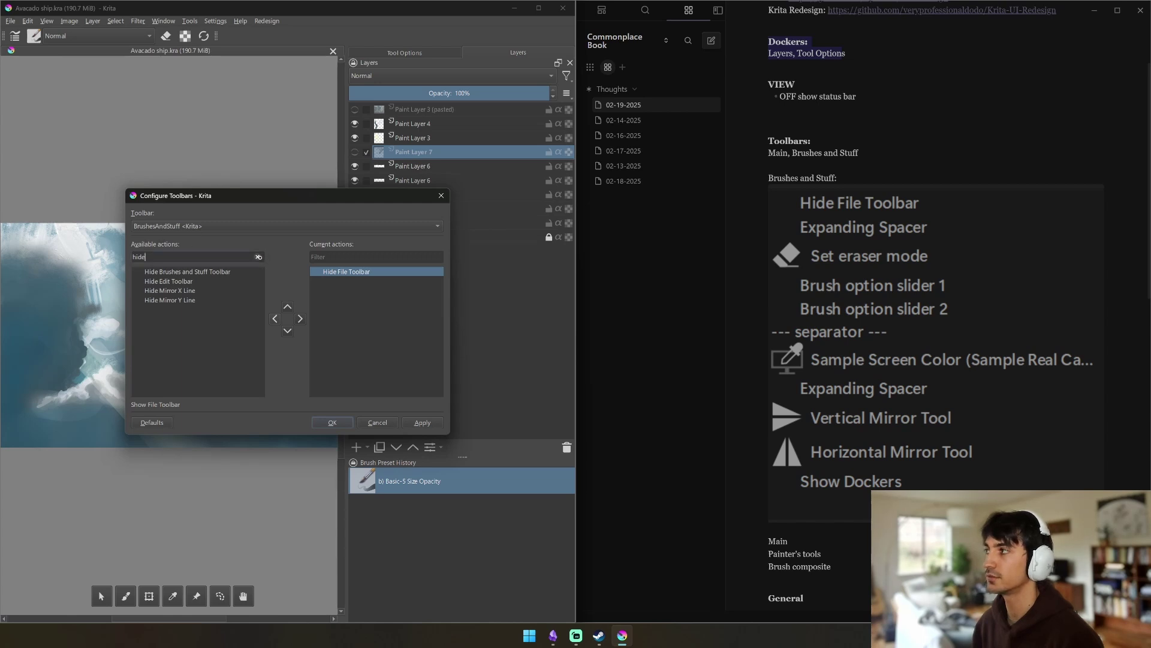
{"action": "left_click", "coordinate": [257, 257]}
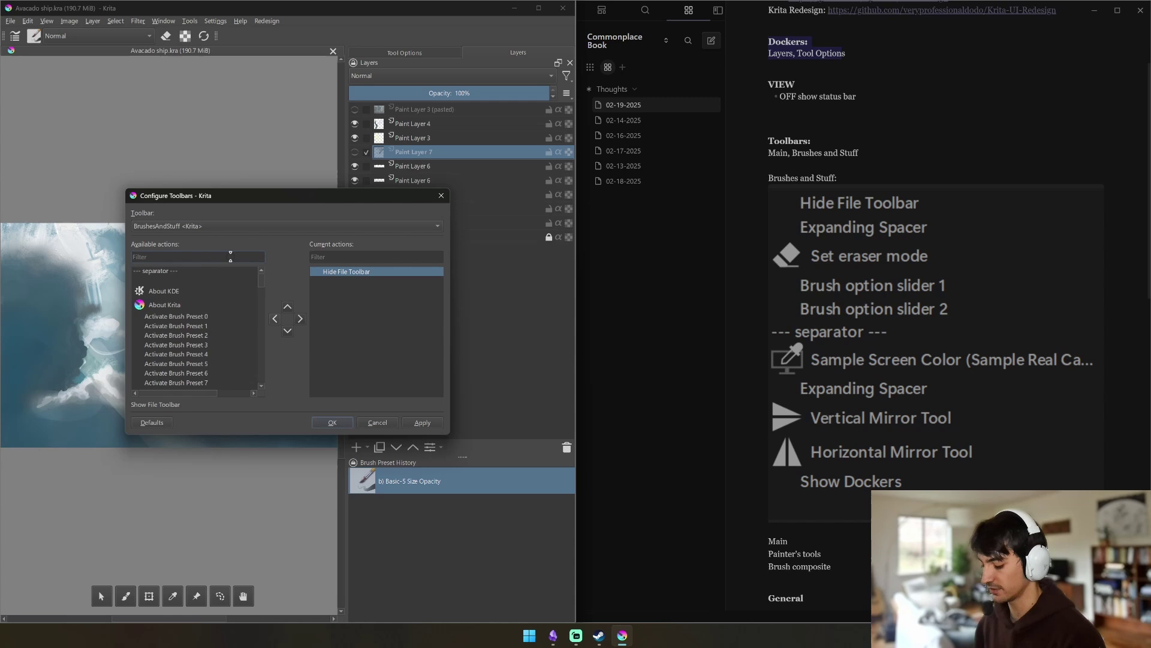
{"action": "type", "text": "expa"}
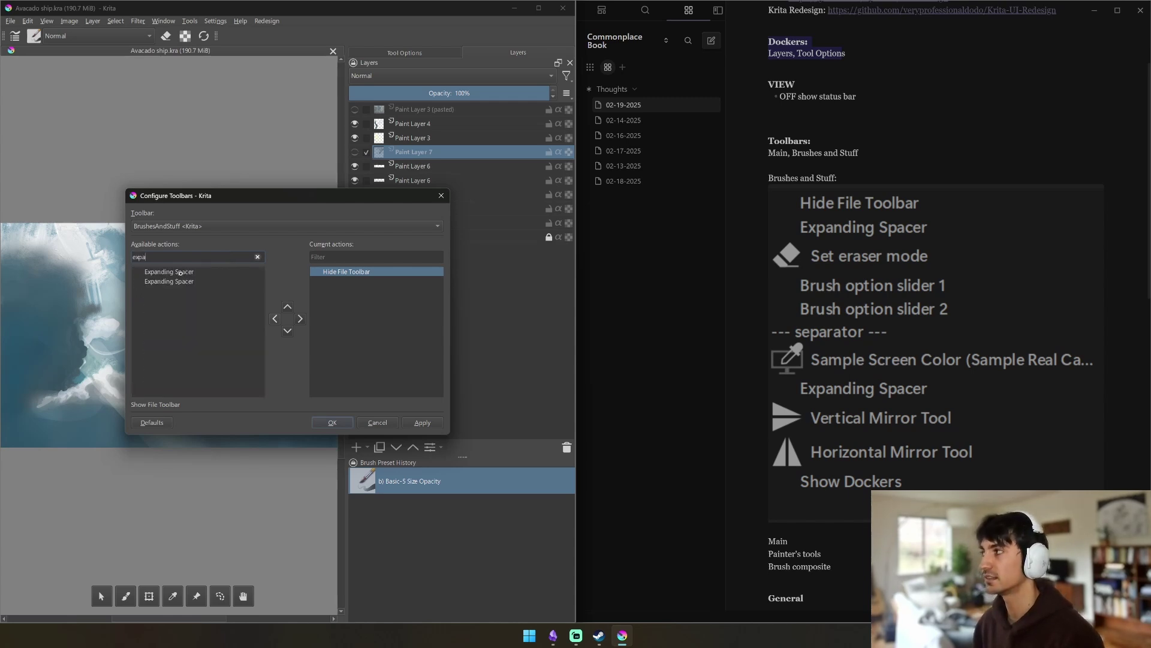
{"action": "left_click", "coordinate": [180, 273]}
{"action": "left_click", "coordinate": [299, 319]}
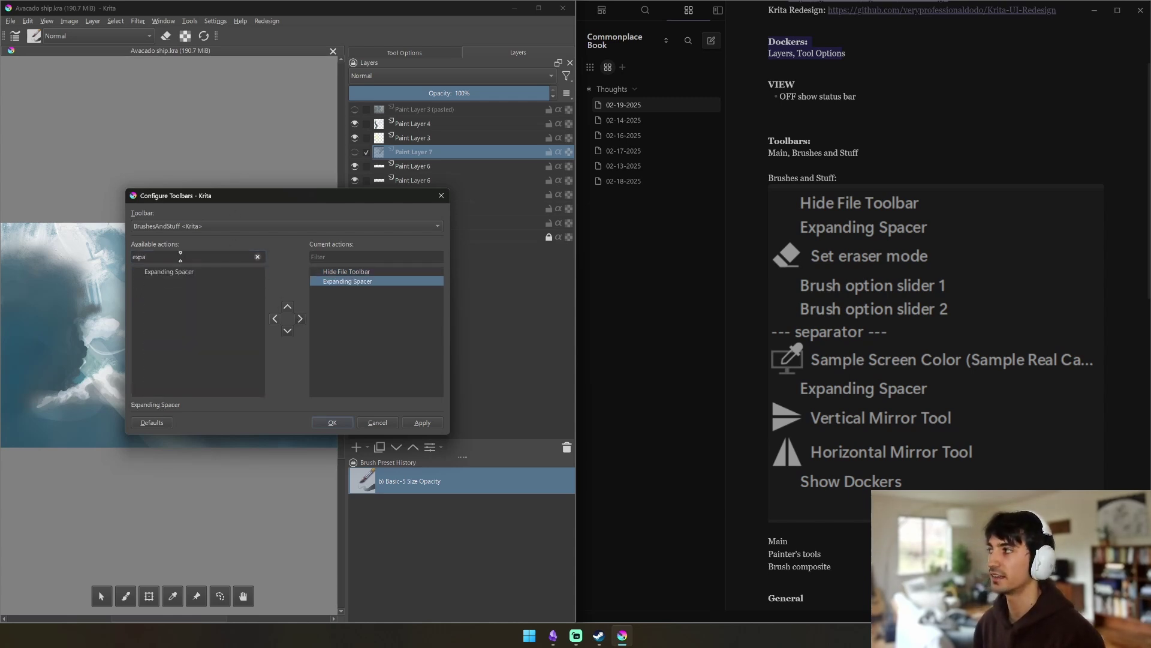
Search 'set er' and add Set eraser mode to the toolbar.
{"action": "left_click", "coordinate": [257, 256]}
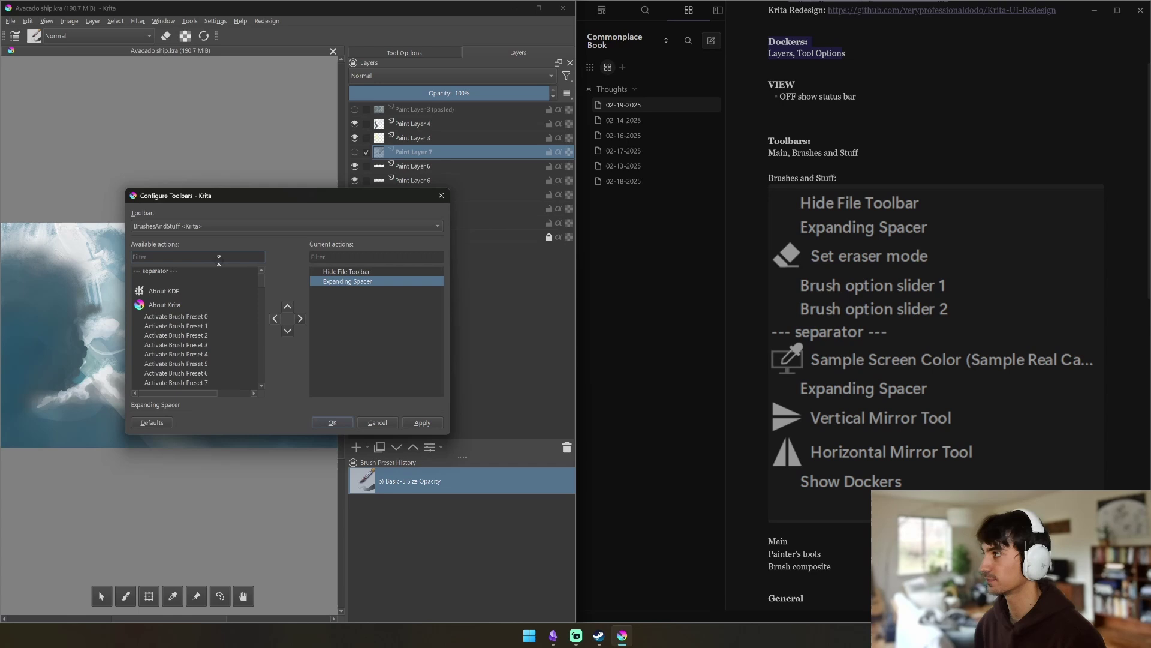
{"action": "type", "text": "set er"}
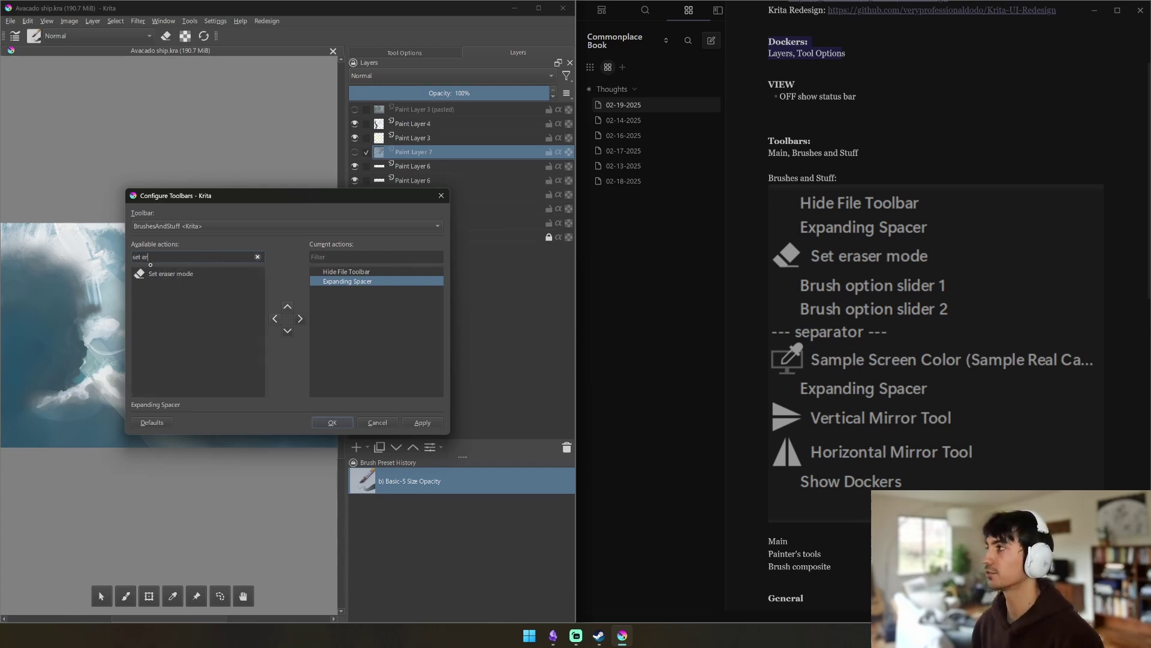
{"action": "left_click", "coordinate": [166, 273]}
{"action": "left_click", "coordinate": [299, 318]}
Add Brush option slider 1 and Brush option slider 2, followed by a separator.
{"action": "left_click", "coordinate": [179, 256]}
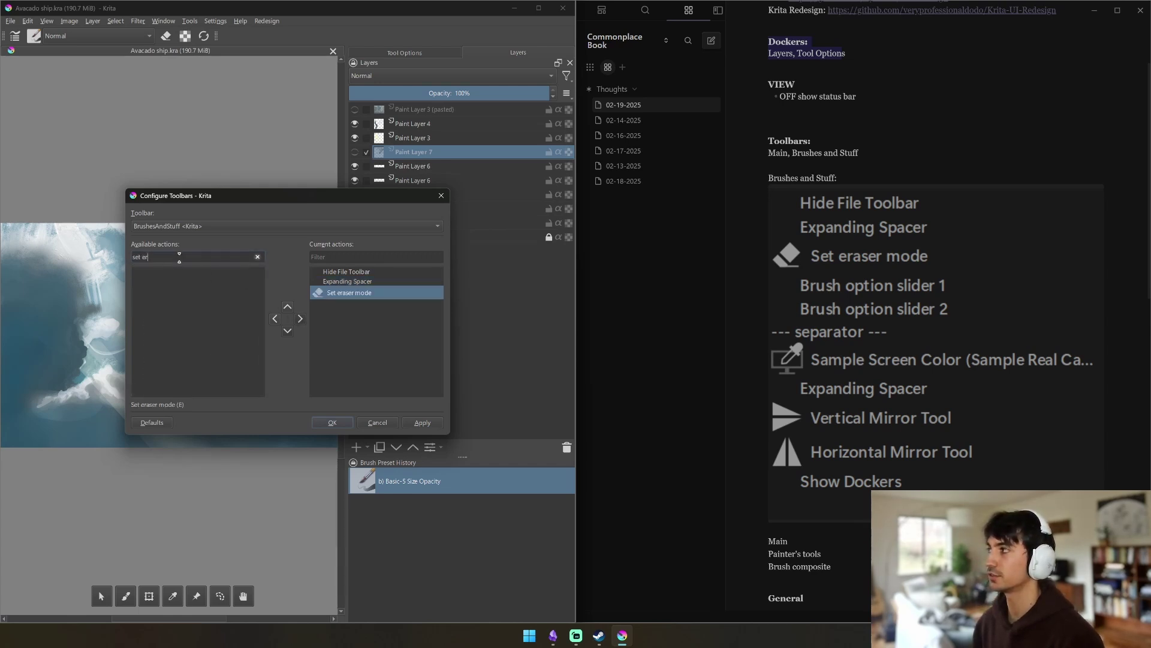
{"action": "left_click", "coordinate": [258, 256]}
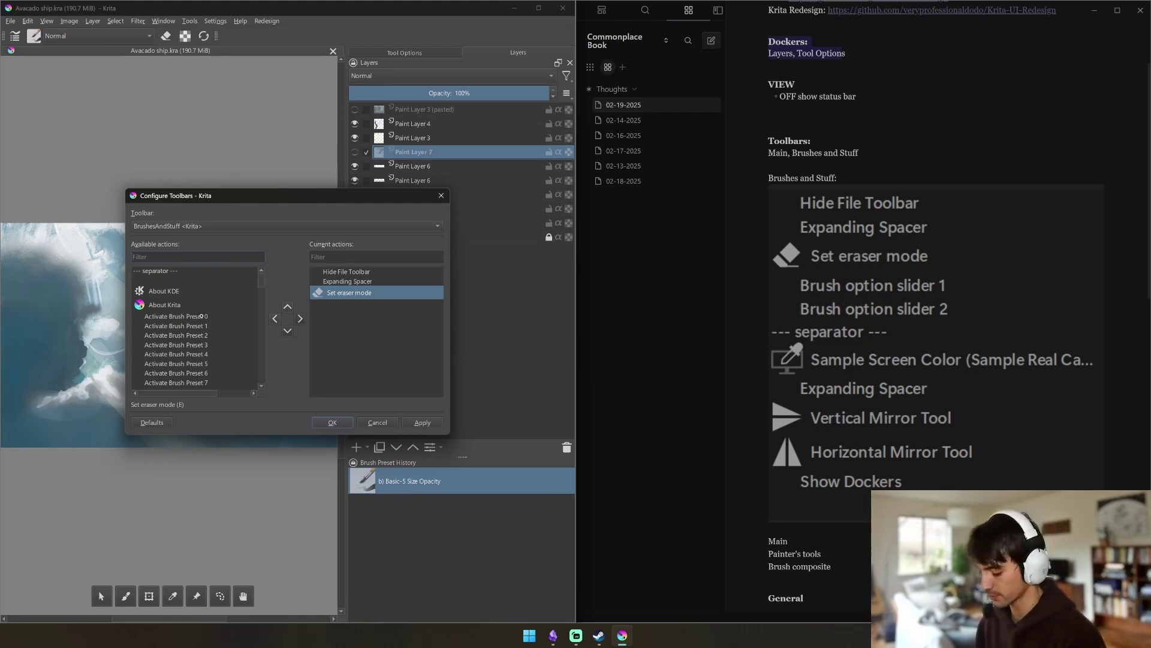
{"action": "type", "text": "brush"}
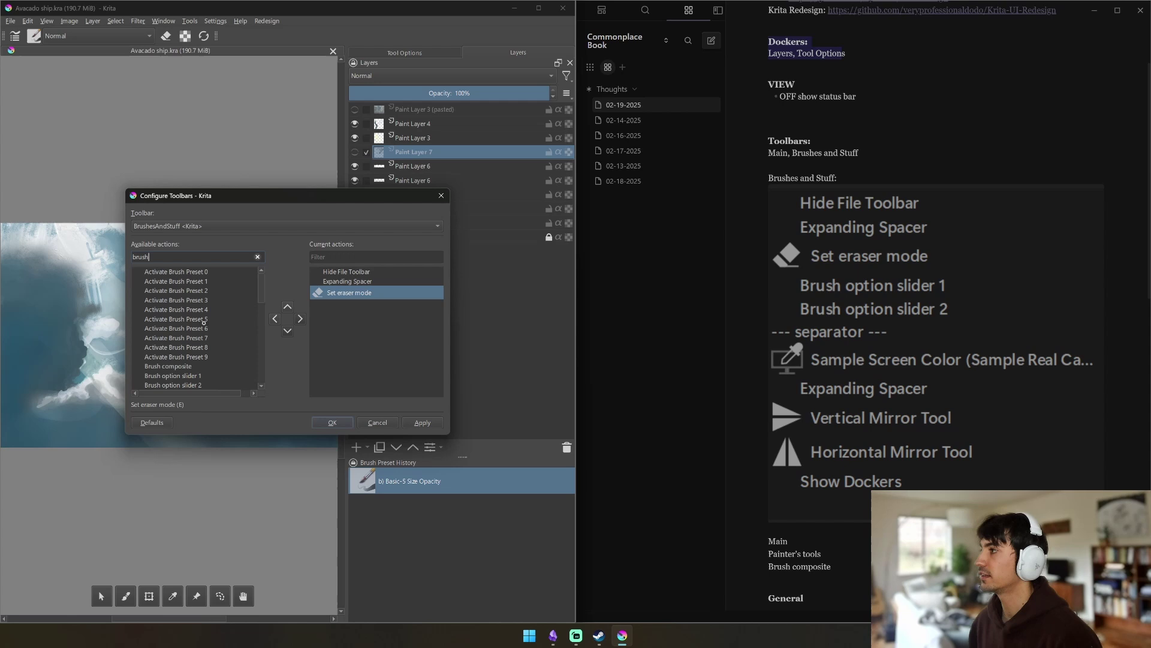
{"action": "left_click", "coordinate": [194, 375]}
{"action": "left_click", "coordinate": [300, 319]}
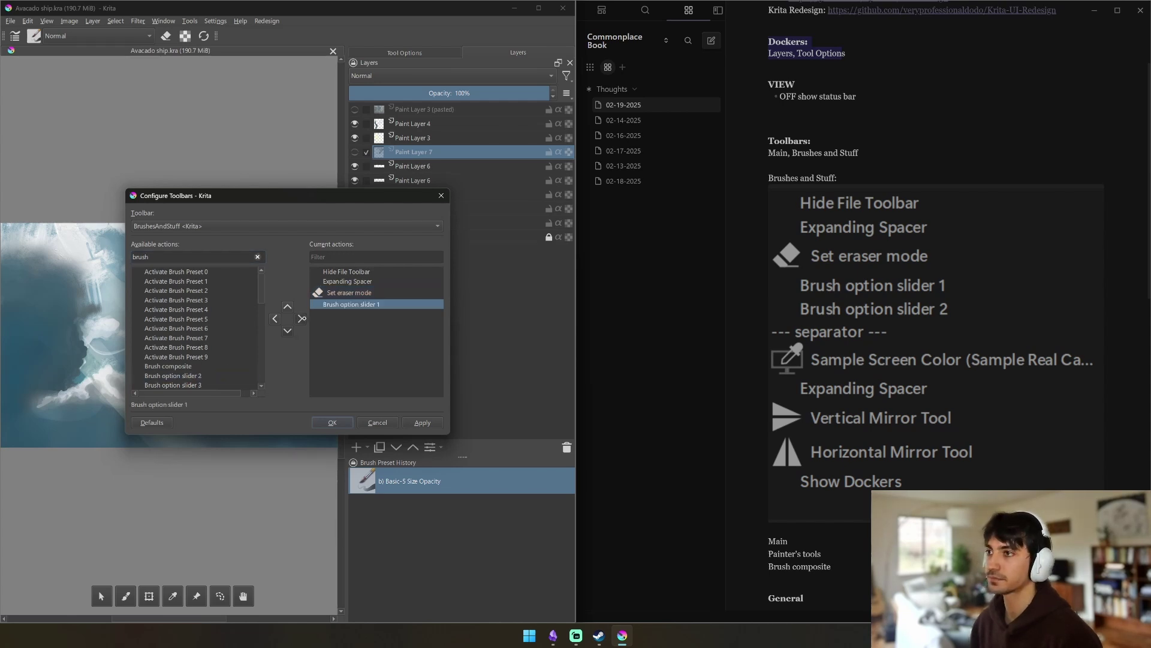
{"action": "left_click", "coordinate": [200, 376]}
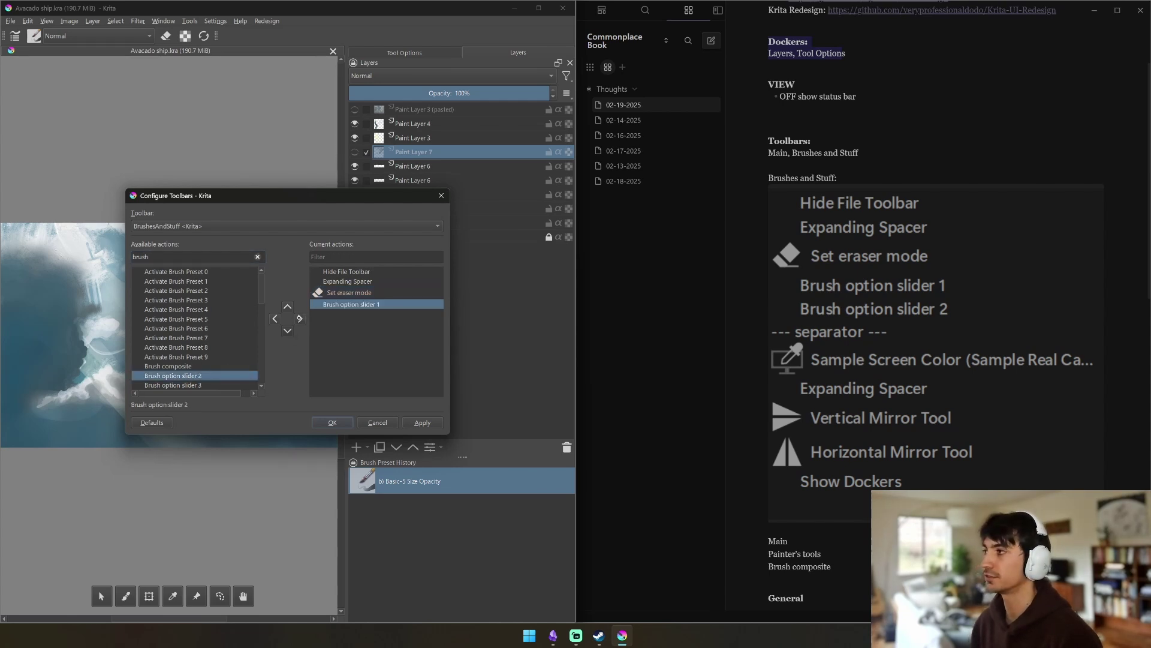
{"action": "left_click", "coordinate": [300, 318]}
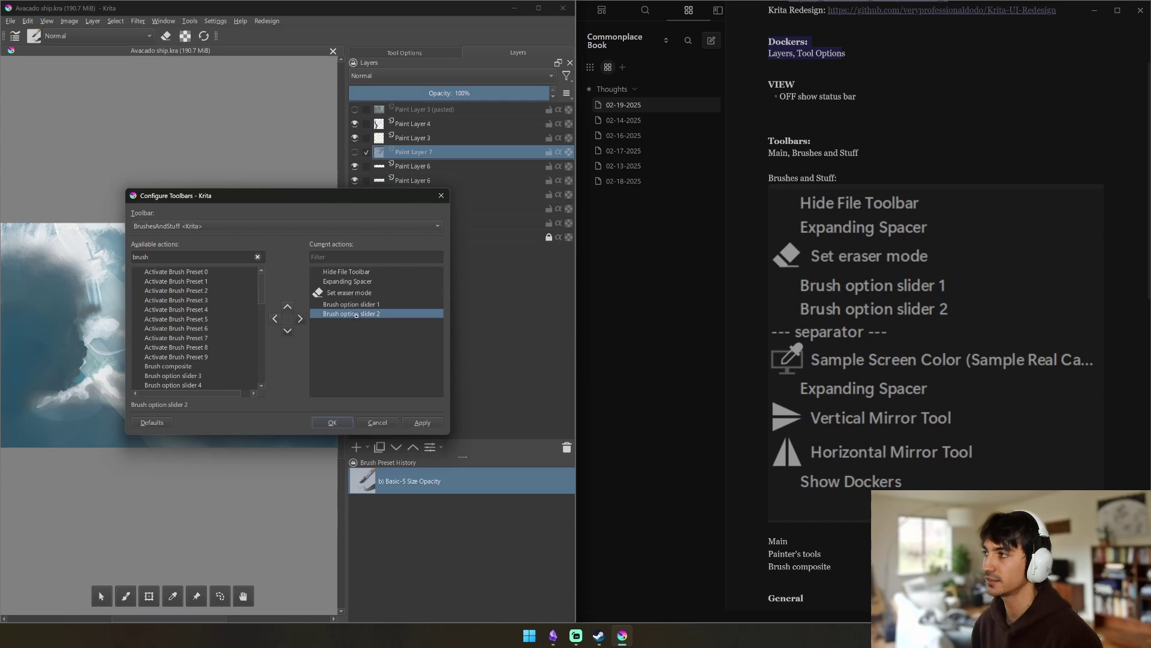
{"action": "double_click", "coordinate": [192, 256]}
Add Sample Screen Color and the Vertical Mirror Tool to the toolbar.
{"action": "key", "text": "BackSpace"}
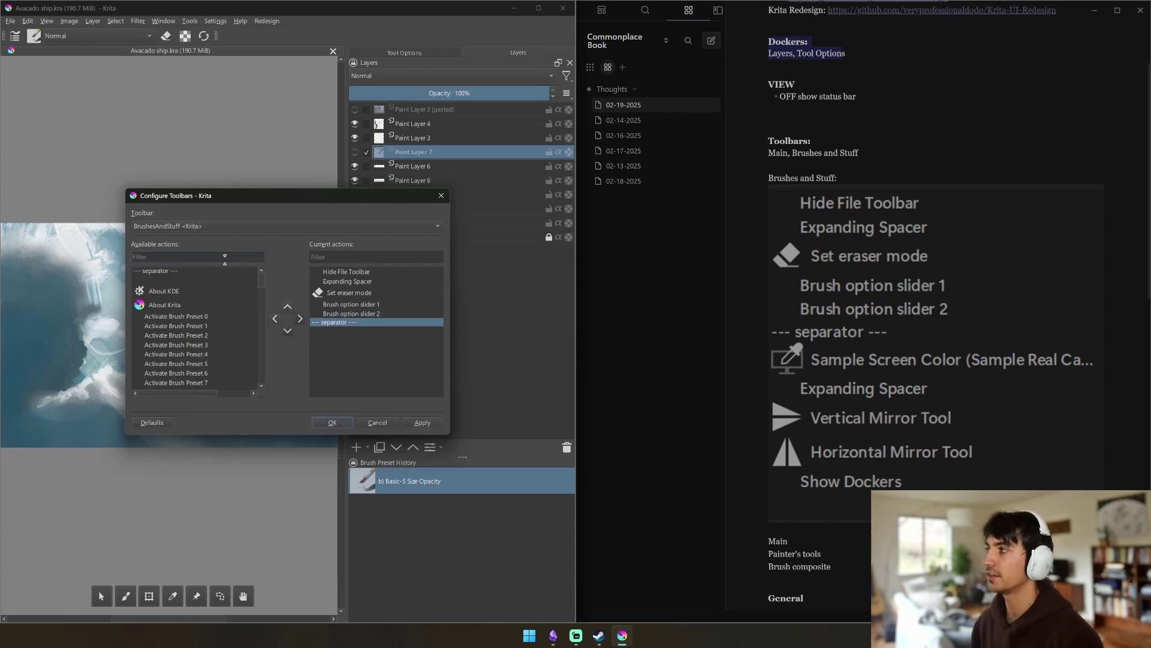
{"action": "type", "text": "sam"}
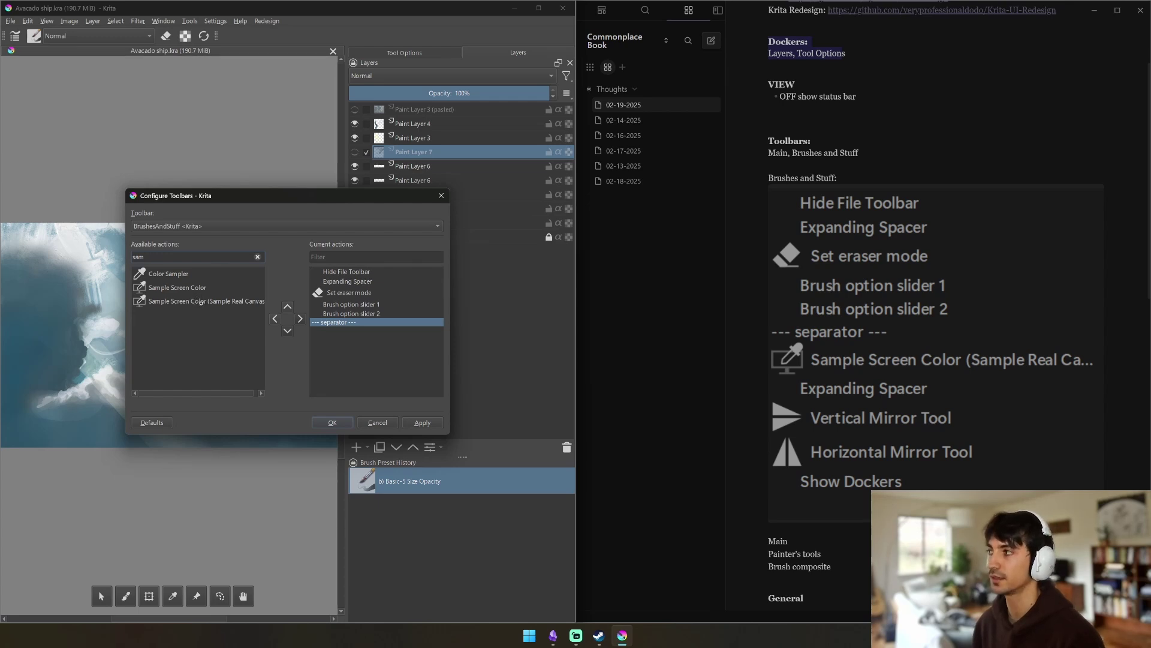
{"action": "left_click", "coordinate": [196, 302]}
{"action": "left_click", "coordinate": [300, 318]}
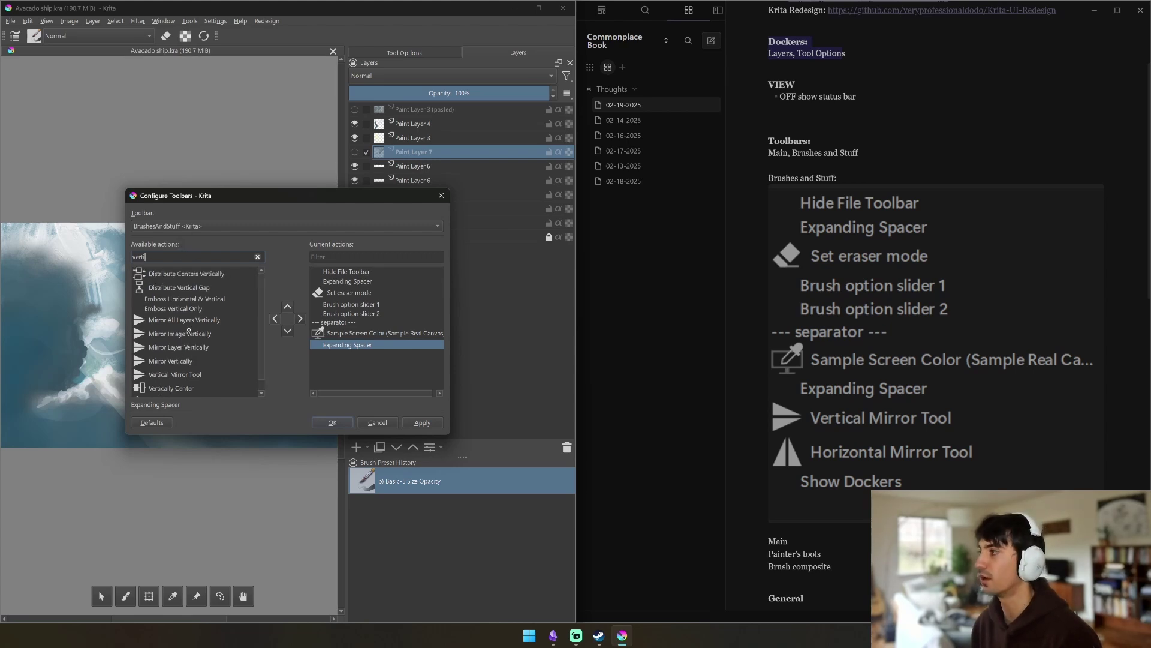
{"action": "left_click", "coordinate": [190, 374]}
{"action": "left_click", "coordinate": [299, 319]}
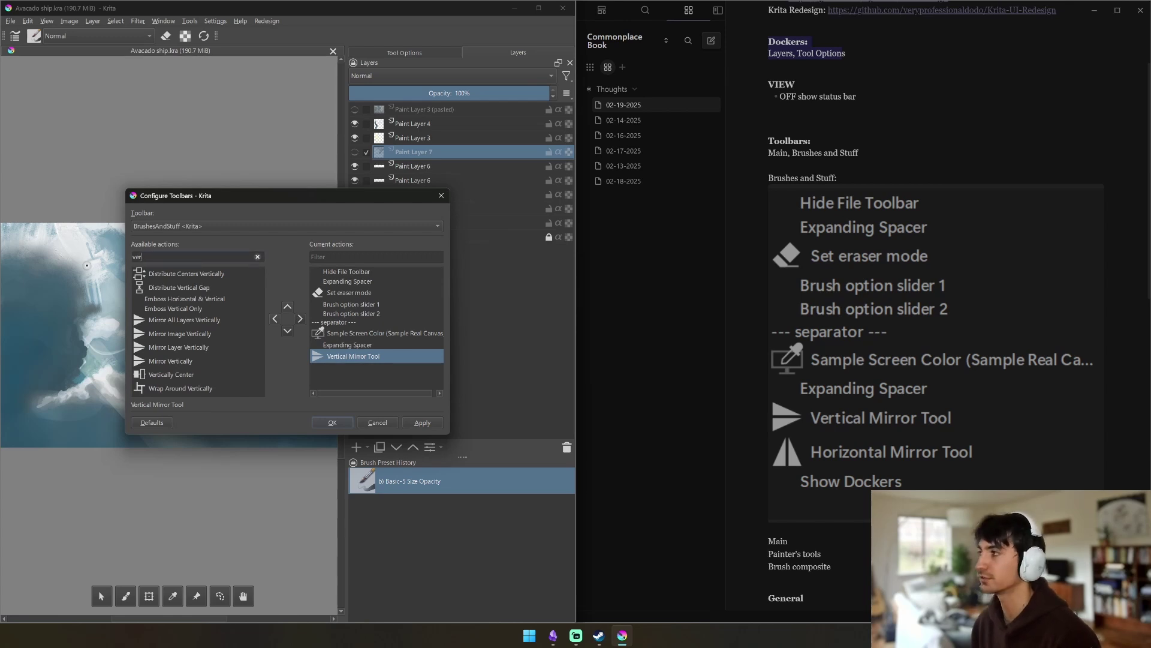
Add Show Dockers and Show Docker Titlebars, then apply the toolbar layout.
{"action": "key", "text": "ctrl+a"}
{"action": "key", "text": "BackSpace"}
{"action": "type", "text": "show"}
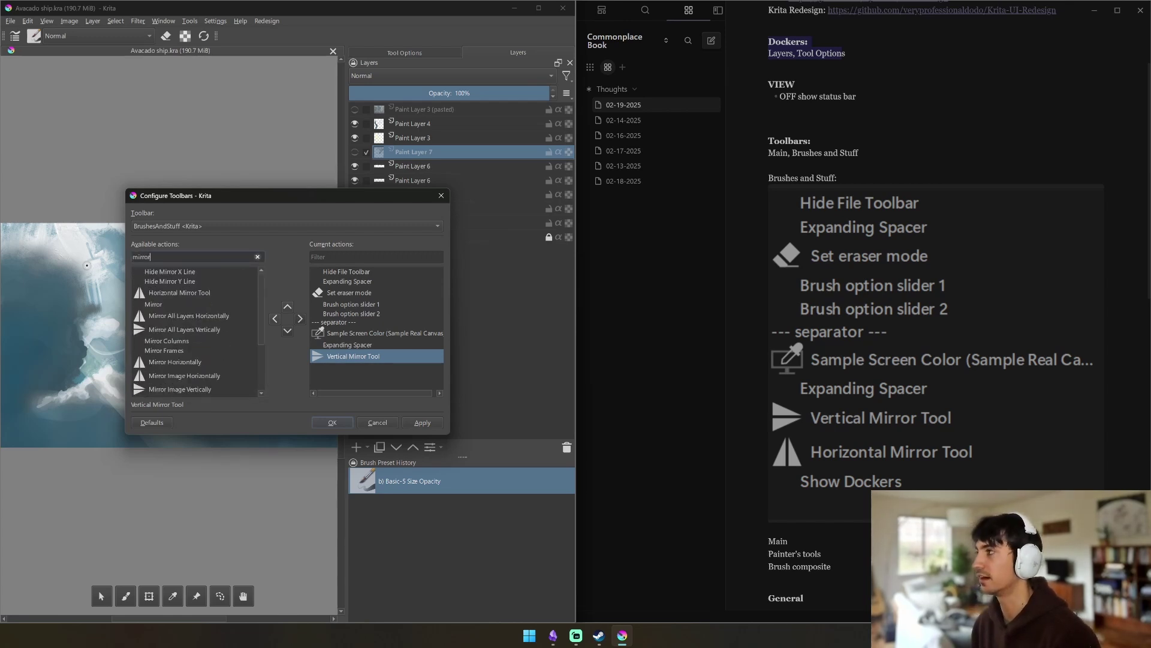
{"action": "scroll", "coordinate": [198, 325], "scroll_direction": "down", "scroll_amount": 5}
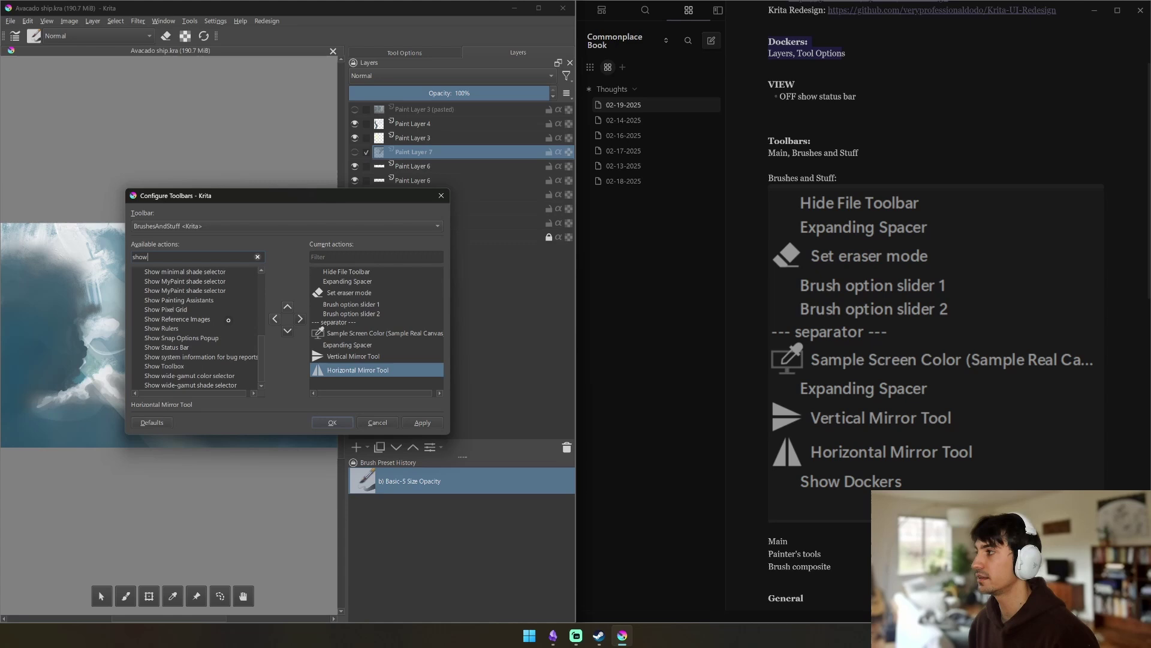
{"action": "type", "text": "dock"}
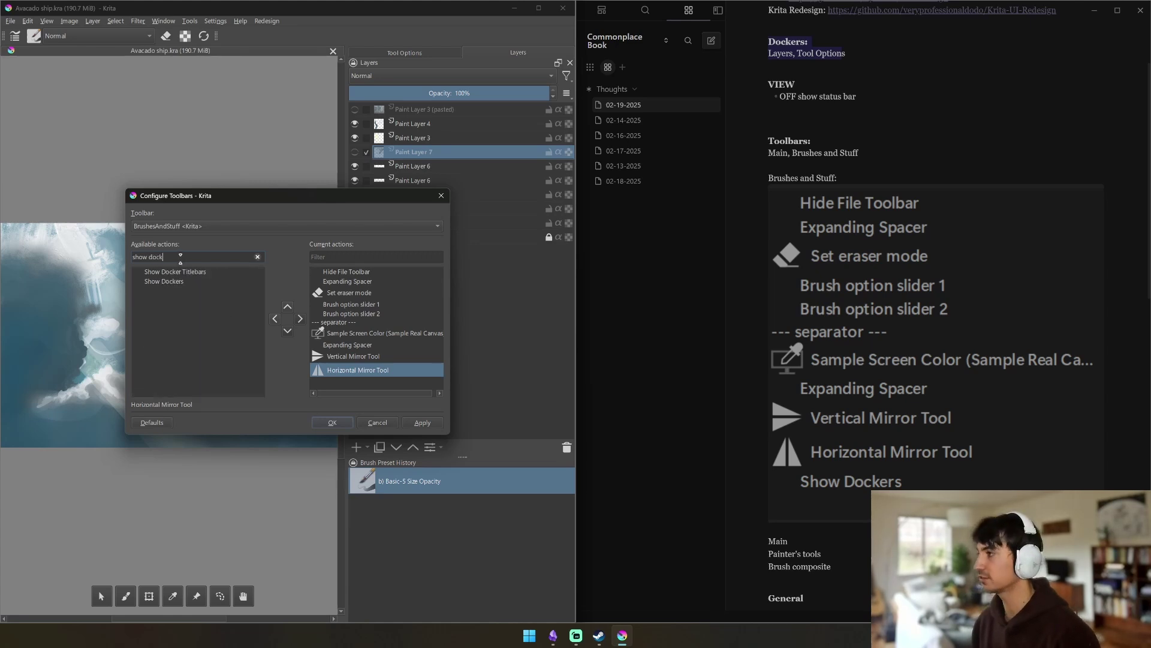
{"action": "left_click", "coordinate": [192, 282]}
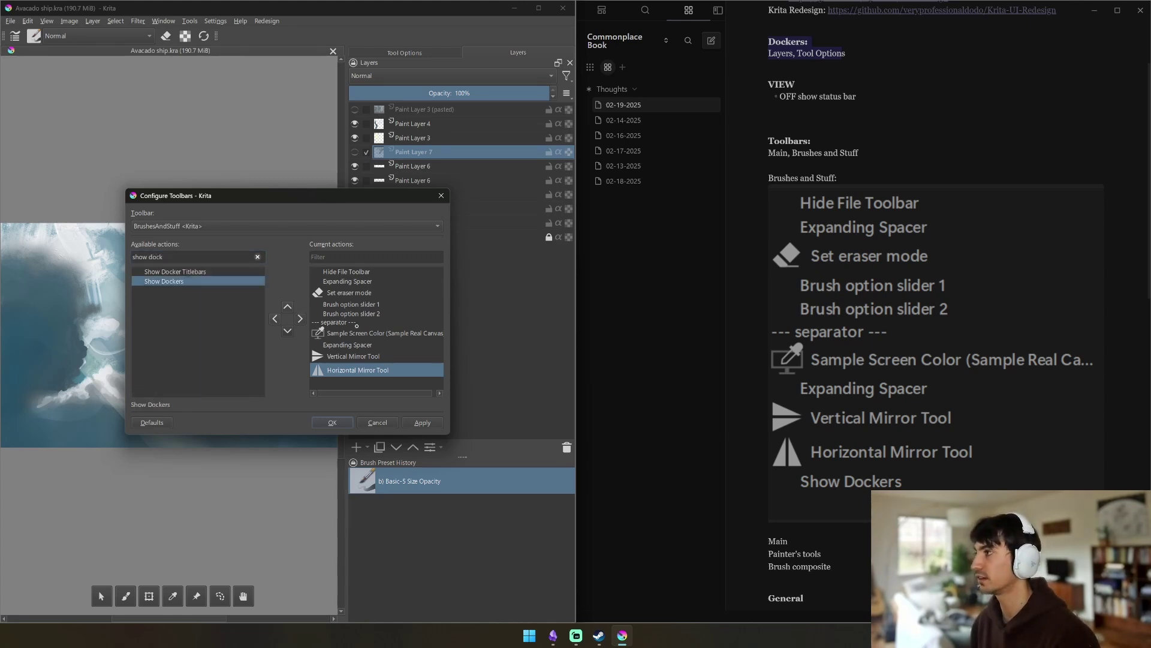
{"action": "left_click", "coordinate": [298, 319]}
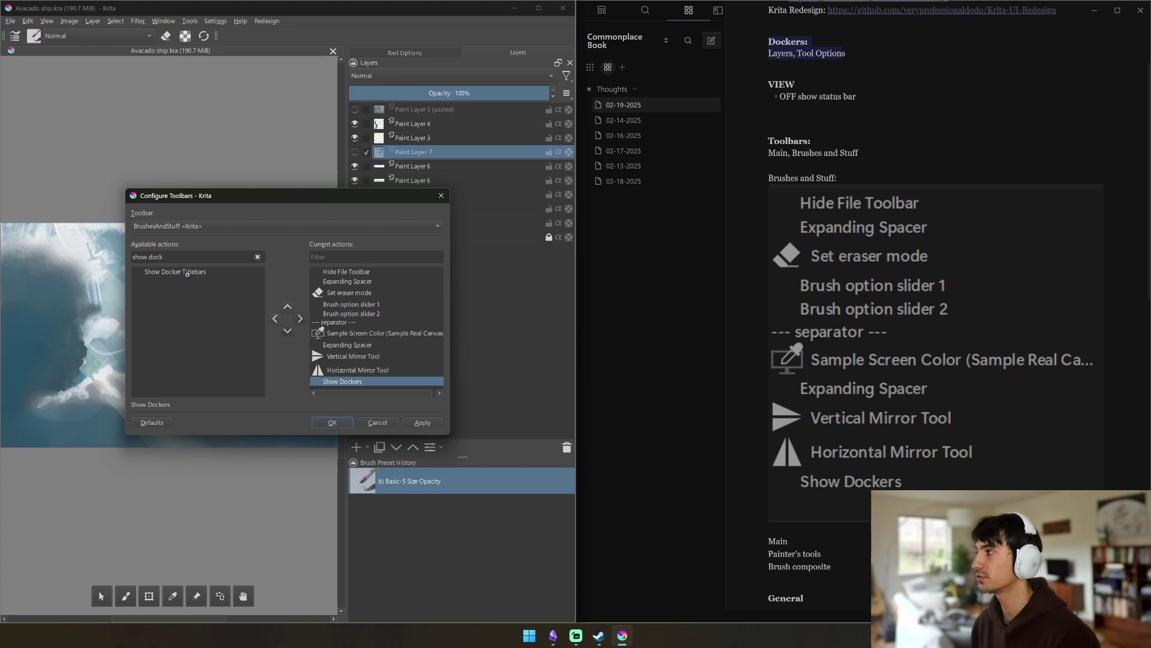
{"action": "left_click", "coordinate": [240, 269]}
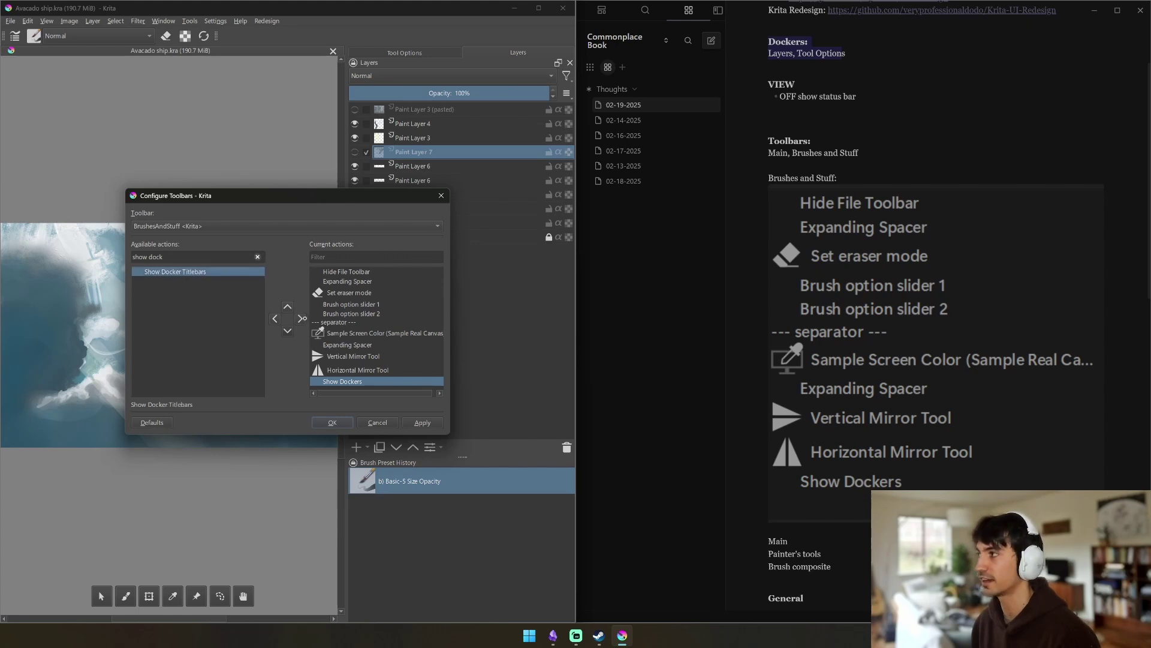
{"action": "left_click", "coordinate": [299, 318]}
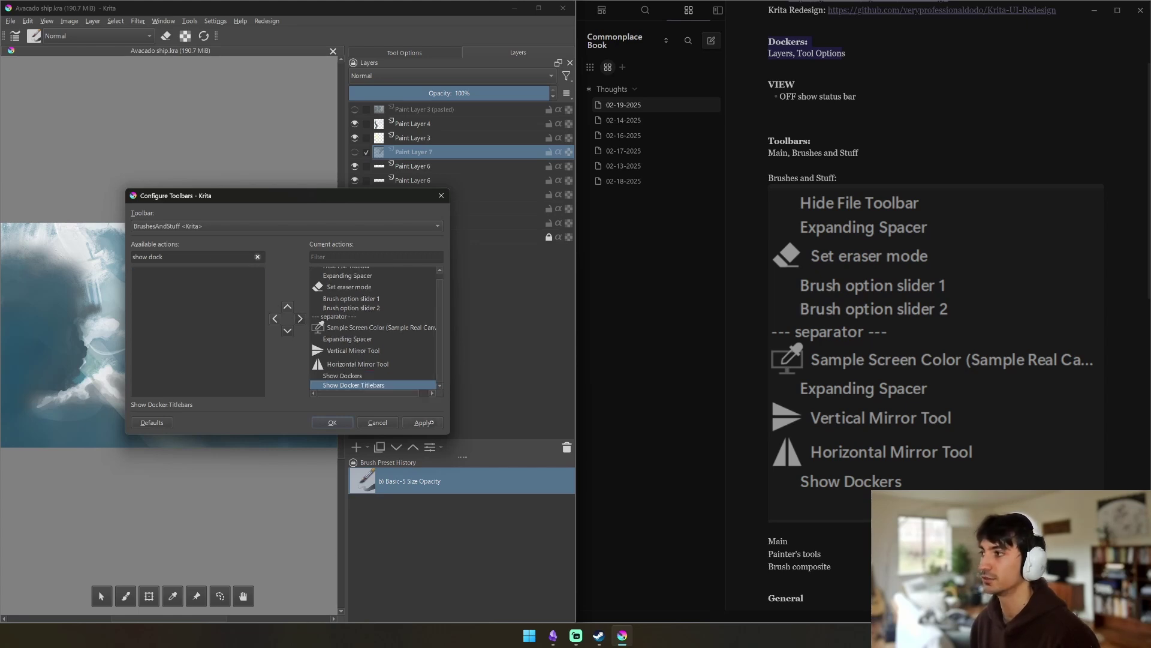
{"action": "left_click", "coordinate": [424, 422]}
Maximize the Krita window and toggle Show Dockers off and on to test it.
{"action": "left_click", "coordinate": [441, 195]}
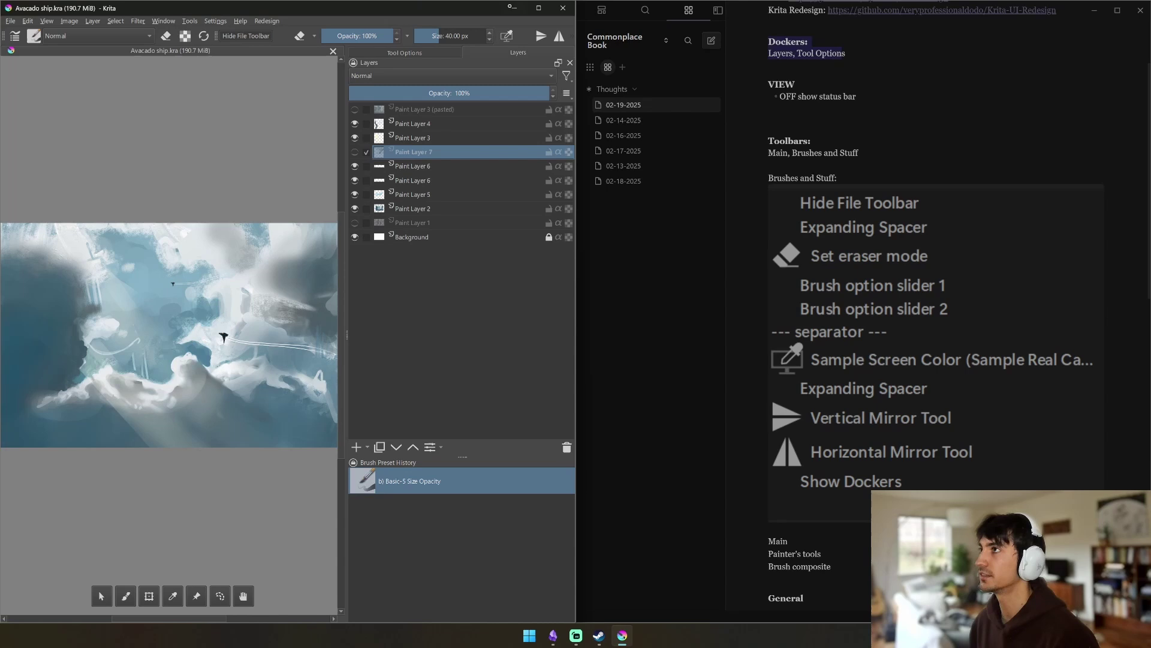
{"action": "left_click", "coordinate": [538, 8]}
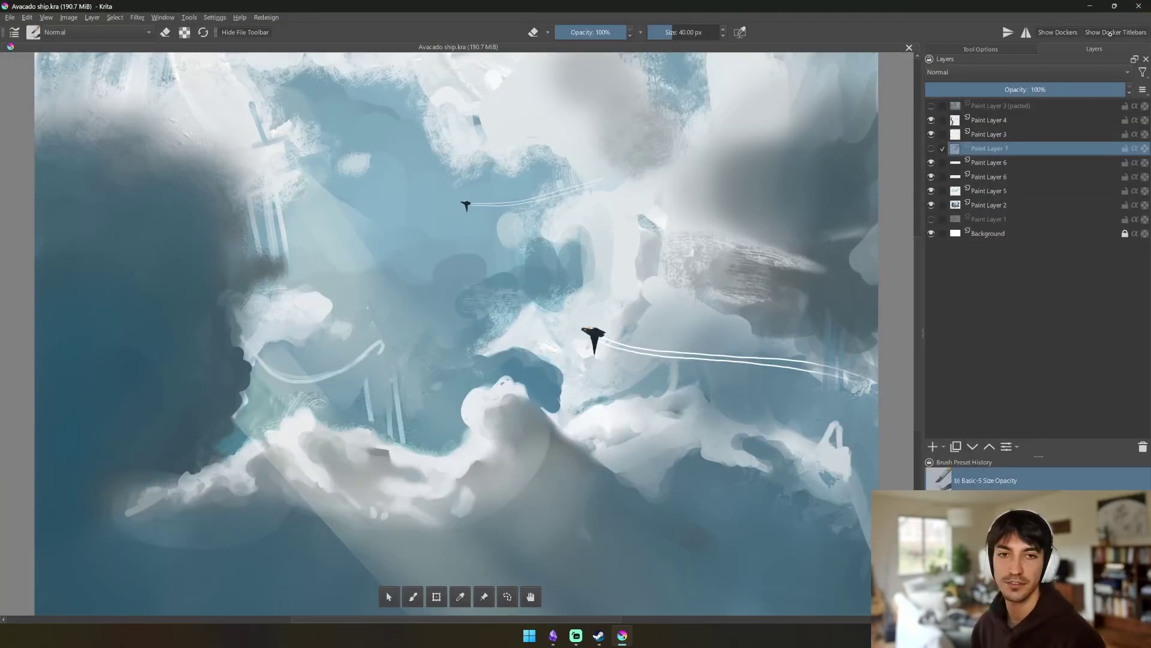
{"action": "left_click", "coordinate": [1060, 31]}
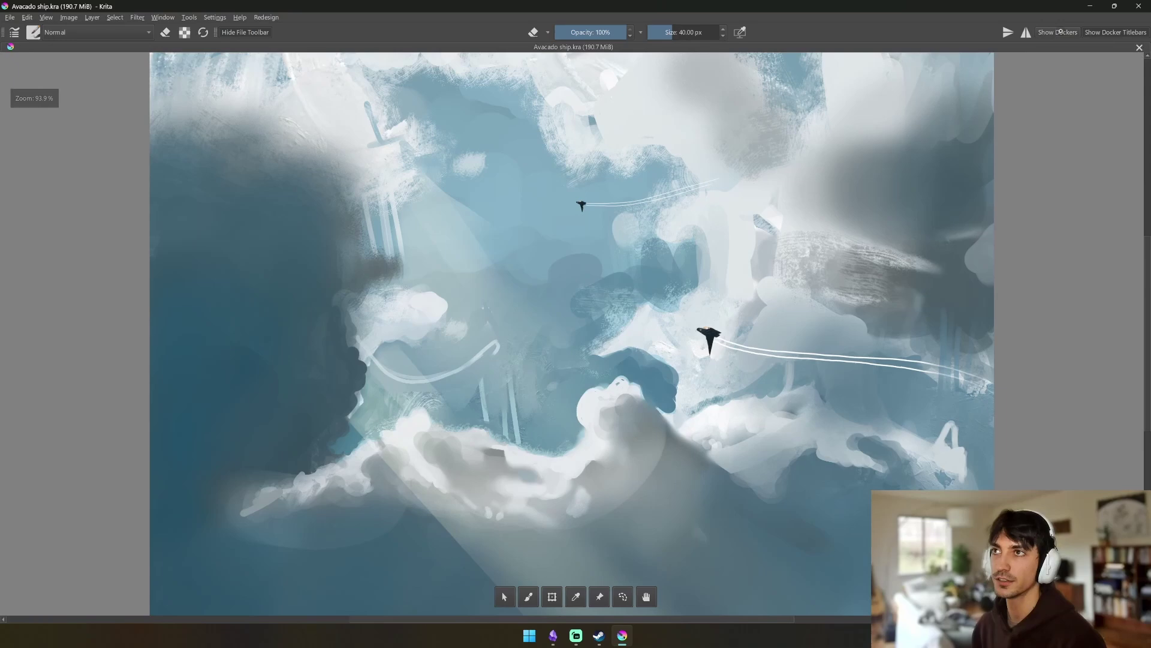
{"action": "left_click", "coordinate": [1059, 31]}
{"action": "left_click", "coordinate": [1059, 32]}
{"action": "left_click", "coordinate": [1059, 31]}
{"action": "left_click", "coordinate": [1059, 32]}
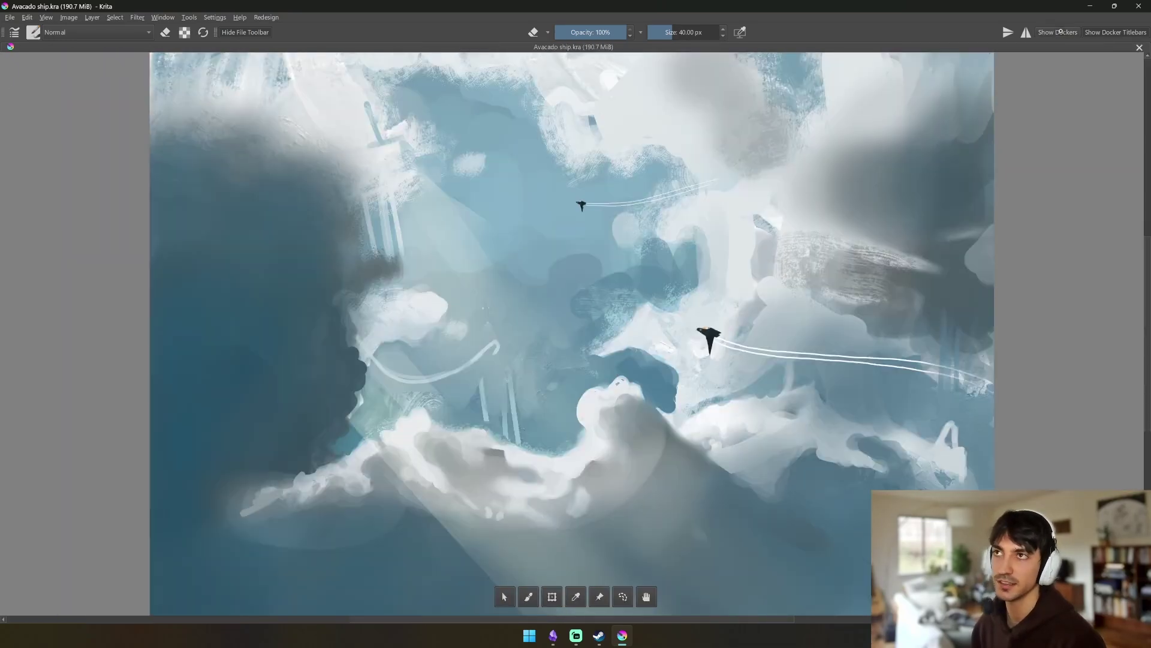
{"action": "left_click", "coordinate": [1059, 32]}
Keep toggling Show Dockers, ending with the dockers back beside the canvas.
{"action": "left_click", "coordinate": [1059, 32]}
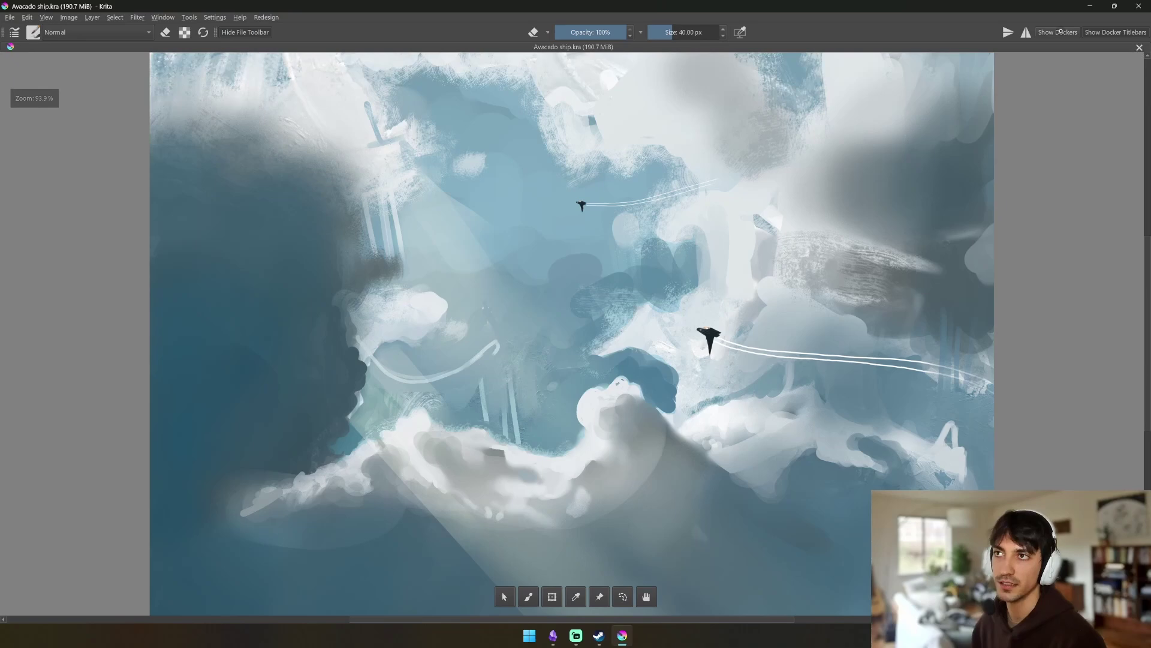
{"action": "left_click", "coordinate": [1060, 31]}
{"action": "left_click", "coordinate": [1059, 32]}
{"action": "left_click", "coordinate": [1059, 32]}
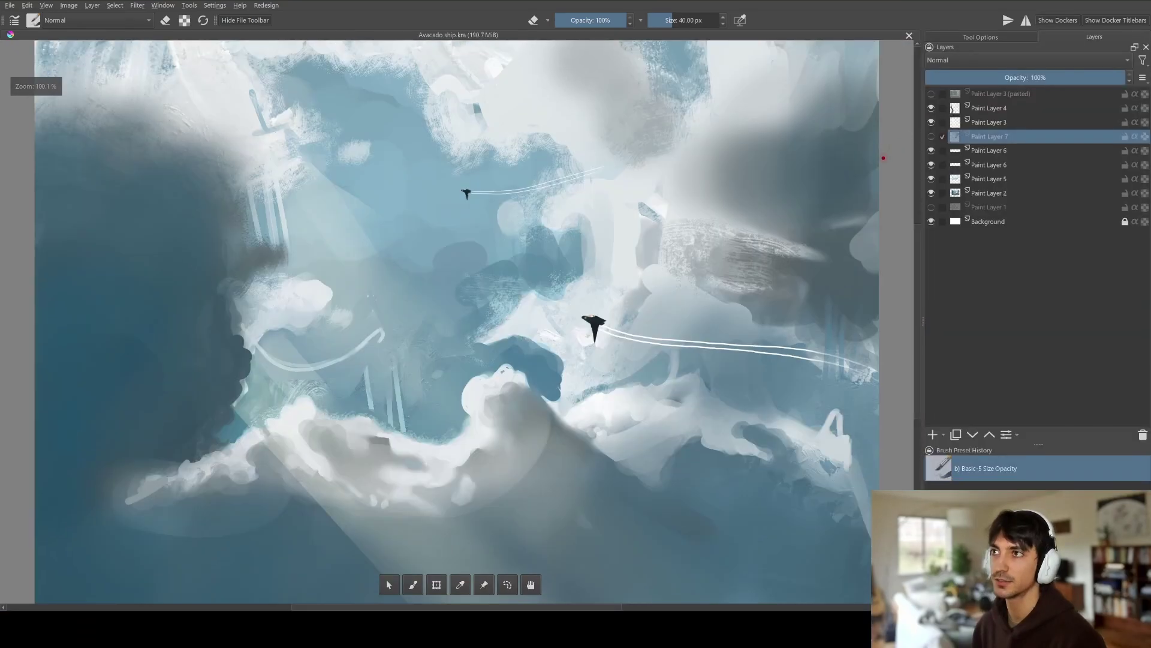
{"action": "left_click", "coordinate": [1059, 32]}
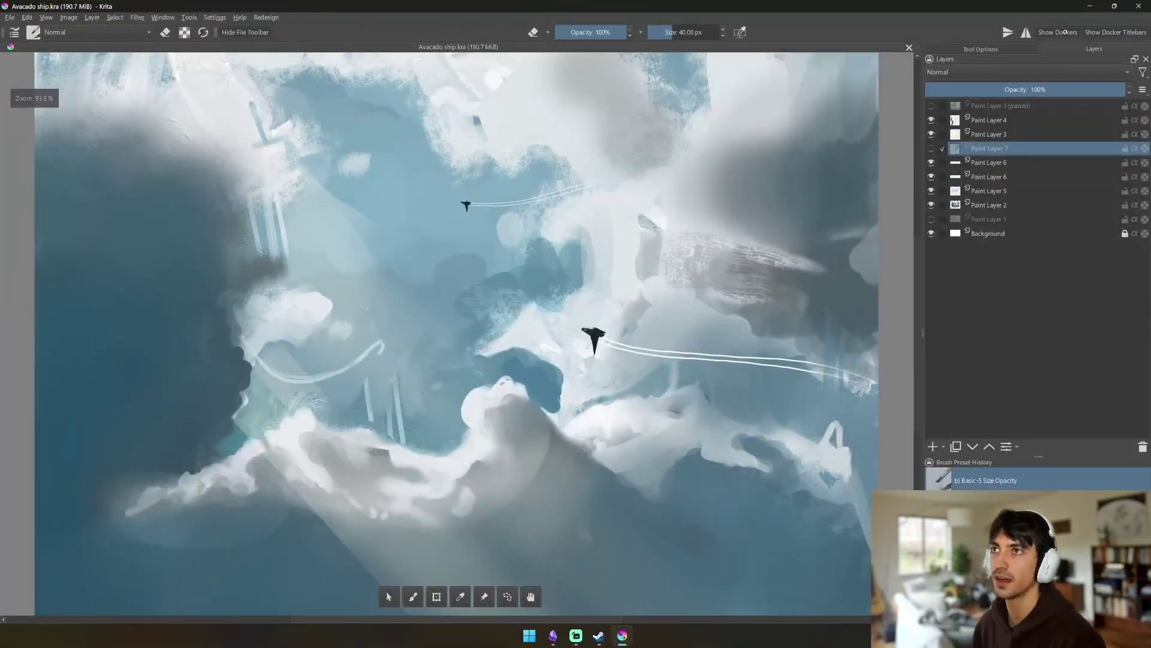
{"action": "left_click", "coordinate": [1058, 32]}
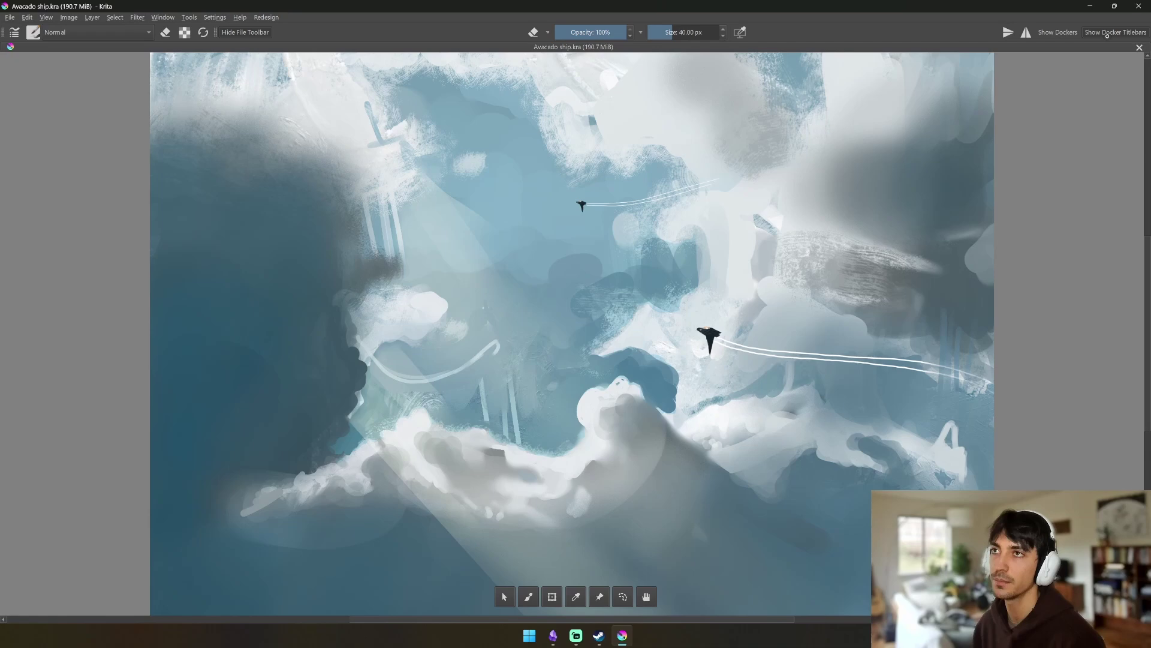
{"action": "left_click", "coordinate": [1057, 32]}
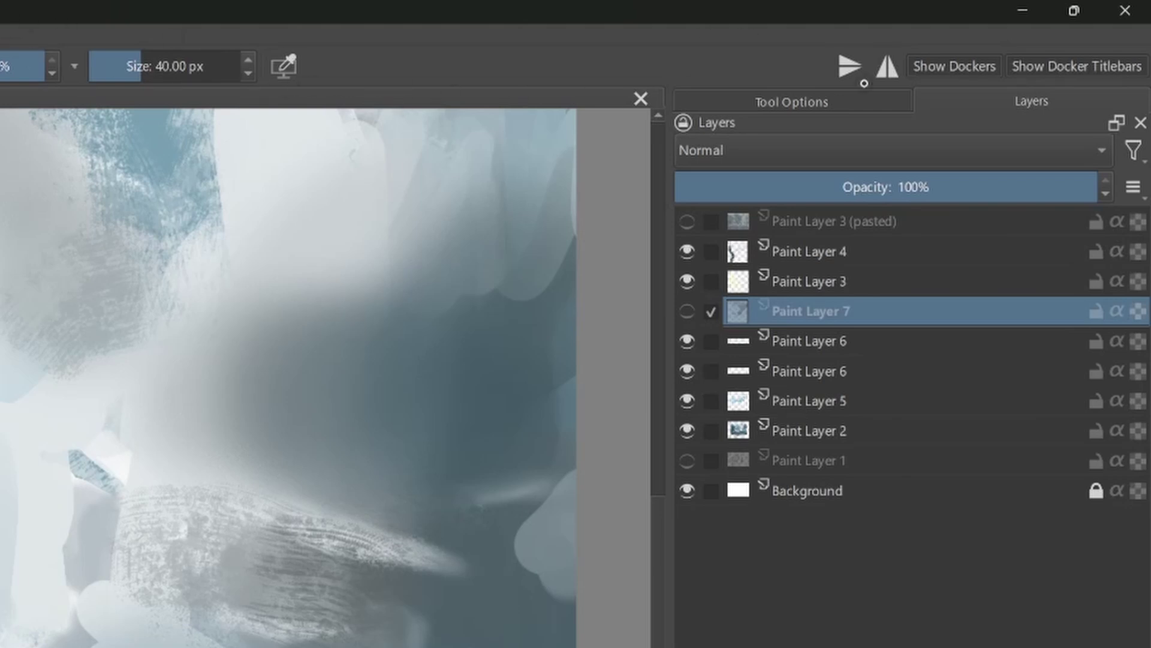
Toggle Show Docker Titlebars off and on, ending with the titlebars restored.
{"action": "left_click", "coordinate": [1072, 66]}
{"action": "left_click", "coordinate": [1072, 66]}
{"action": "left_click", "coordinate": [1087, 66]}
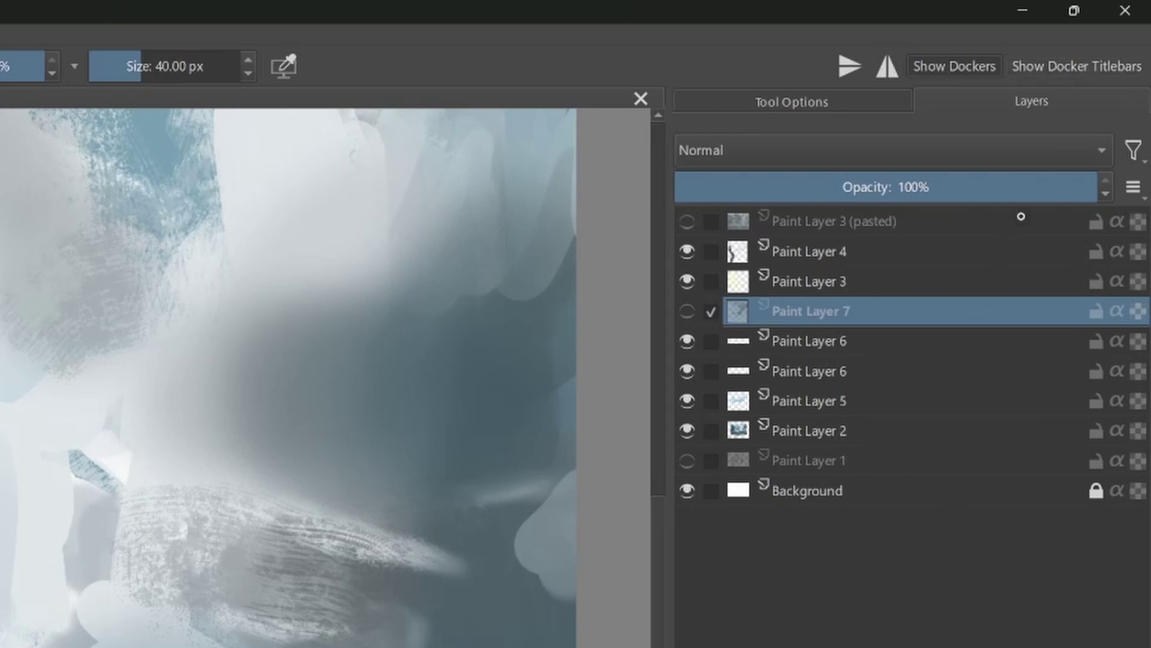
{"action": "left_click", "coordinate": [1076, 66]}
{"action": "left_click", "coordinate": [215, 17]}
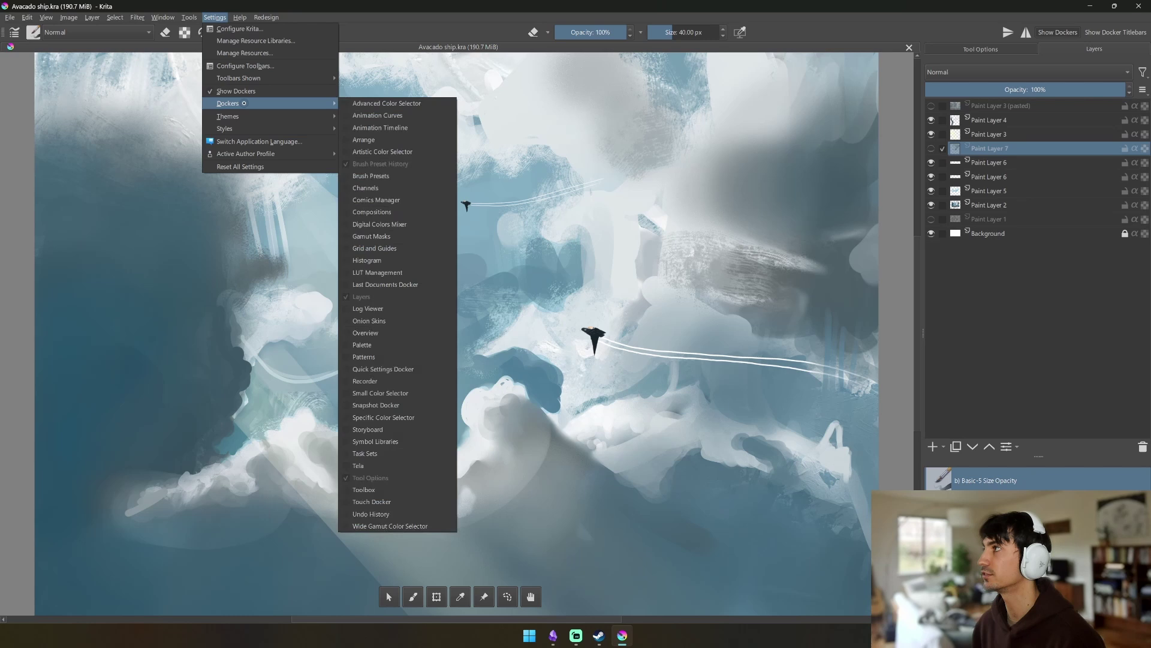
Remove the Show Docker Titlebars action from the BrushesAndStuff toolbar and apply.
{"action": "left_click", "coordinate": [246, 67]}
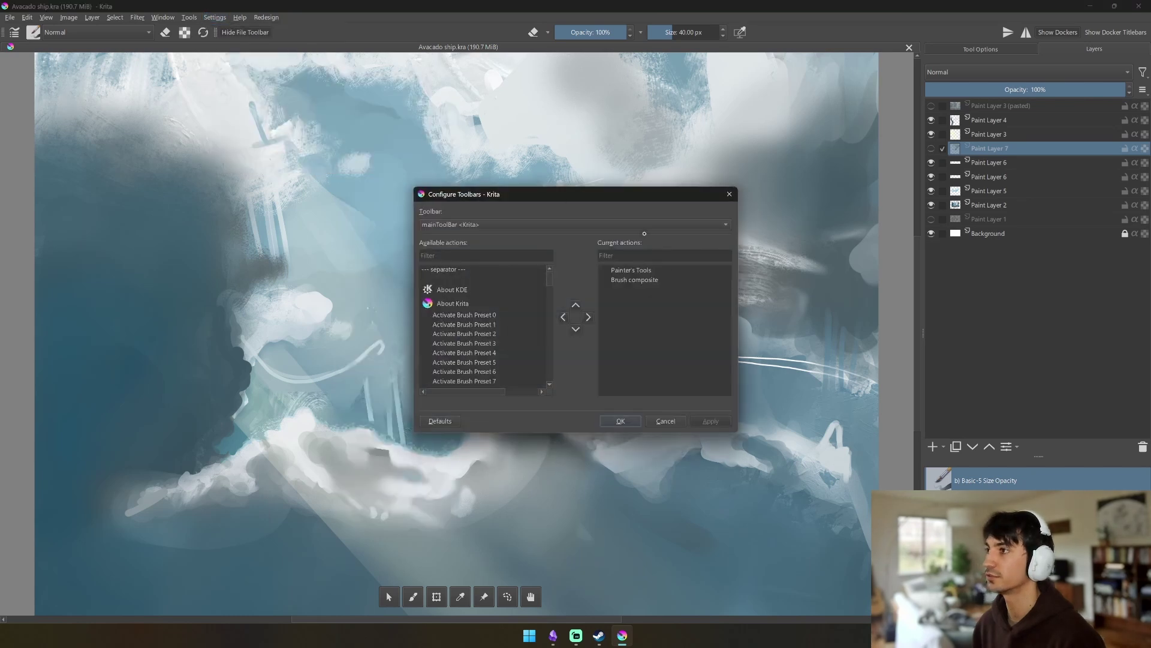
{"action": "left_click", "coordinate": [492, 225]}
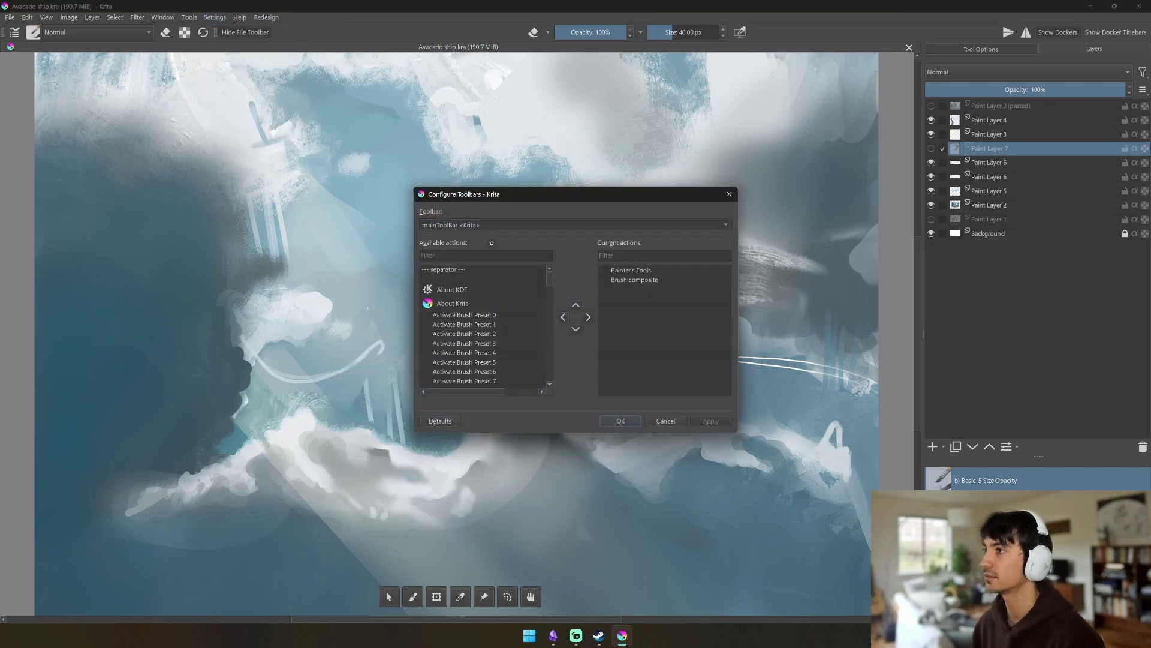
{"action": "left_click", "coordinate": [624, 383]}
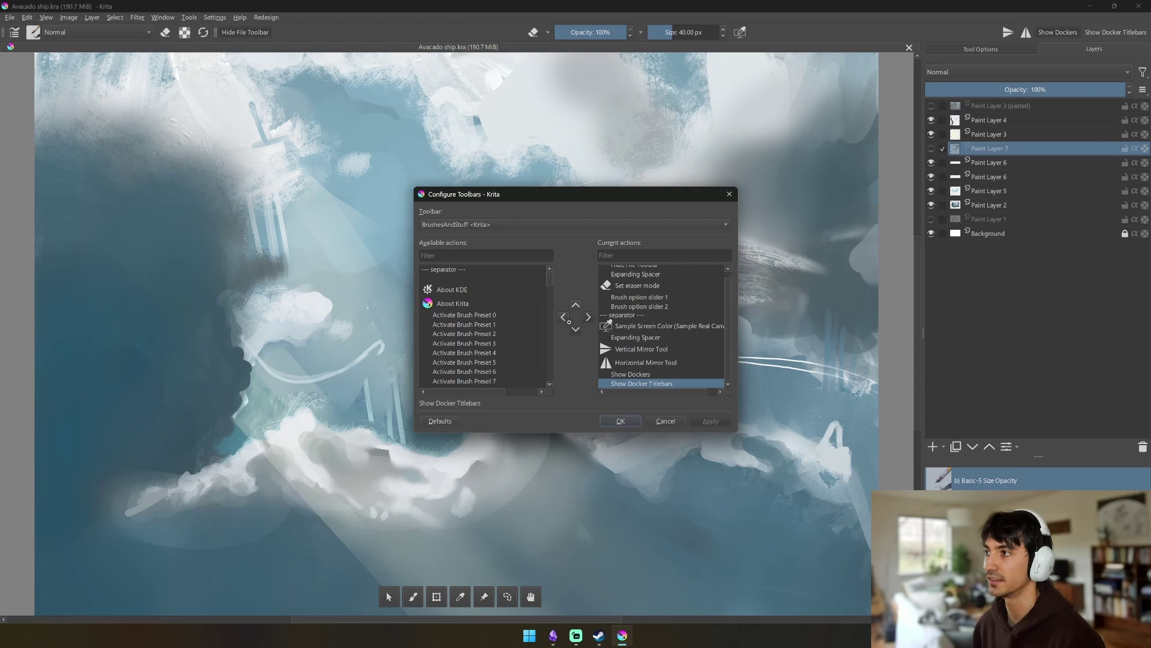
{"action": "left_click", "coordinate": [563, 317]}
{"action": "left_click", "coordinate": [711, 421]}
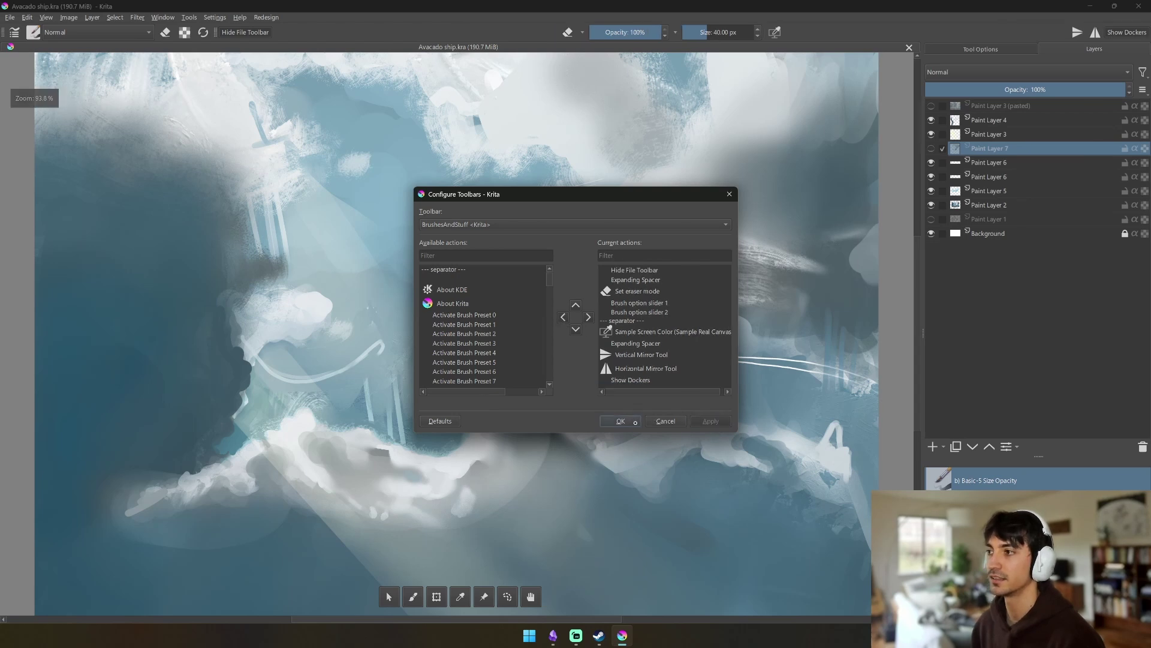
{"action": "left_click", "coordinate": [621, 421]}
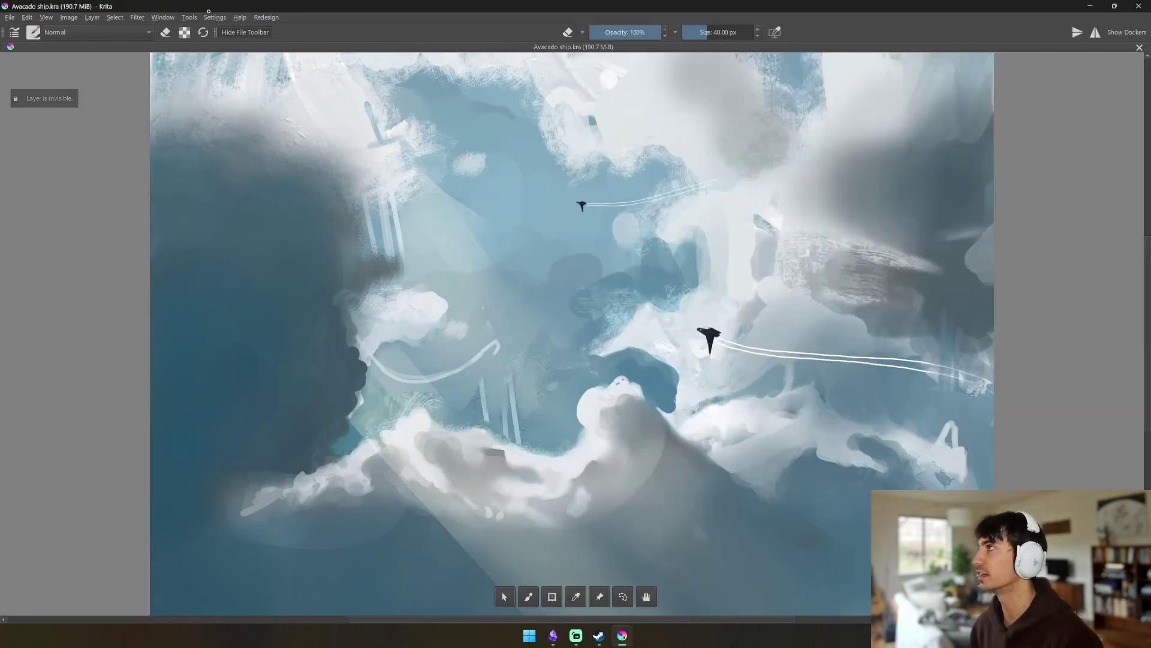
In General > Window, choose Subwindows document mode and a #121212 window background.
{"action": "left_click", "coordinate": [213, 17]}
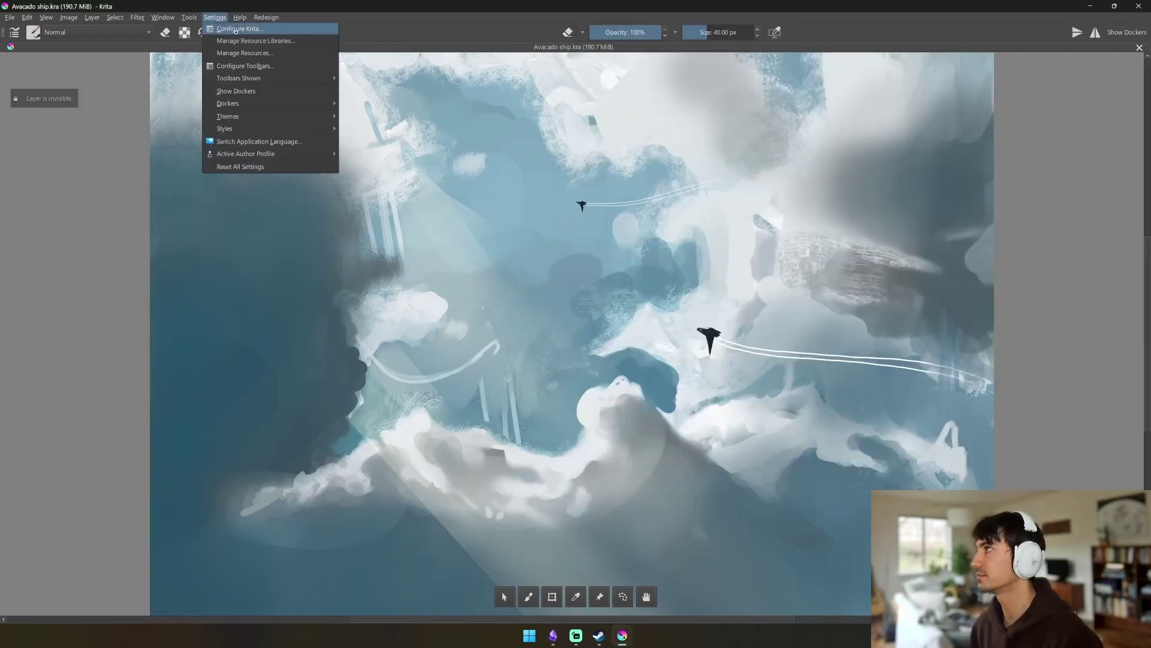
{"action": "left_click", "coordinate": [250, 29]}
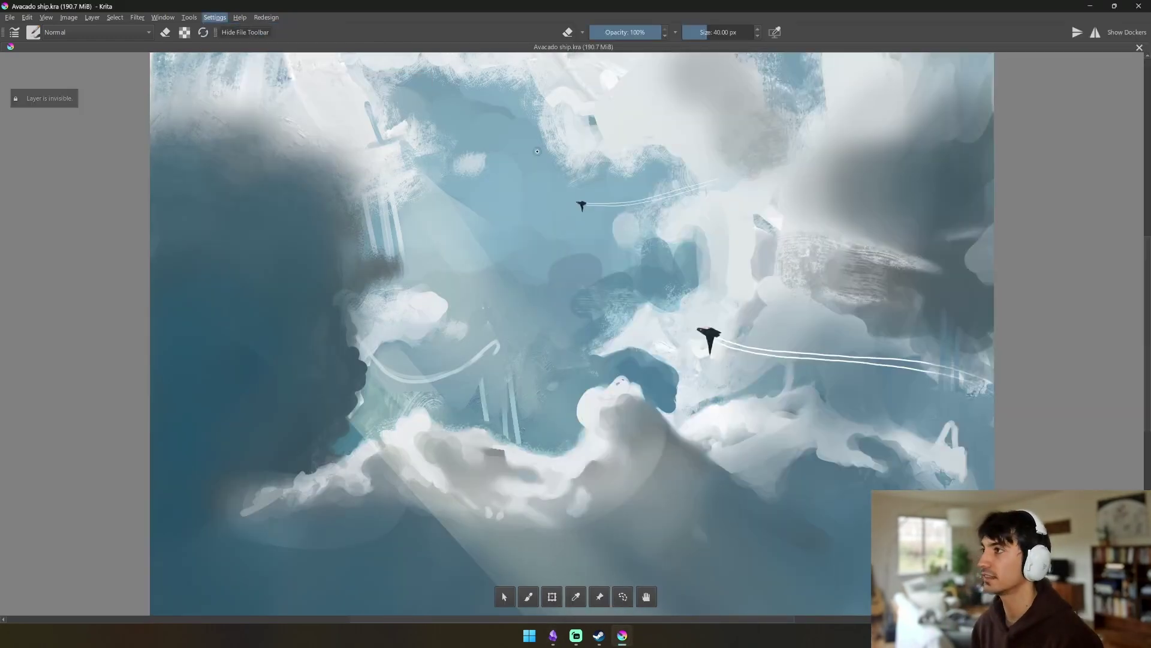
{"action": "left_click", "coordinate": [500, 176]}
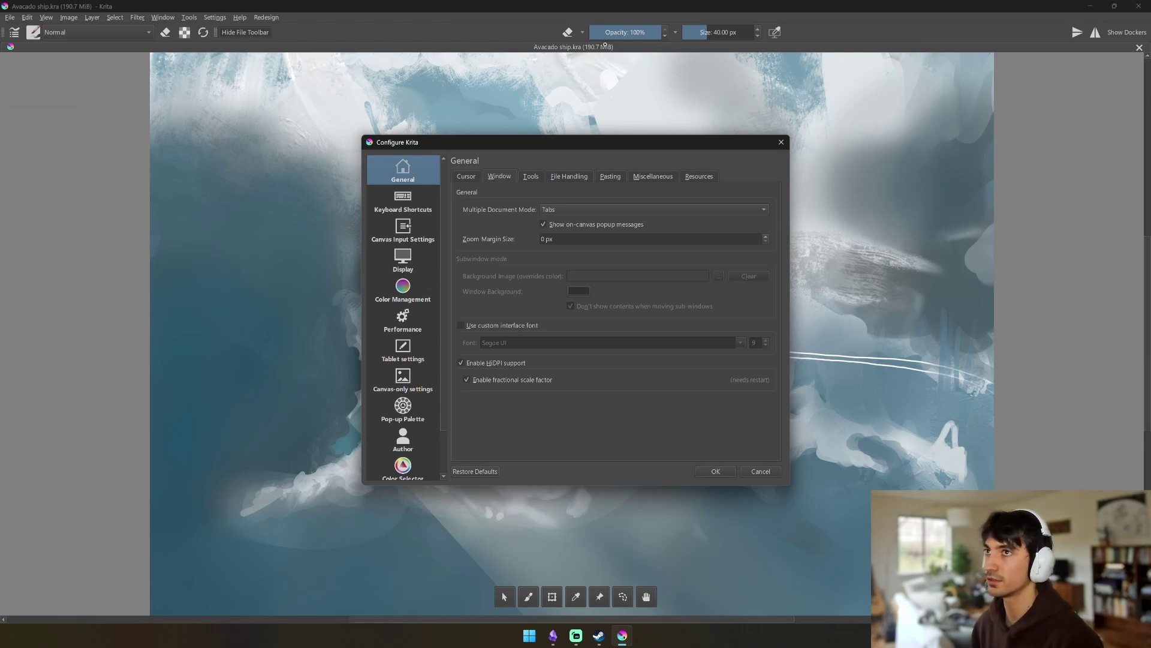
{"action": "left_click", "coordinate": [564, 209]}
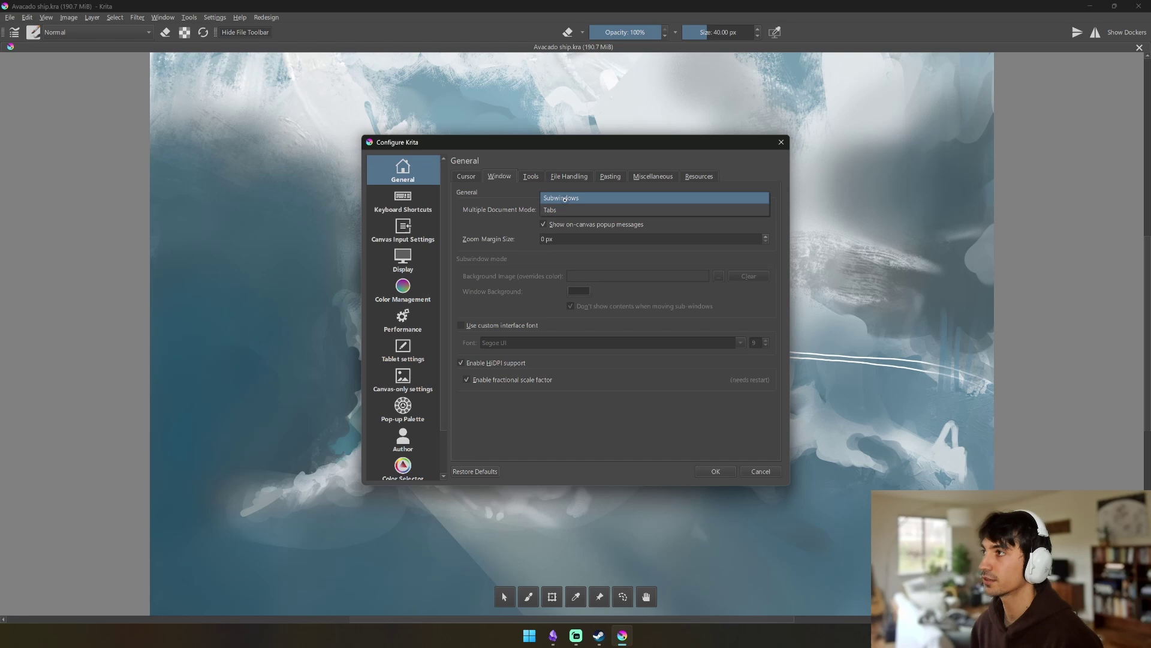
{"action": "left_click", "coordinate": [565, 199]}
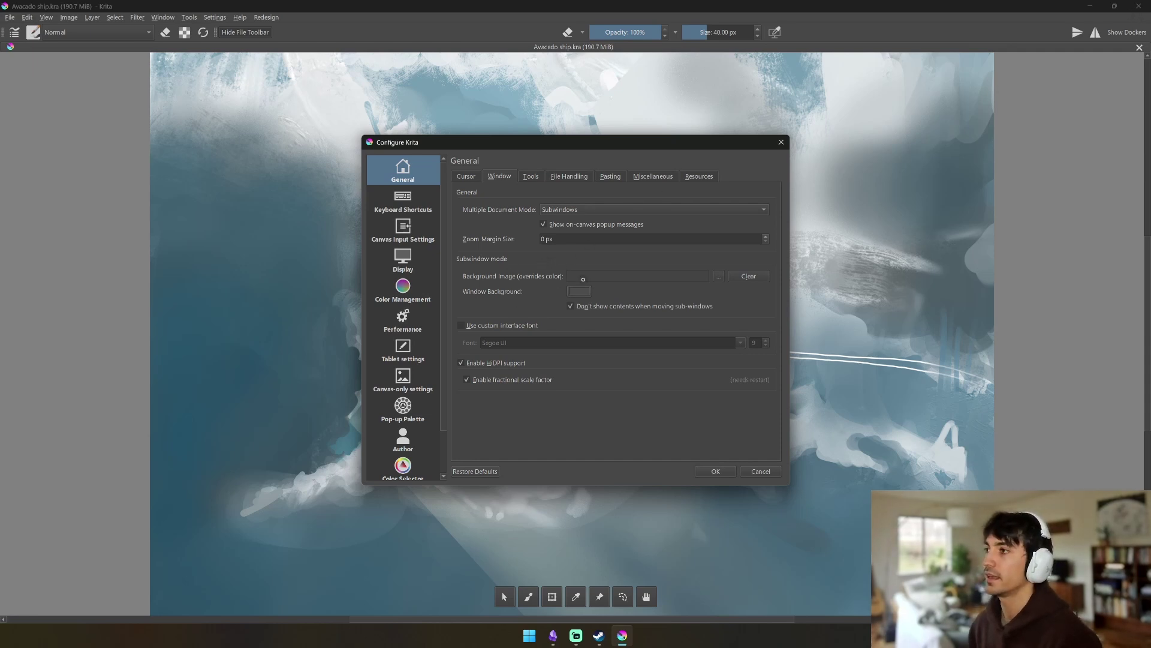
{"action": "left_click", "coordinate": [580, 292]}
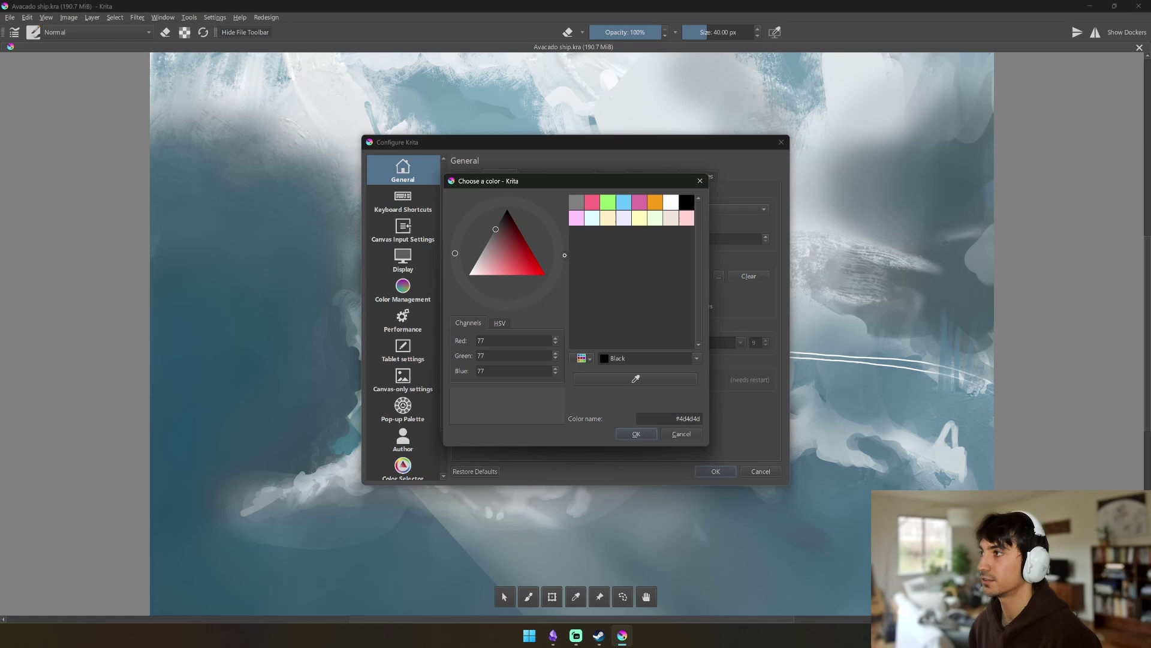
{"action": "left_click_drag", "start_coordinate": [502, 221], "coordinate": [499, 214]}
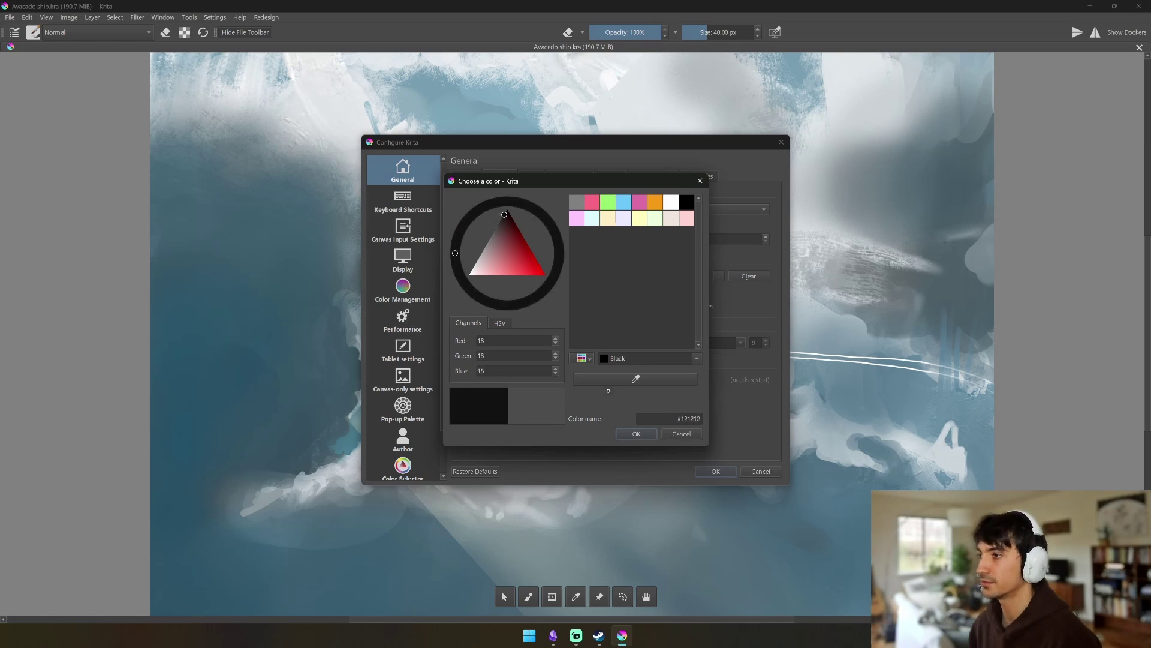
{"action": "left_click", "coordinate": [635, 434]}
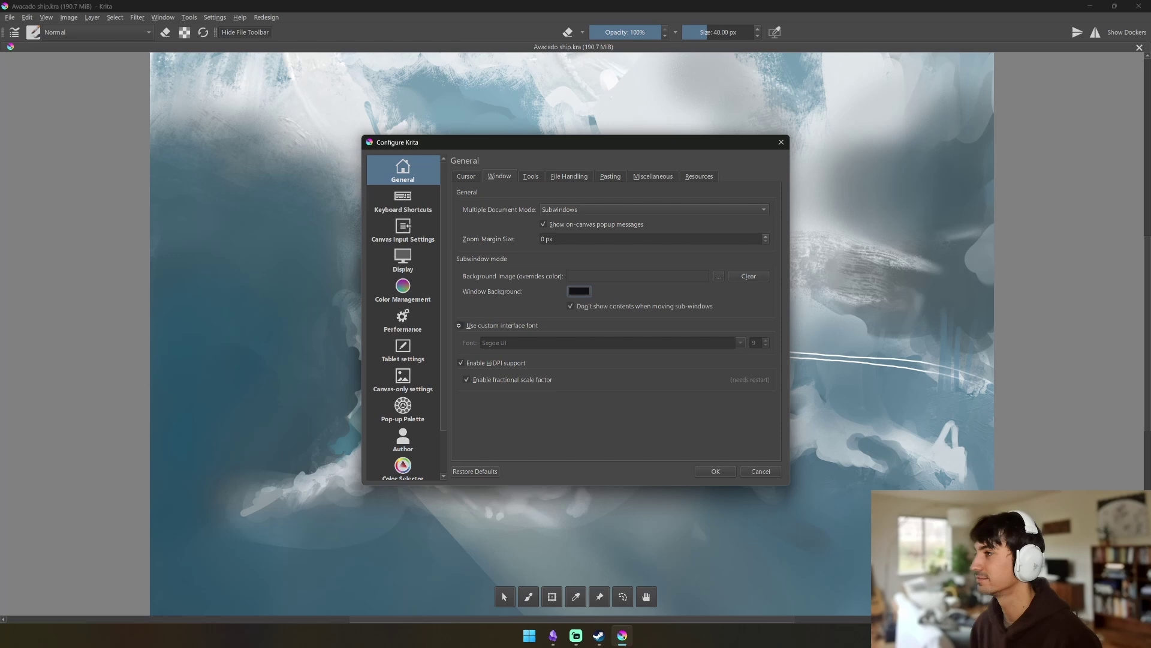
Enable the custom interface font and type 'Seg' to choose a Segoe font.
{"action": "left_click", "coordinate": [459, 325]}
{"action": "left_click", "coordinate": [529, 342]}
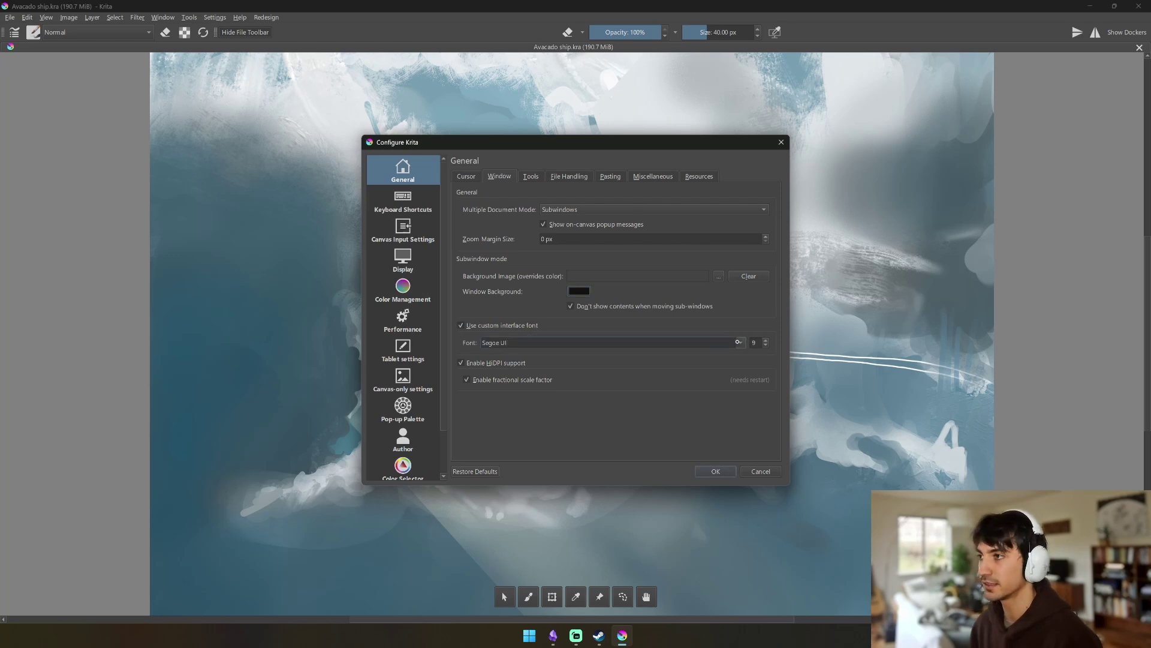
{"action": "left_click", "coordinate": [738, 342]}
{"action": "left_click", "coordinate": [545, 342]}
{"action": "key", "text": "ctrl+a"}
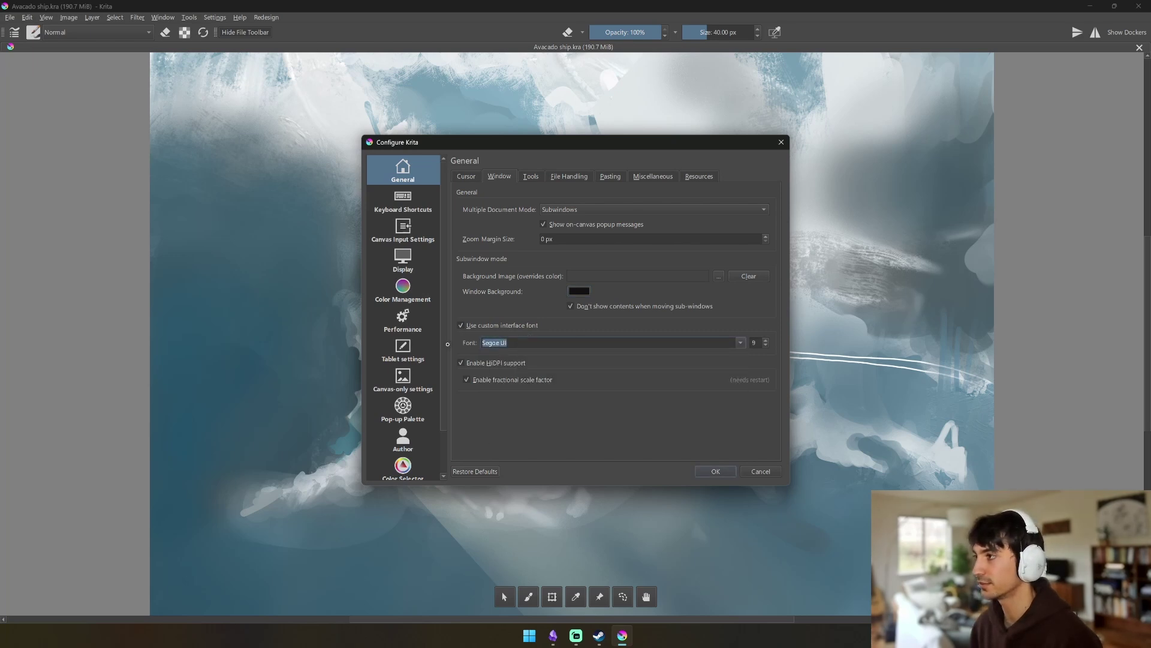
{"action": "type", "text": "Seg"}
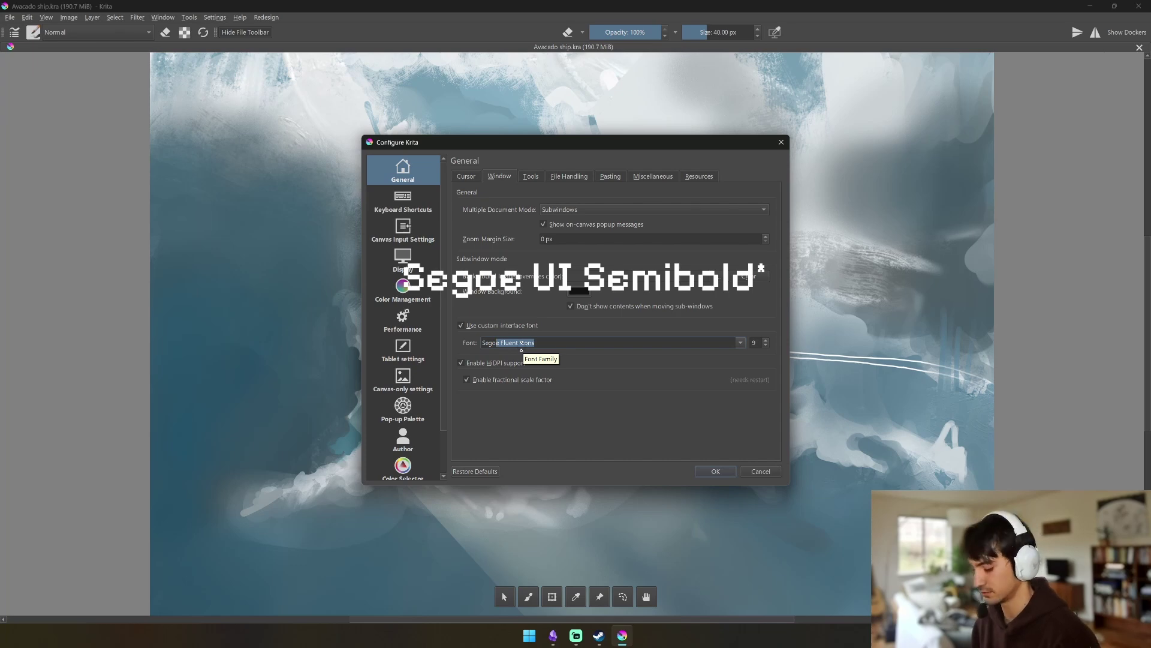
Apply the settings, then move and maximize the document subwindow before shrinking it again.
{"action": "left_click", "coordinate": [715, 470]}
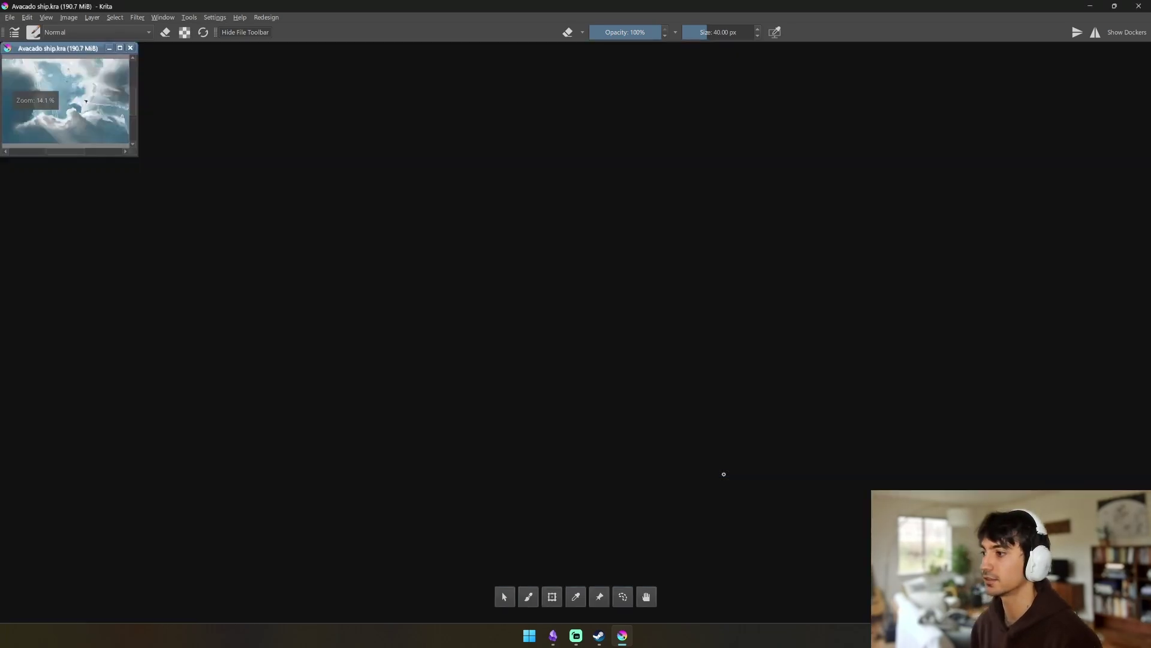
{"action": "left_click_drag", "start_coordinate": [73, 48], "coordinate": [610, 265]}
{"action": "left_click", "coordinate": [658, 265]}
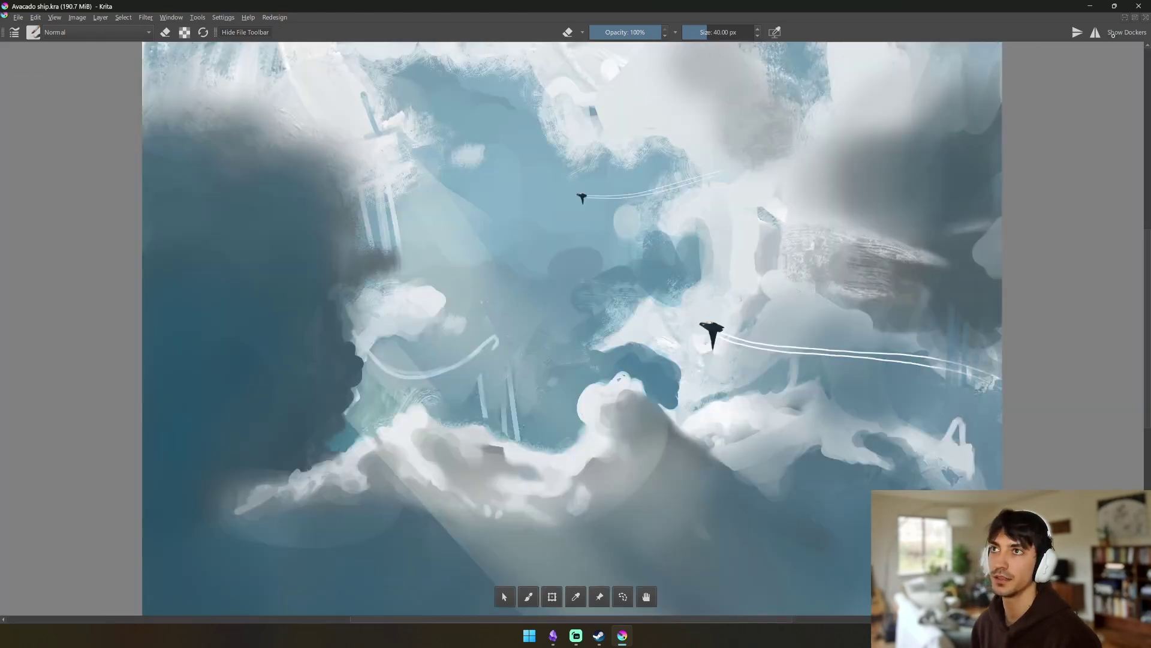
{"action": "left_click", "coordinate": [1135, 16]}
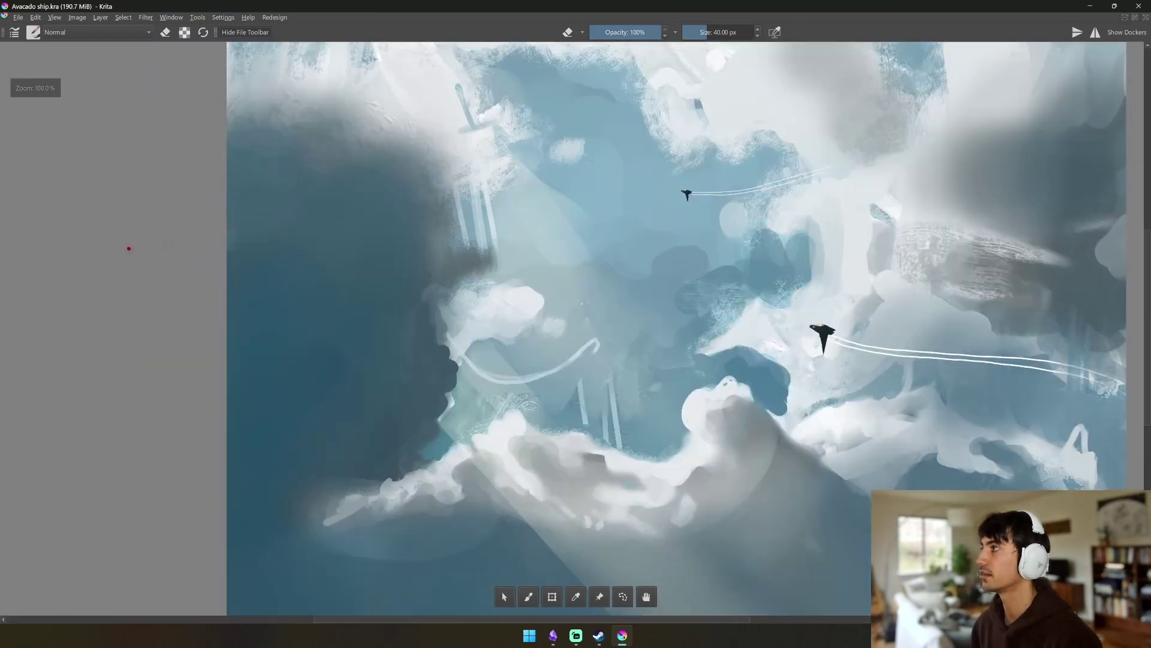
Dismiss the pop-up palette and reopen Configure Krita.
{"action": "right_click", "coordinate": [129, 249]}
{"action": "left_click", "coordinate": [118, 412]}
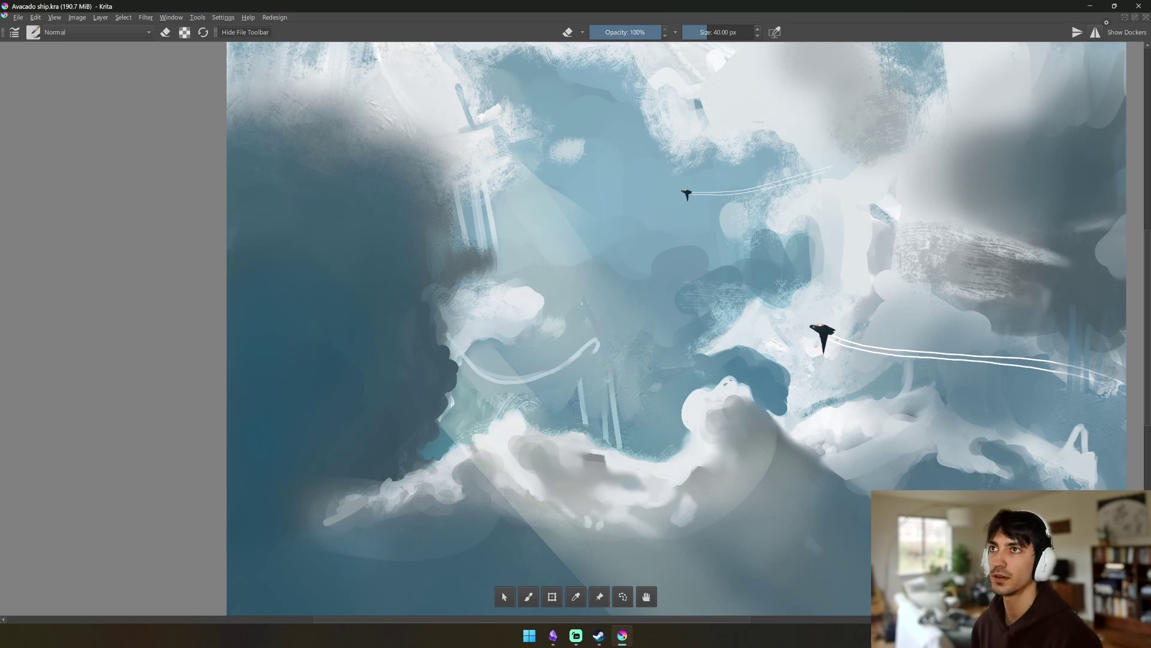
{"action": "left_click", "coordinate": [223, 17]}
{"action": "left_click", "coordinate": [258, 169]}
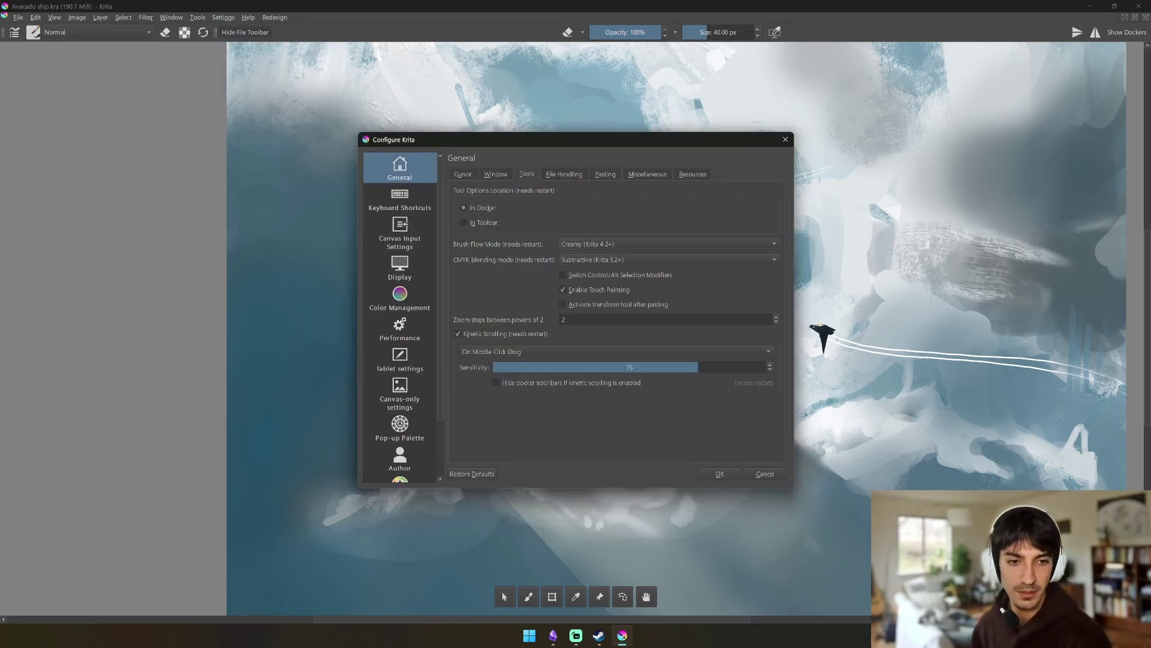
Set the Display canvas border colour to near-black #141414.
{"action": "left_click", "coordinate": [400, 267]}
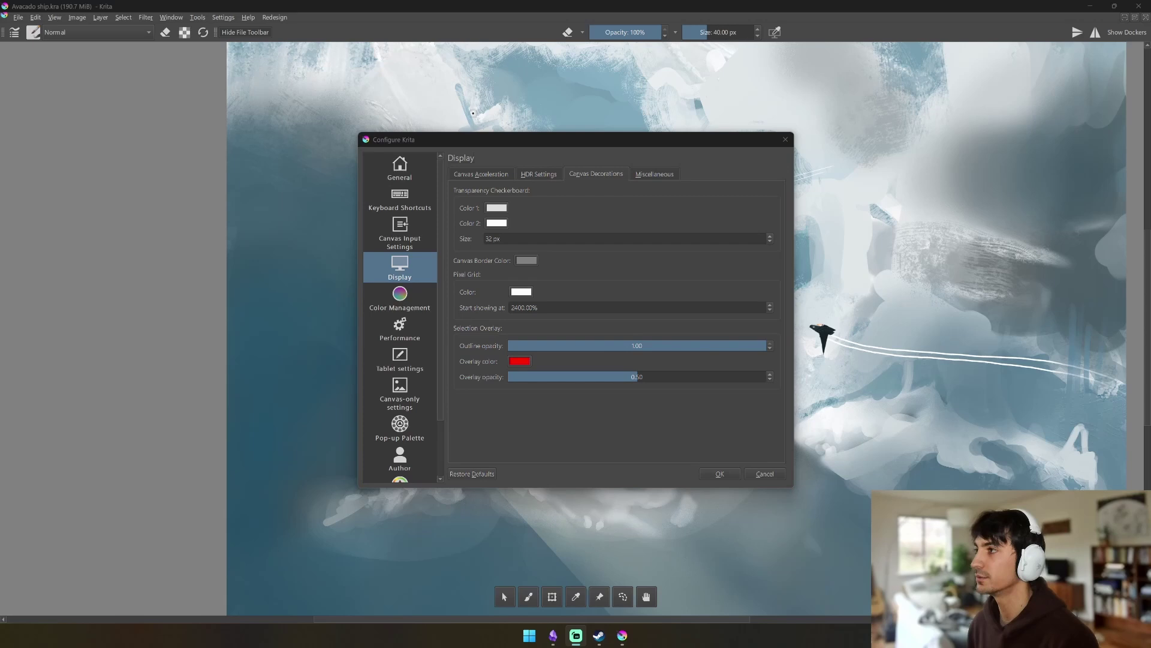
{"action": "left_click", "coordinate": [526, 262]}
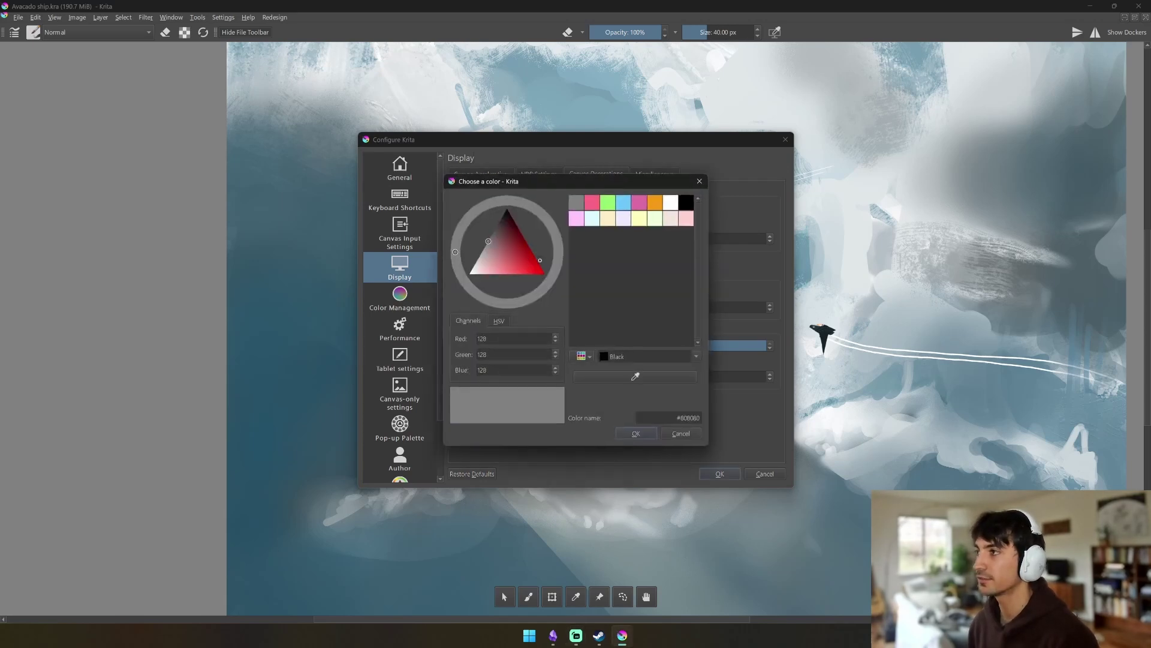
{"action": "left_click", "coordinate": [495, 216]}
{"action": "left_click_drag", "start_coordinate": [496, 216], "coordinate": [496, 213]}
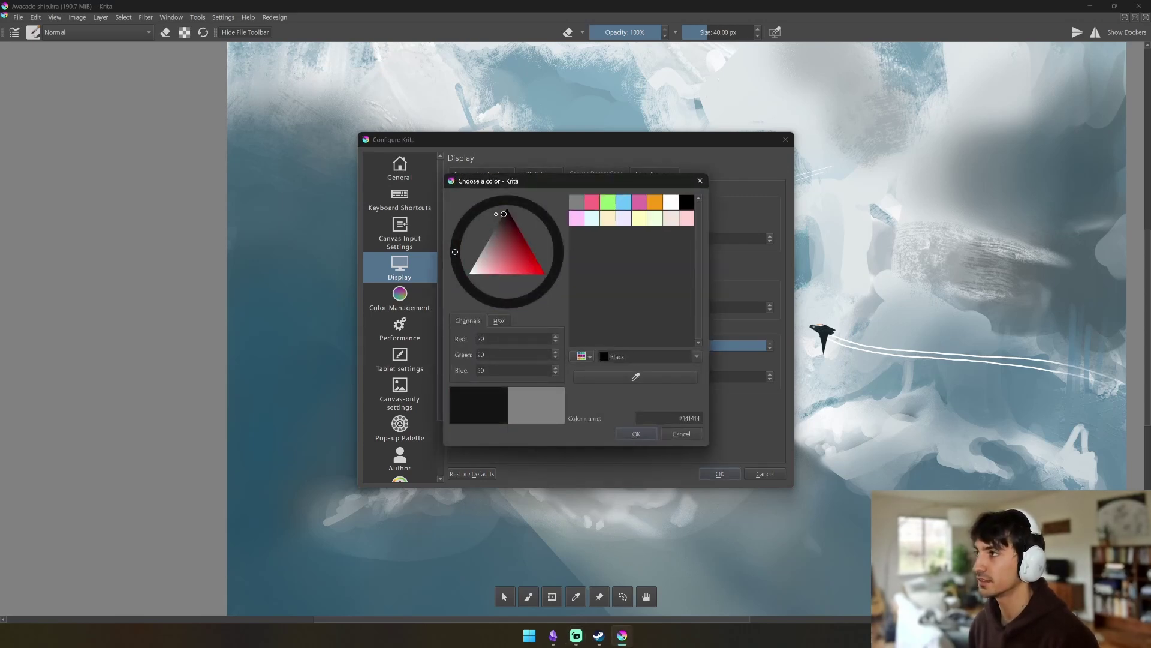
{"action": "left_click", "coordinate": [636, 434]}
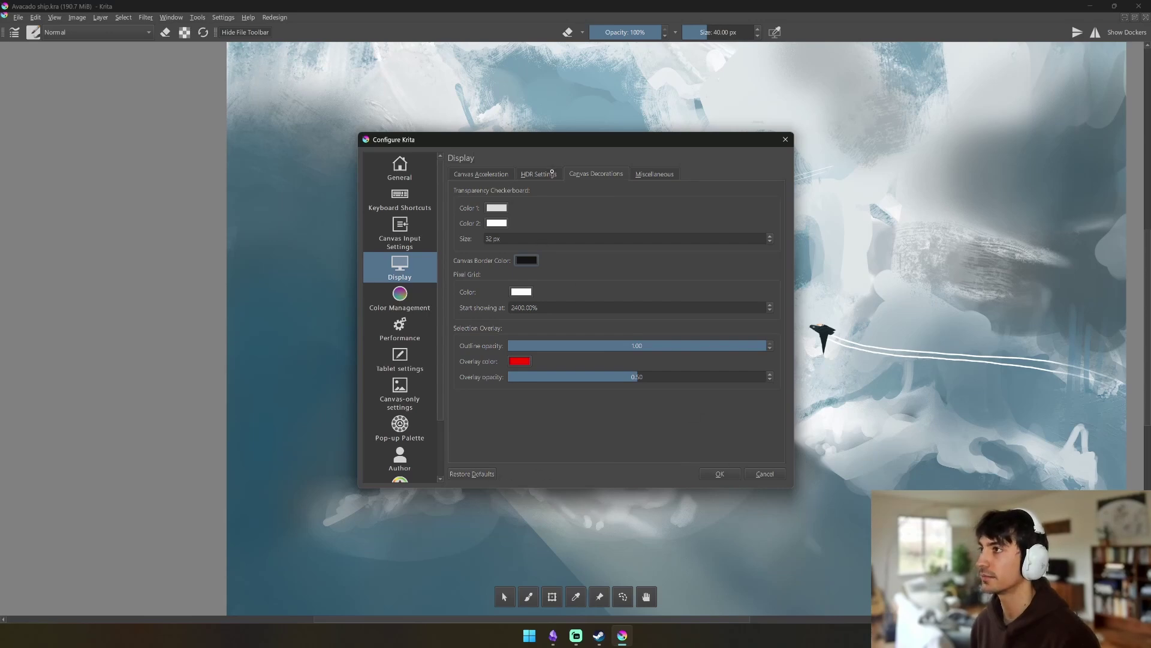
Review the Miscellaneous and Canvas Acceleration display options, then apply the Display settings.
{"action": "left_click", "coordinate": [655, 173]}
{"action": "left_click", "coordinate": [479, 176]}
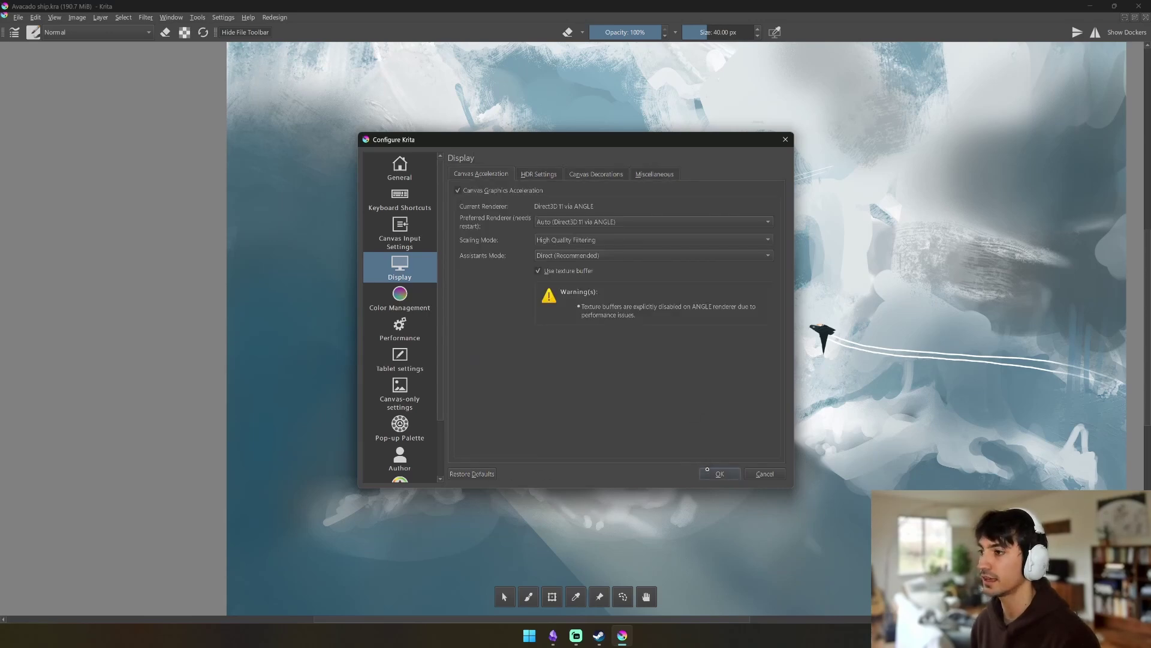
{"action": "left_click", "coordinate": [719, 473]}
{"action": "scroll", "coordinate": [208, 284], "scroll_direction": "down", "scroll_amount": 1}
{"action": "scroll", "coordinate": [208, 284], "scroll_direction": "up", "scroll_amount": 1}
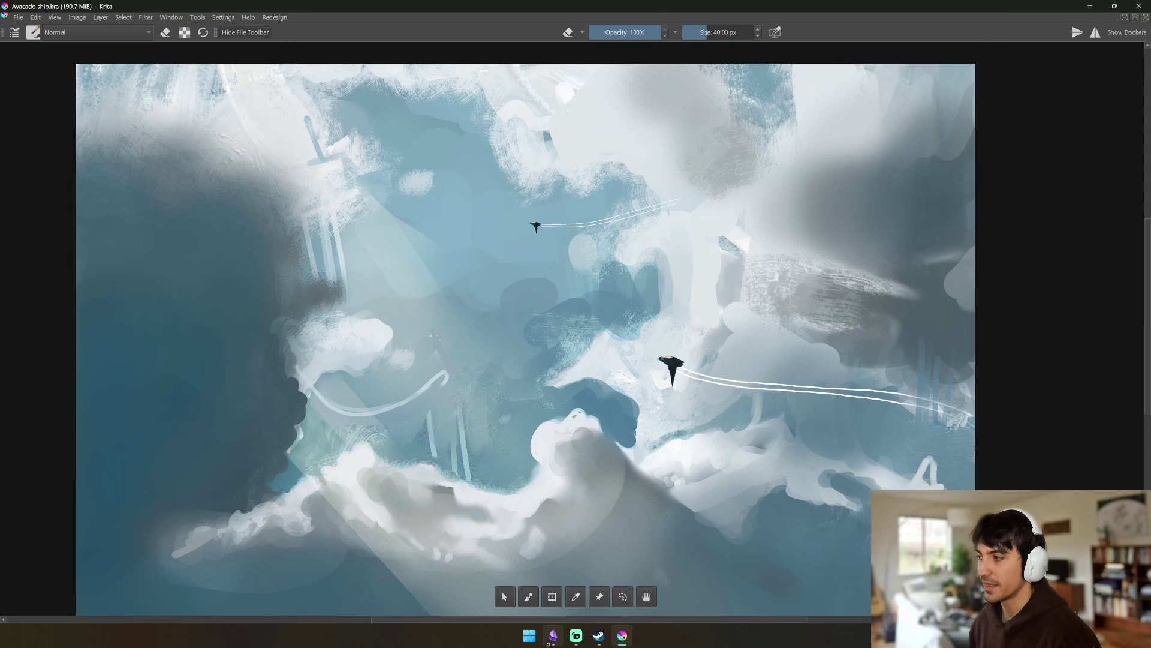
Resize the document subwindow back to full, check the notes, and return to Krita's settings.
{"action": "left_click", "coordinate": [1126, 17]}
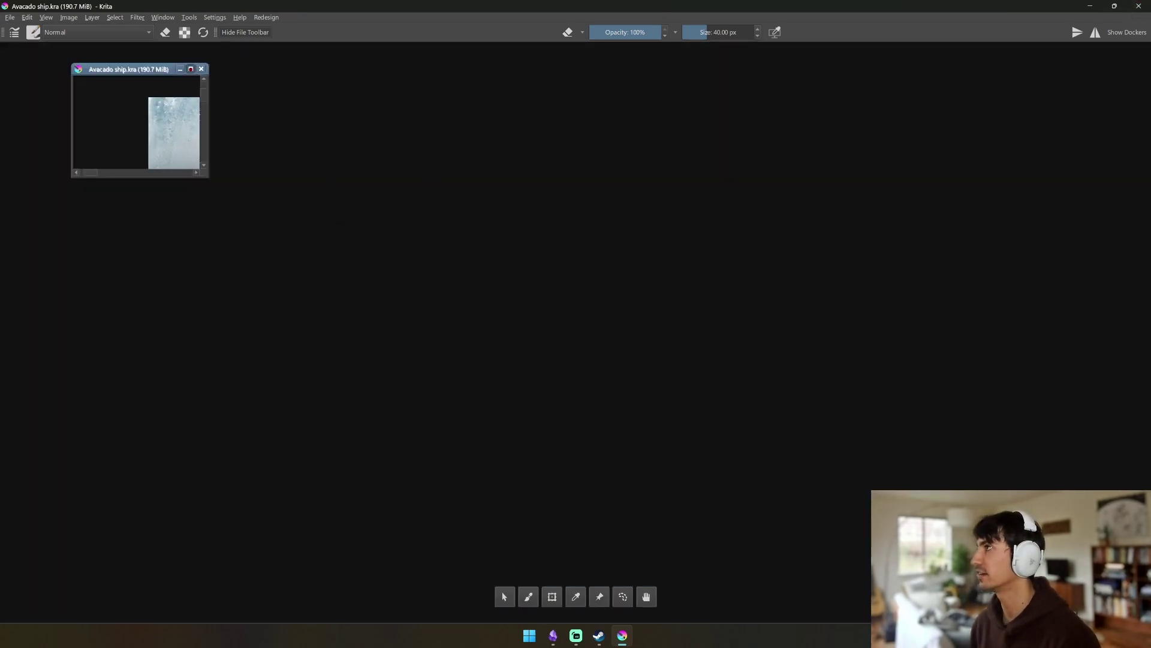
{"action": "left_click", "coordinate": [190, 69]}
{"action": "key", "text": "alt+Tab"}
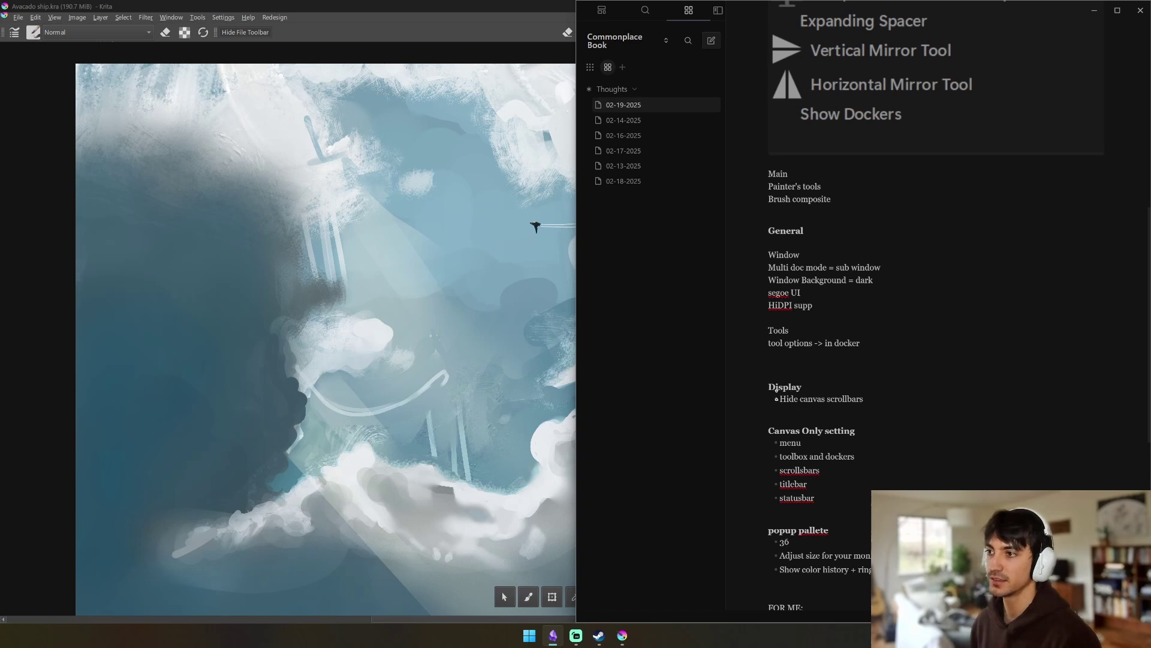
{"action": "left_click", "coordinate": [223, 18]}
{"action": "key", "text": "Escape"}
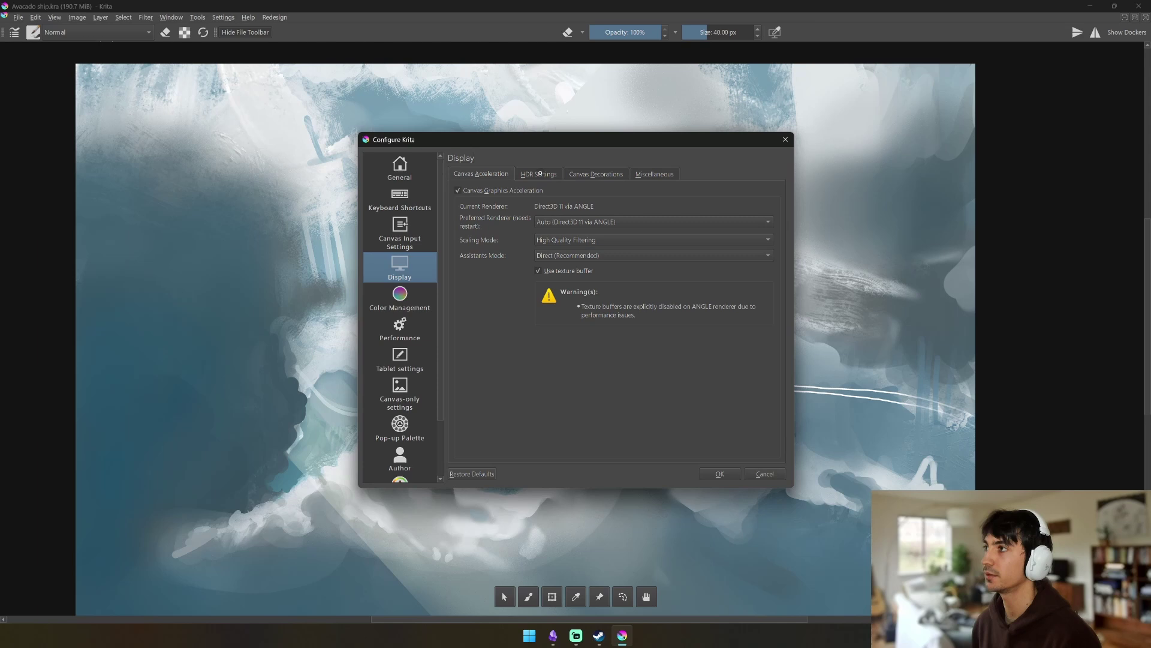
Tick Hide Canvas Scrollbars on the Display Miscellaneous tab, then bring up the notes window.
{"action": "left_click", "coordinate": [540, 173]}
{"action": "left_click", "coordinate": [598, 174]}
{"action": "left_click", "coordinate": [648, 174]}
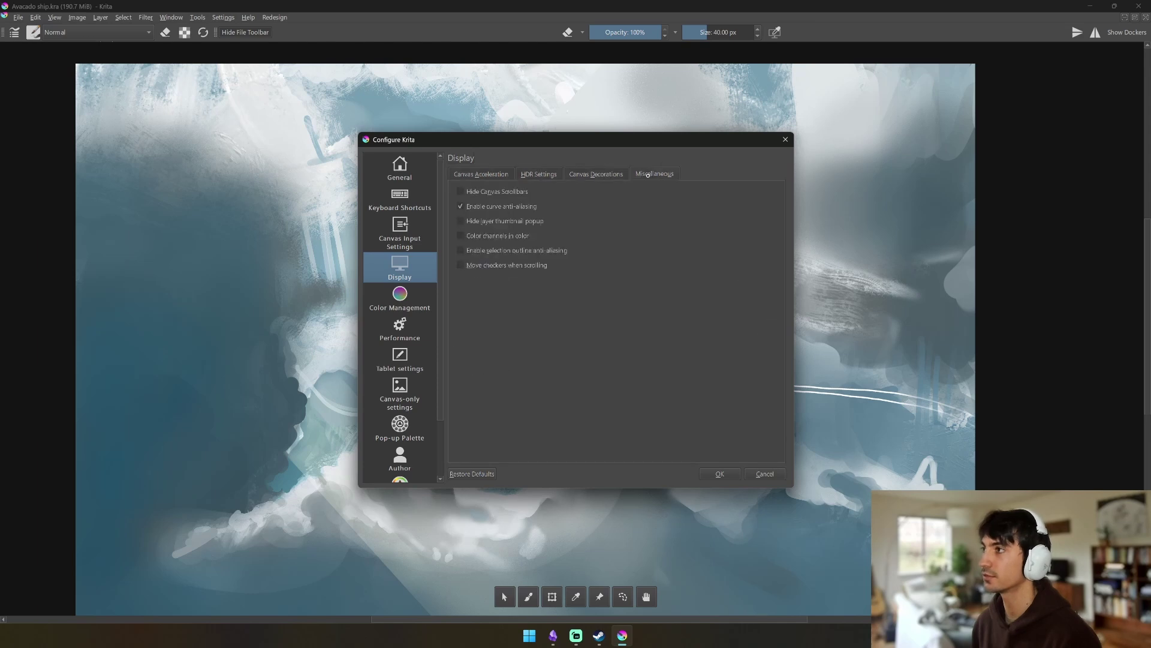
{"action": "left_click", "coordinate": [460, 192]}
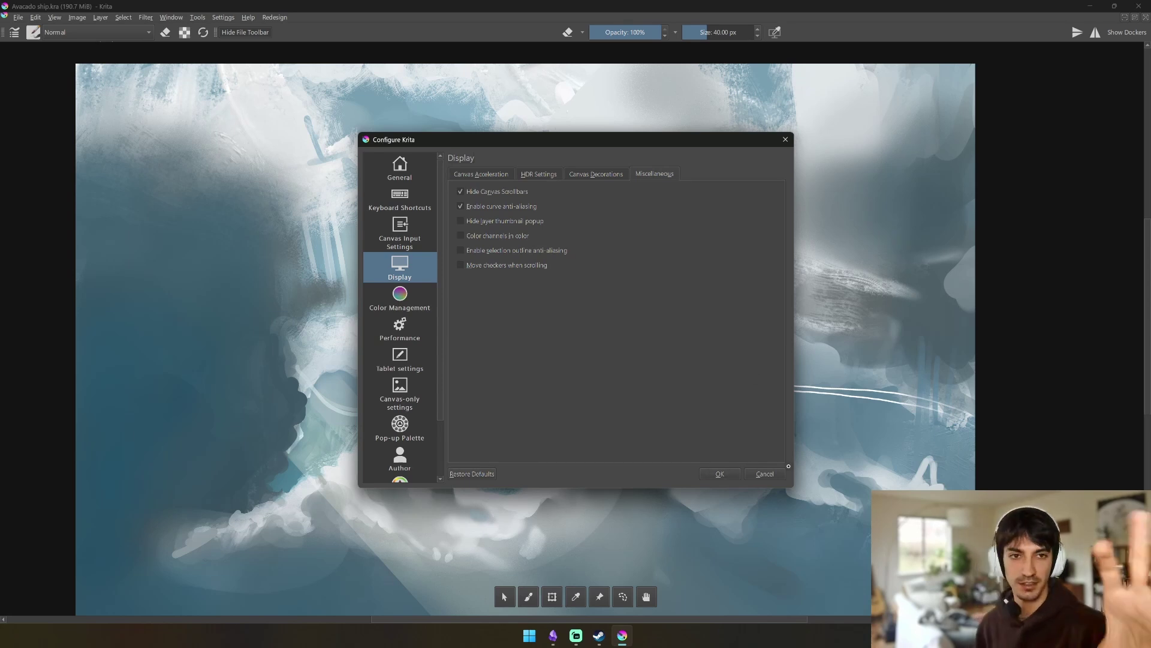
{"action": "key", "text": "alt+Tab"}
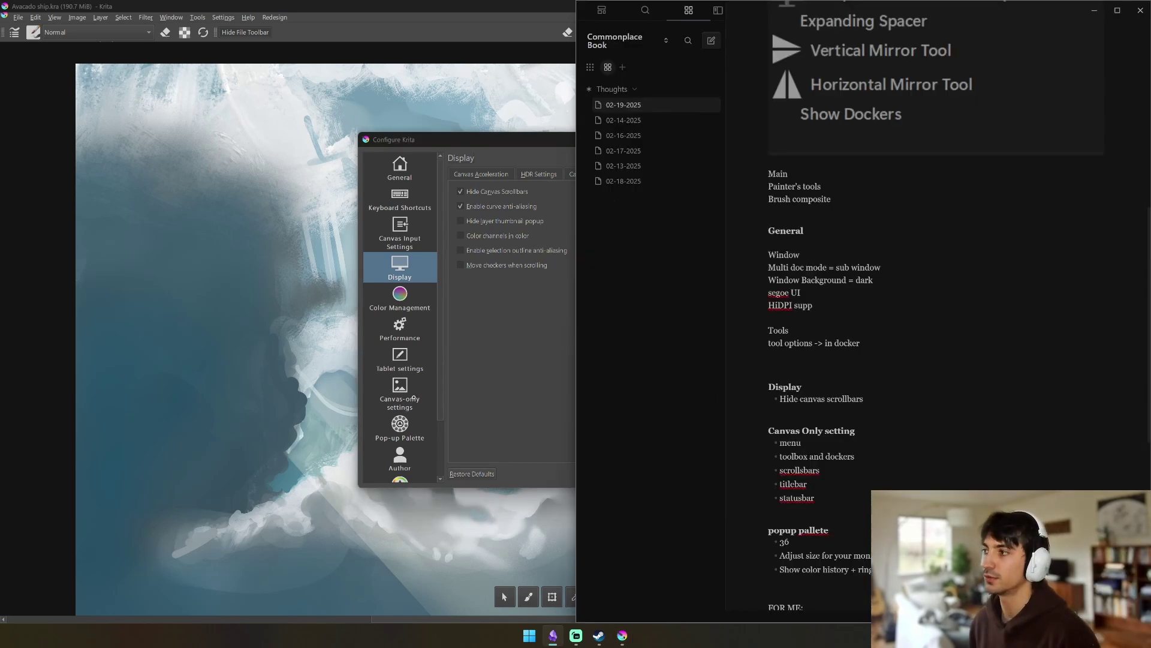
Keep toolbars visible in canvas-only mode, then collapse the file toolbar in canvas-only view.
{"action": "left_click", "coordinate": [400, 396]}
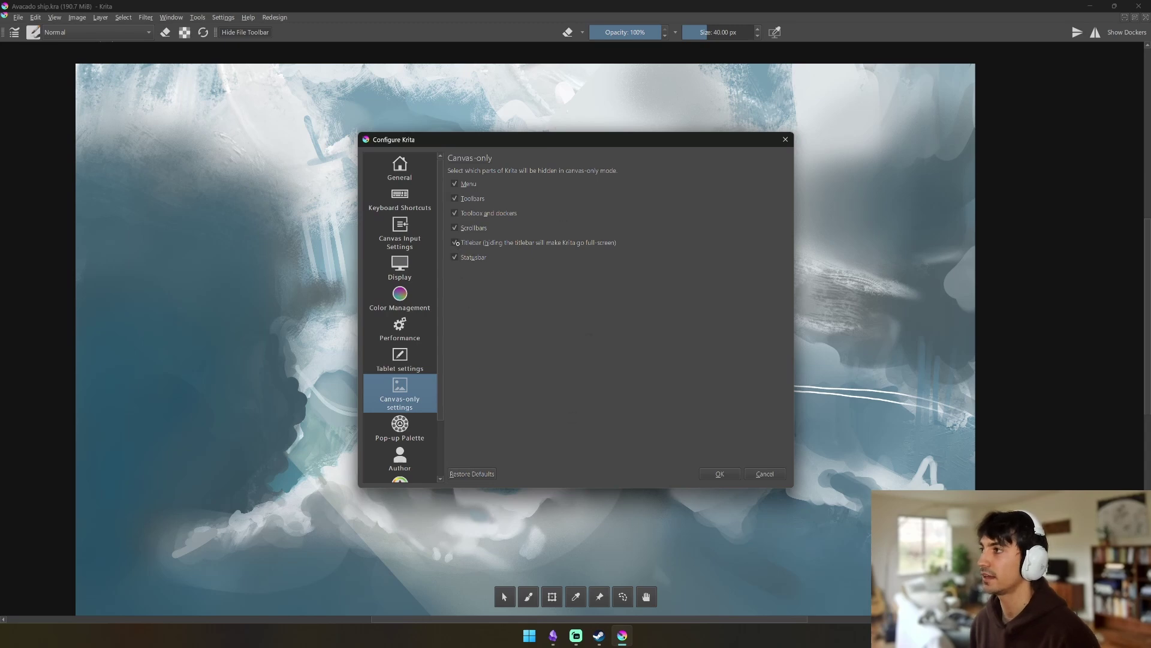
{"action": "left_click", "coordinate": [455, 213]}
{"action": "key", "text": "alt+Tab"}
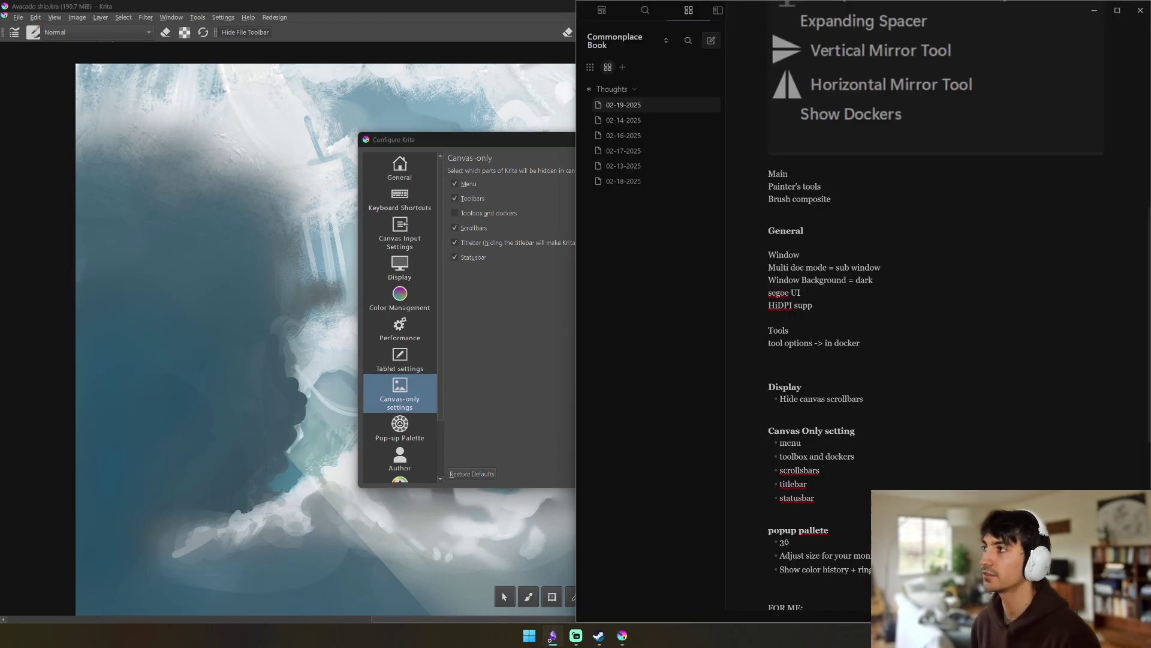
{"action": "key", "text": "alt+Tab"}
{"action": "left_click", "coordinate": [454, 213]}
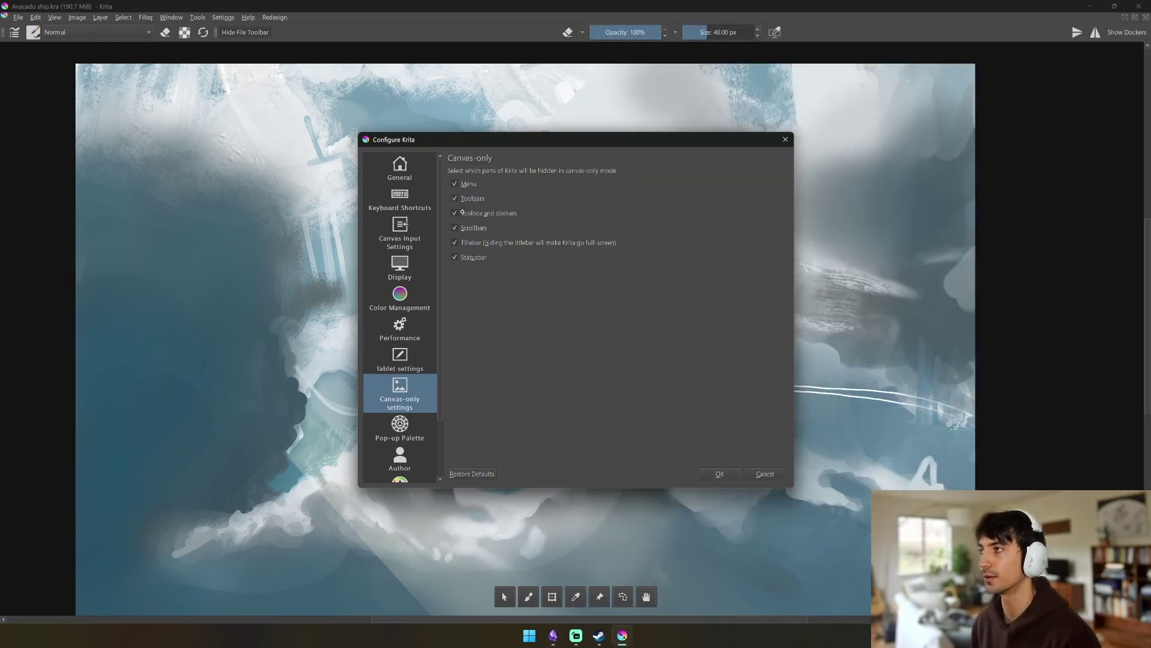
{"action": "left_click", "coordinate": [732, 476]}
{"action": "key", "text": "Tab"}
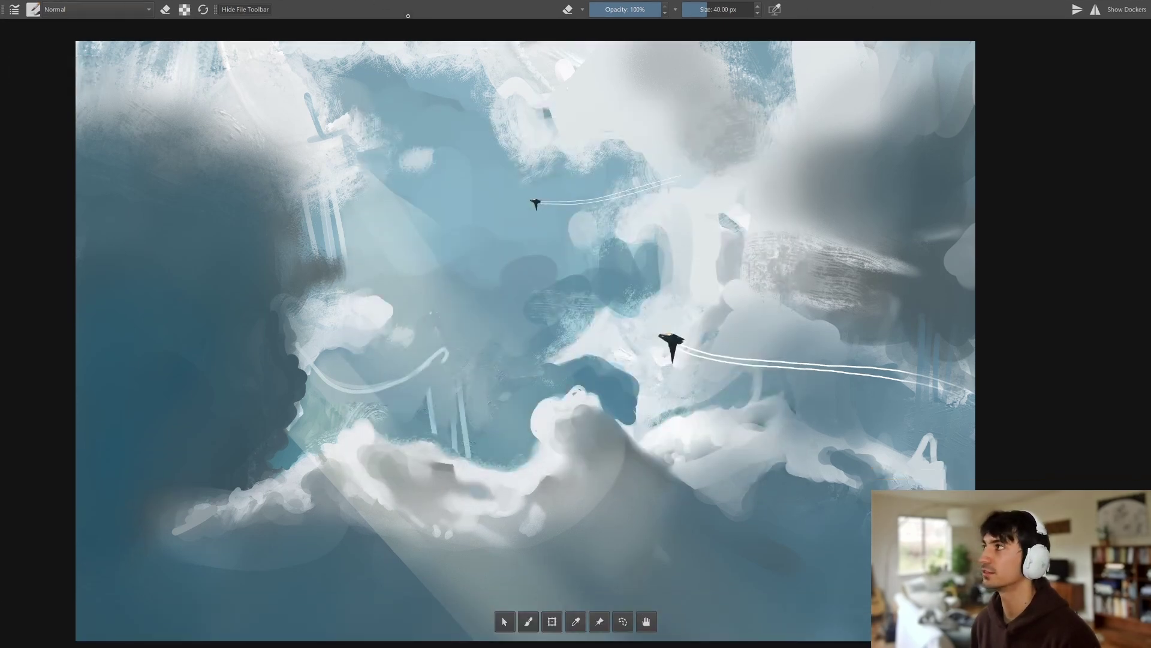
{"action": "left_click", "coordinate": [252, 8]}
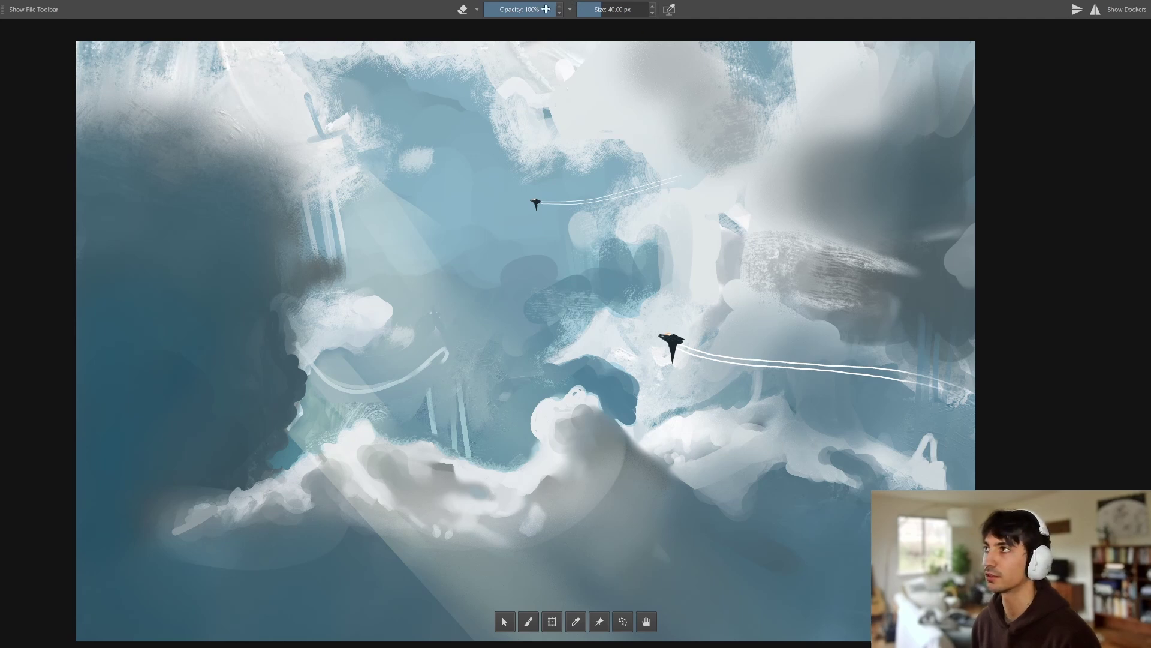
Set the pop-up palette's Maximum Number of Brush Presets to 40.
{"action": "key", "text": "Tab"}
{"action": "left_click", "coordinate": [223, 16]}
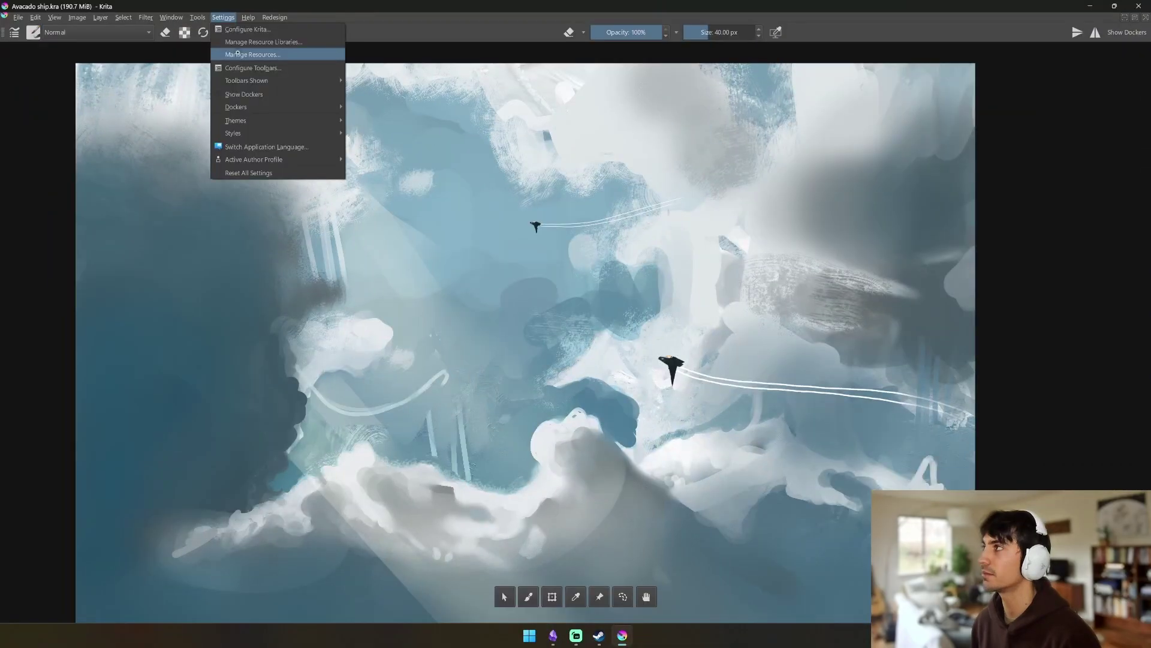
{"action": "left_click", "coordinate": [247, 29]}
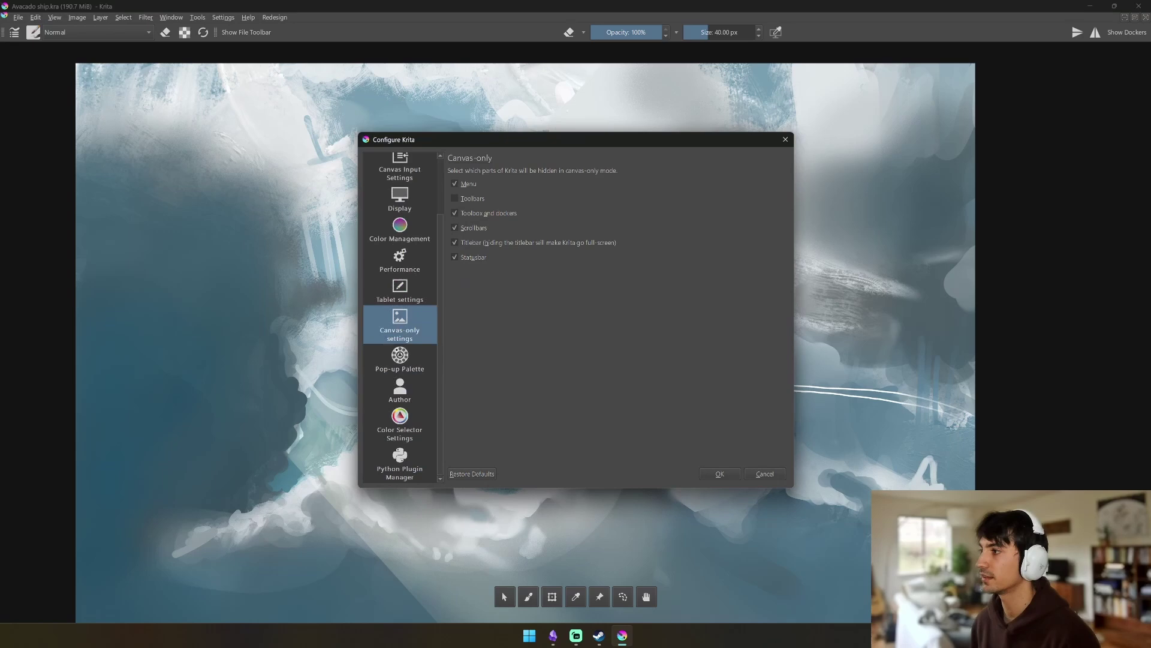
{"action": "left_click", "coordinate": [404, 362]}
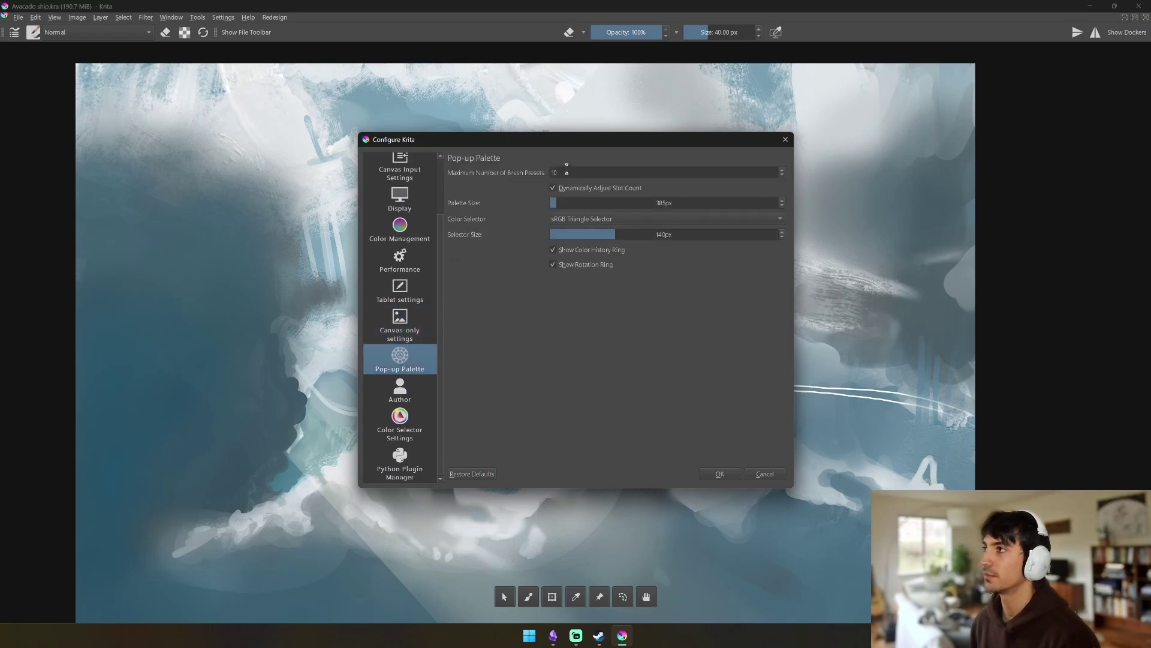
{"action": "double_click", "coordinate": [566, 172]}
{"action": "type", "text": "32"}
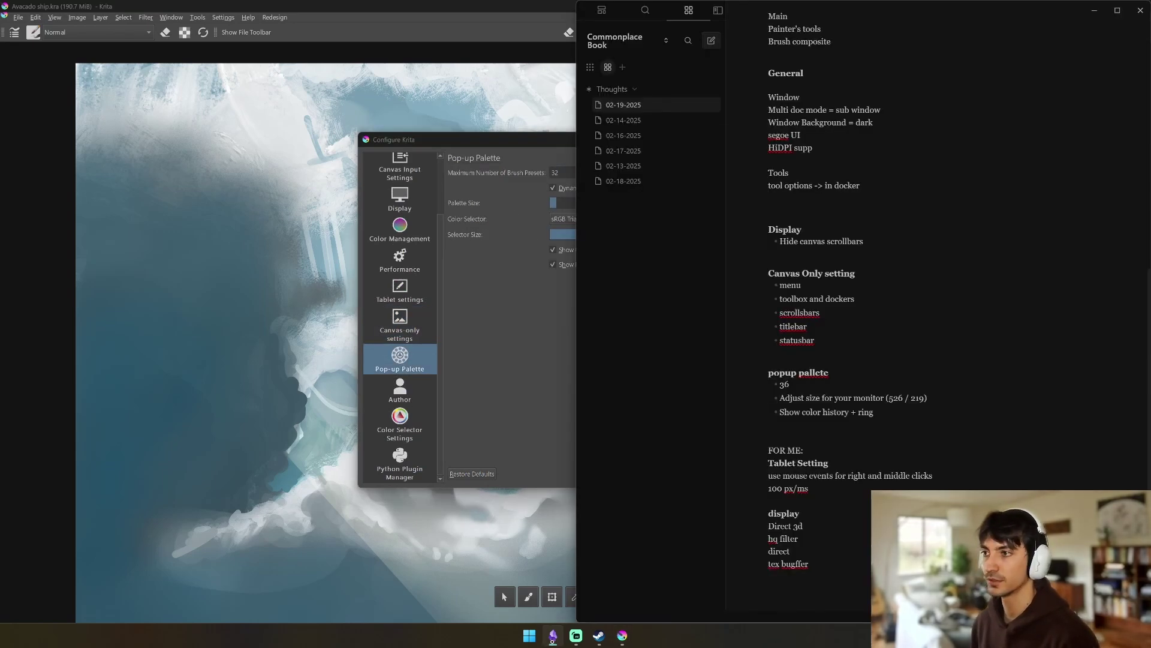
{"action": "key", "text": "BackSpace"}
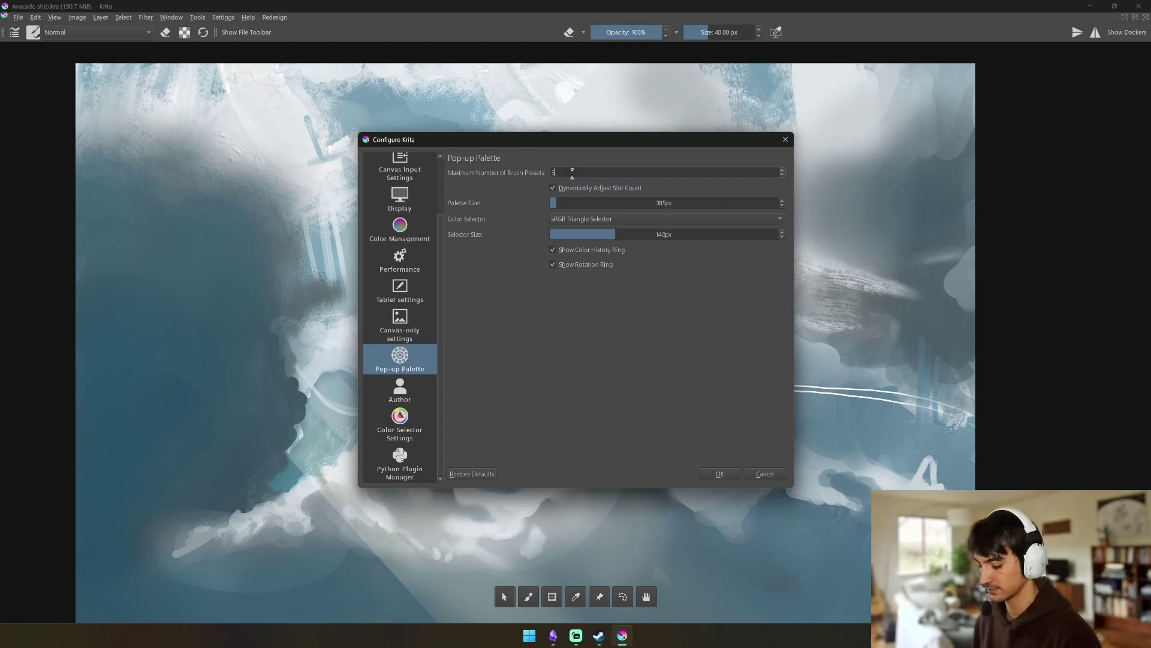
{"action": "type", "text": "6"}
{"action": "key", "text": "Up"}
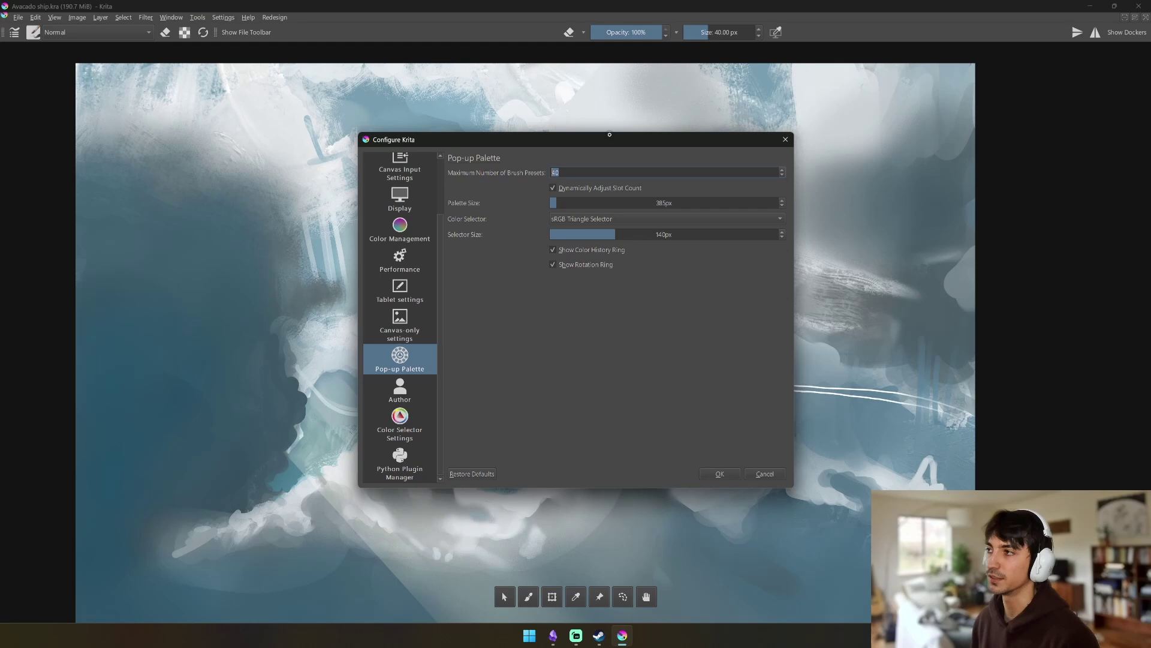
Raise the palette size to about 518px and the selector size past 200px.
{"action": "left_click_drag", "start_coordinate": [553, 203], "coordinate": [736, 202]}
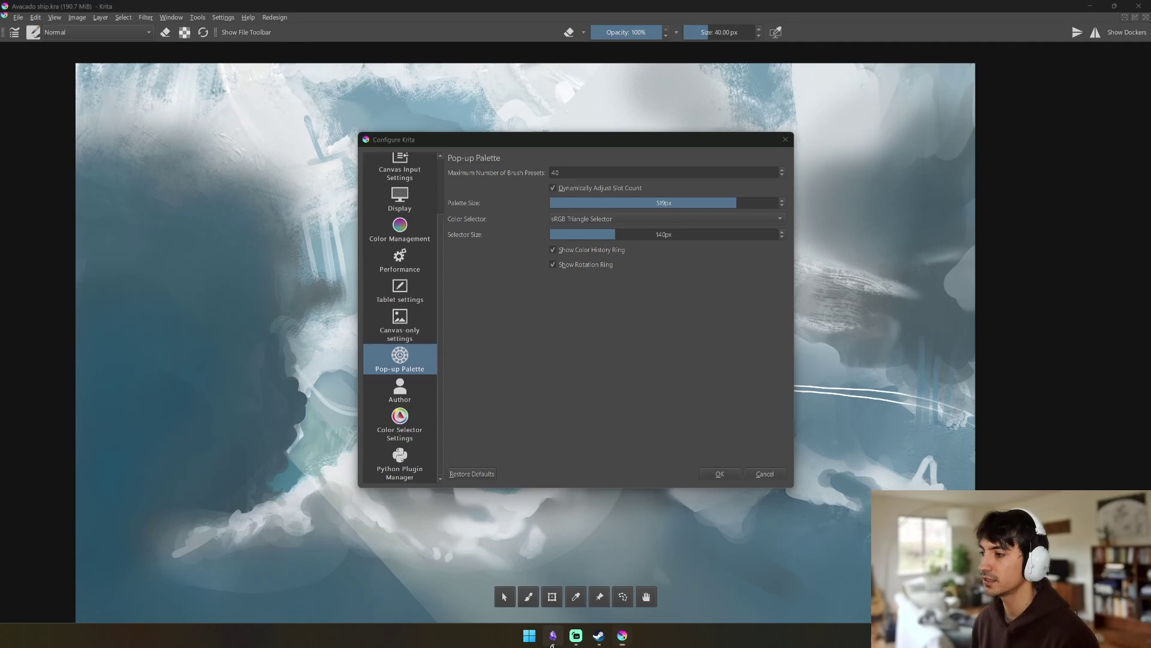
{"action": "left_click", "coordinate": [553, 636]}
{"action": "left_click", "coordinate": [553, 636]}
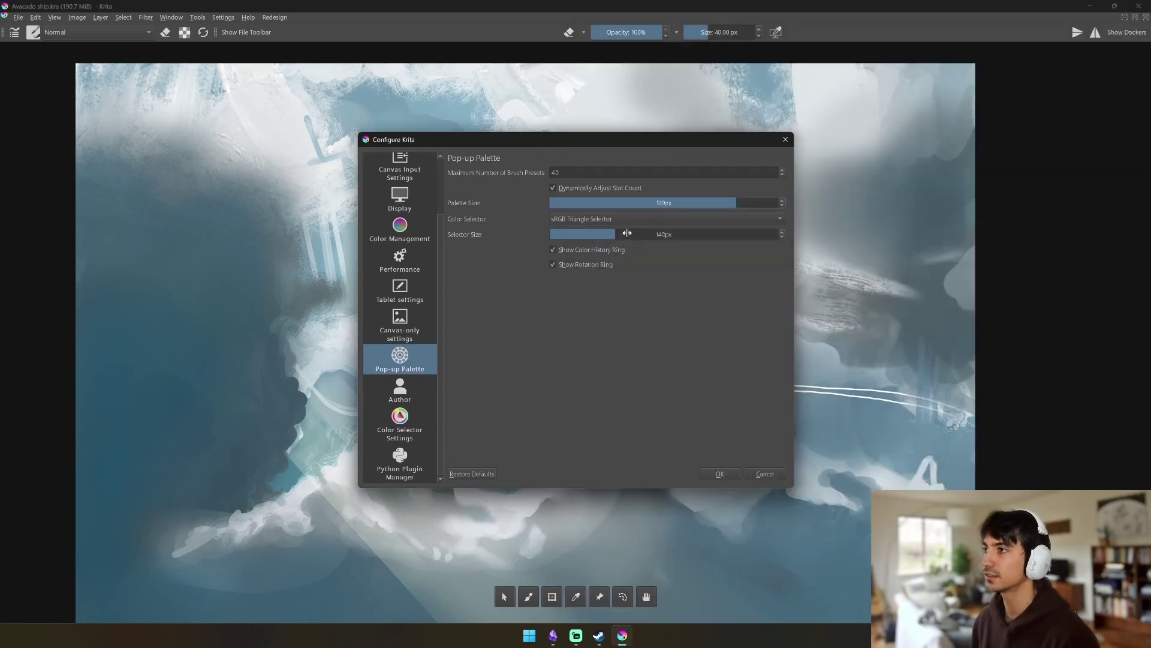
{"action": "left_click_drag", "start_coordinate": [628, 234], "coordinate": [741, 244]}
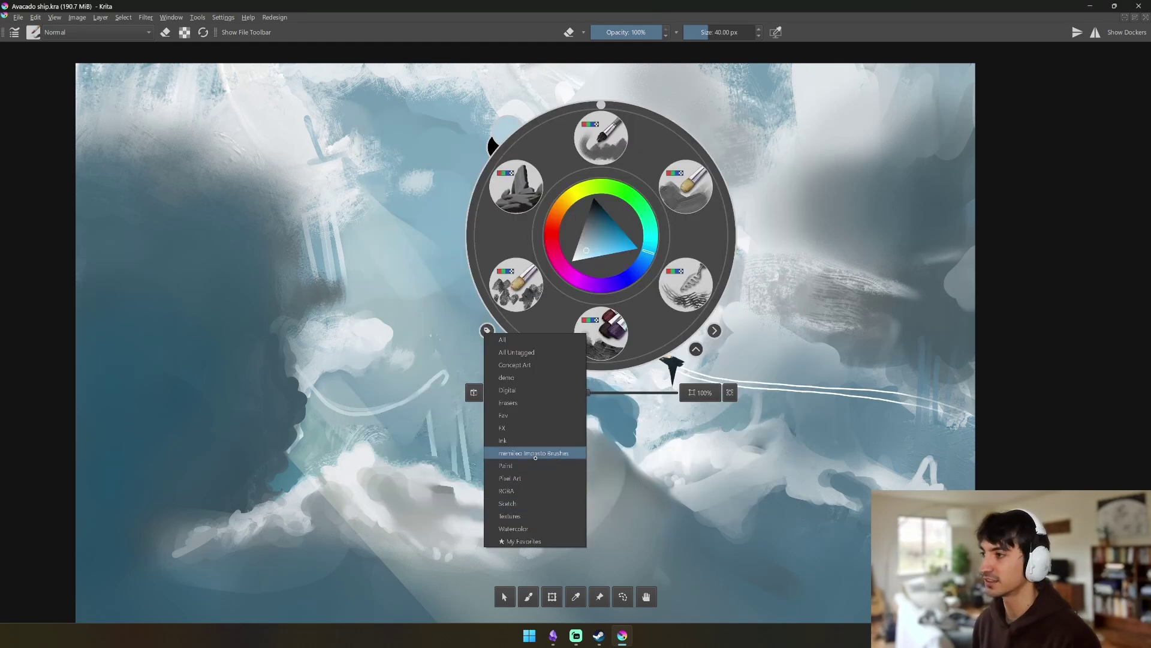
Pick a pink brush preset from the Concept Art tag in the pop-up palette.
{"action": "left_click", "coordinate": [536, 454]}
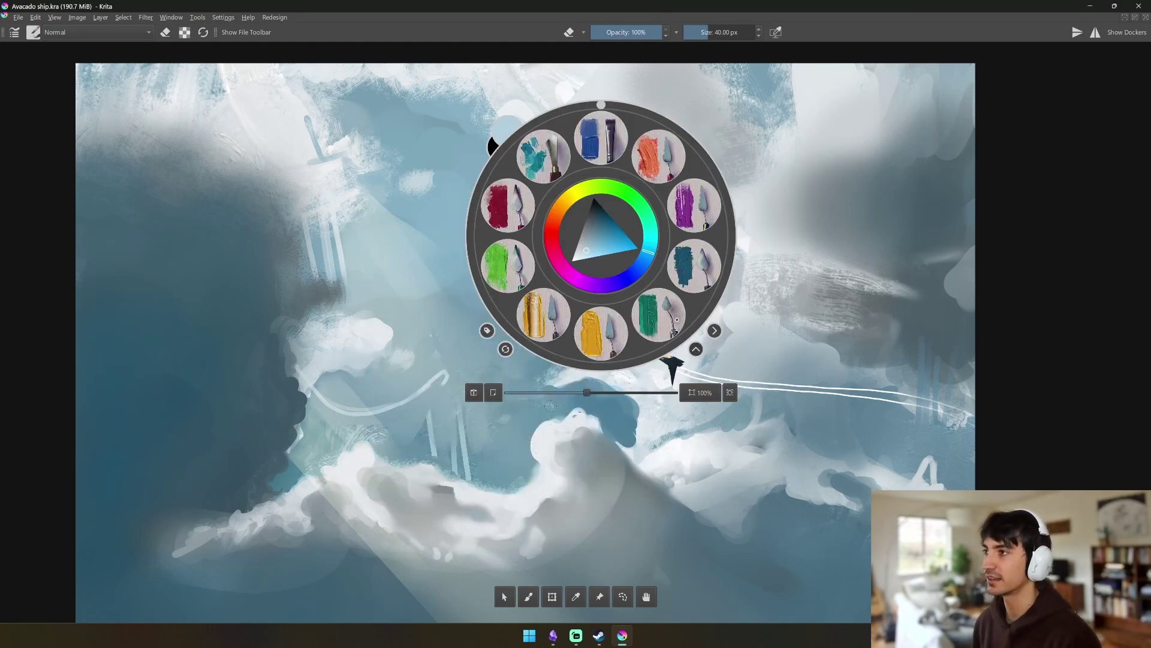
{"action": "left_click", "coordinate": [487, 330]}
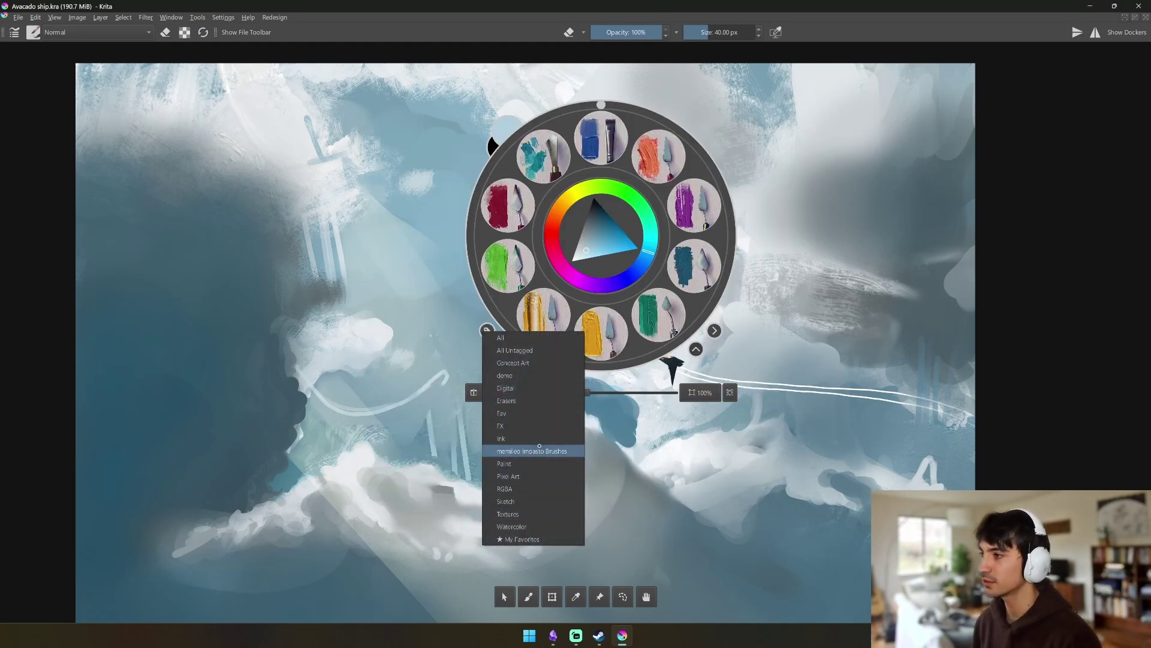
{"action": "left_click", "coordinate": [531, 363]}
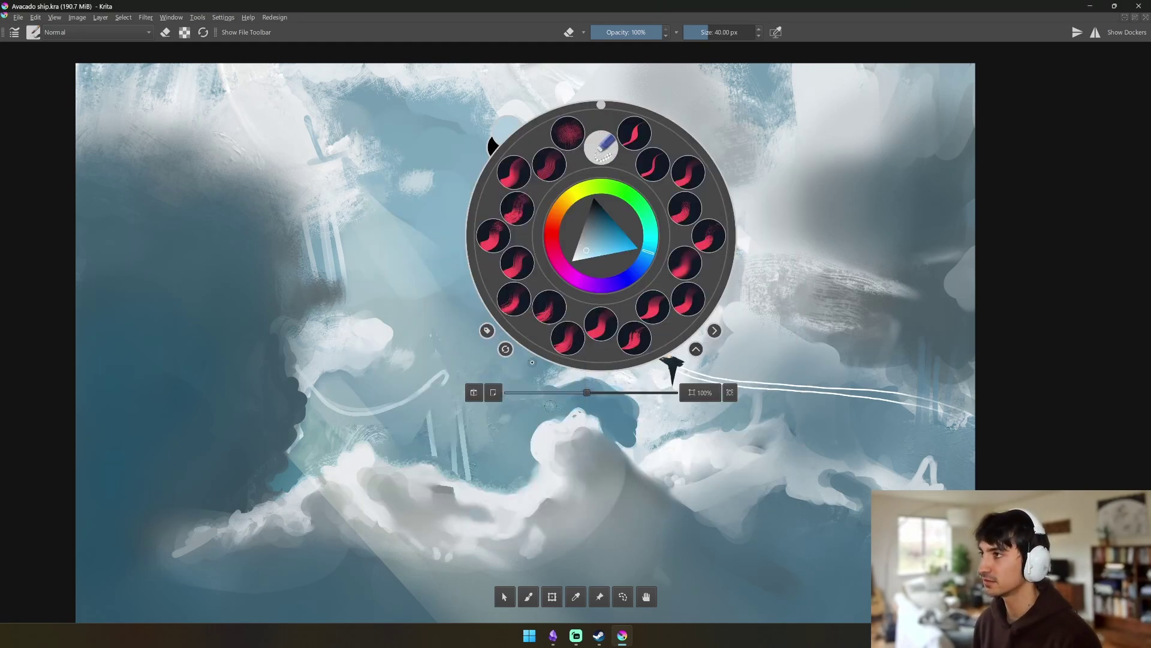
{"action": "left_click", "coordinate": [684, 173]}
Toggle canvas-only view, make Paint Layer 4 active, and confirm the Krita configuration.
{"action": "key", "text": "Tab"}
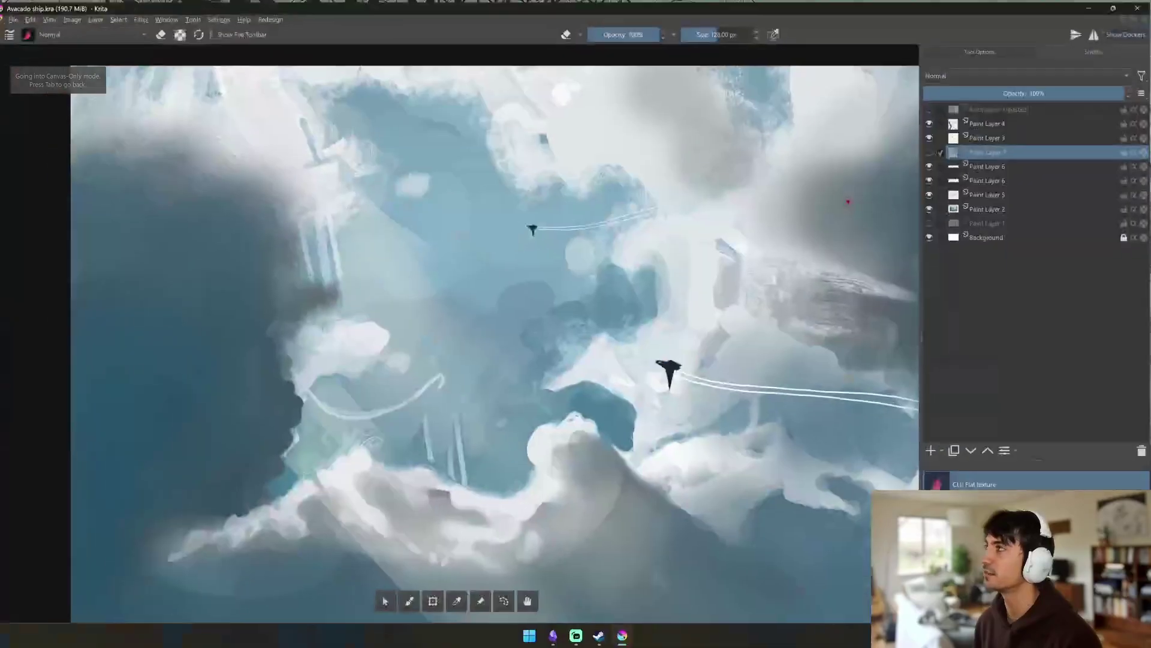
{"action": "left_click", "coordinate": [996, 121]}
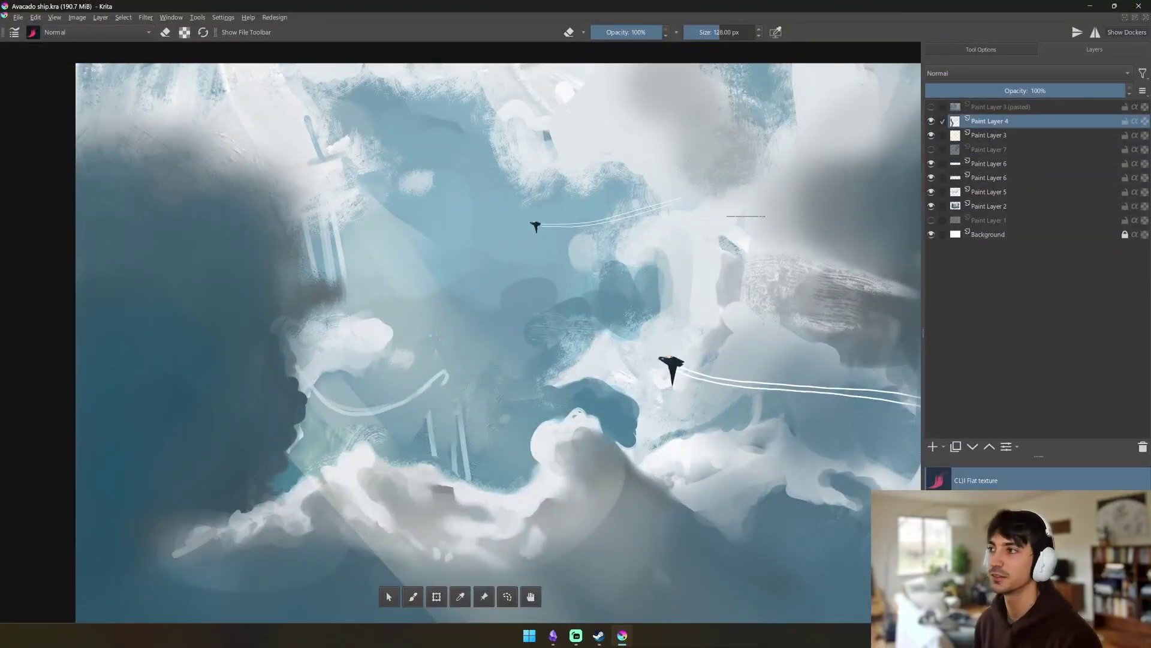
{"action": "left_click", "coordinate": [223, 17]}
{"action": "left_click", "coordinate": [245, 30]}
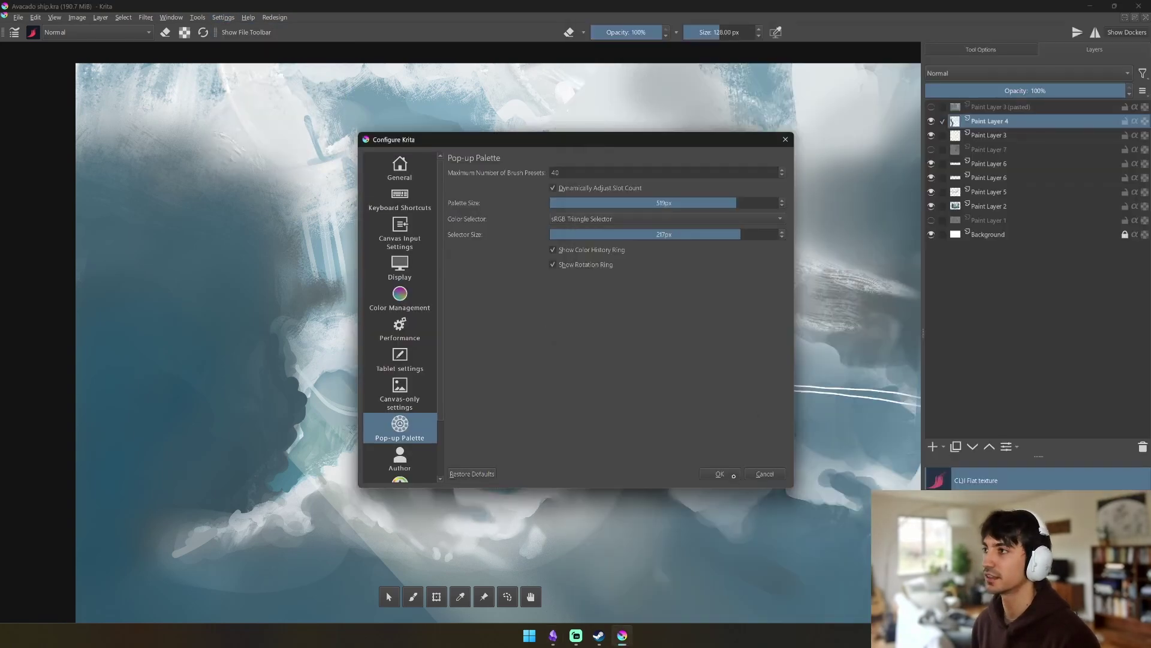
{"action": "left_click", "coordinate": [733, 475]}
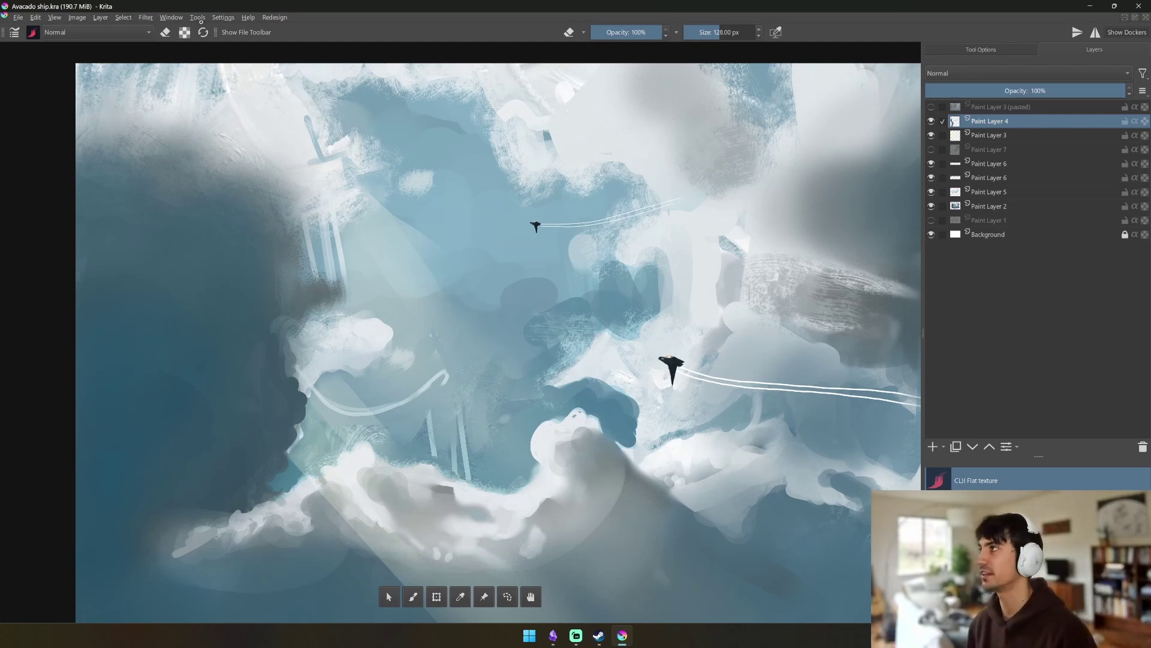
Launch the Theme Creator script from the Tools menu.
{"action": "left_click", "coordinate": [171, 17]}
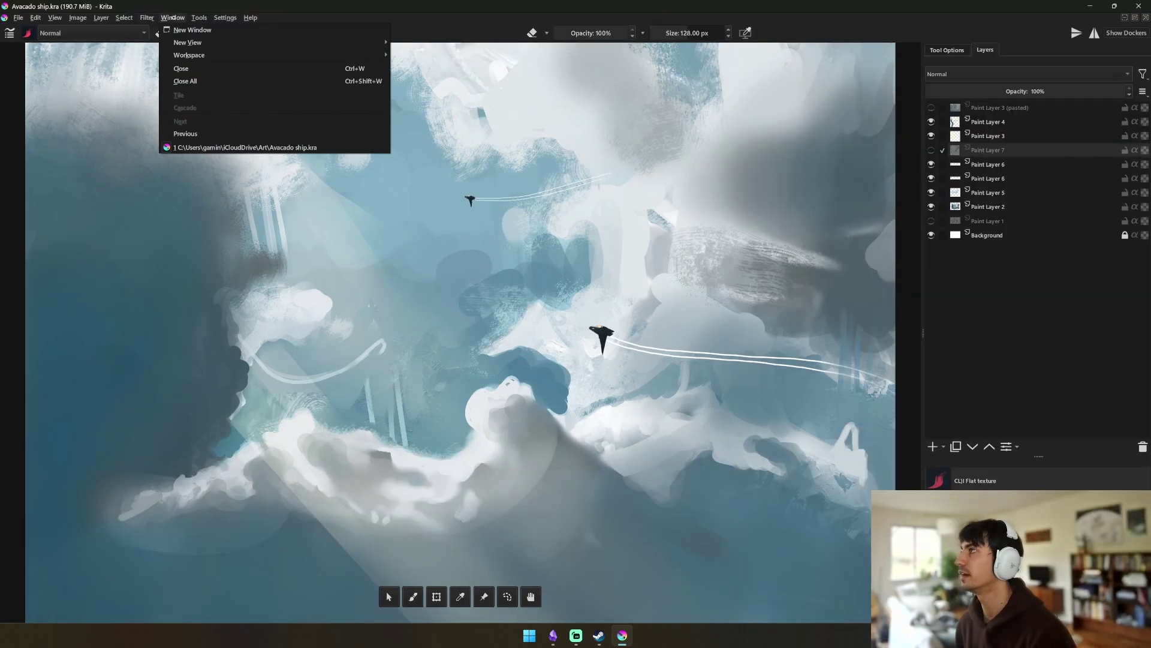
{"action": "left_click", "coordinate": [199, 17]}
{"action": "mouse_move", "coordinate": [206, 30]}
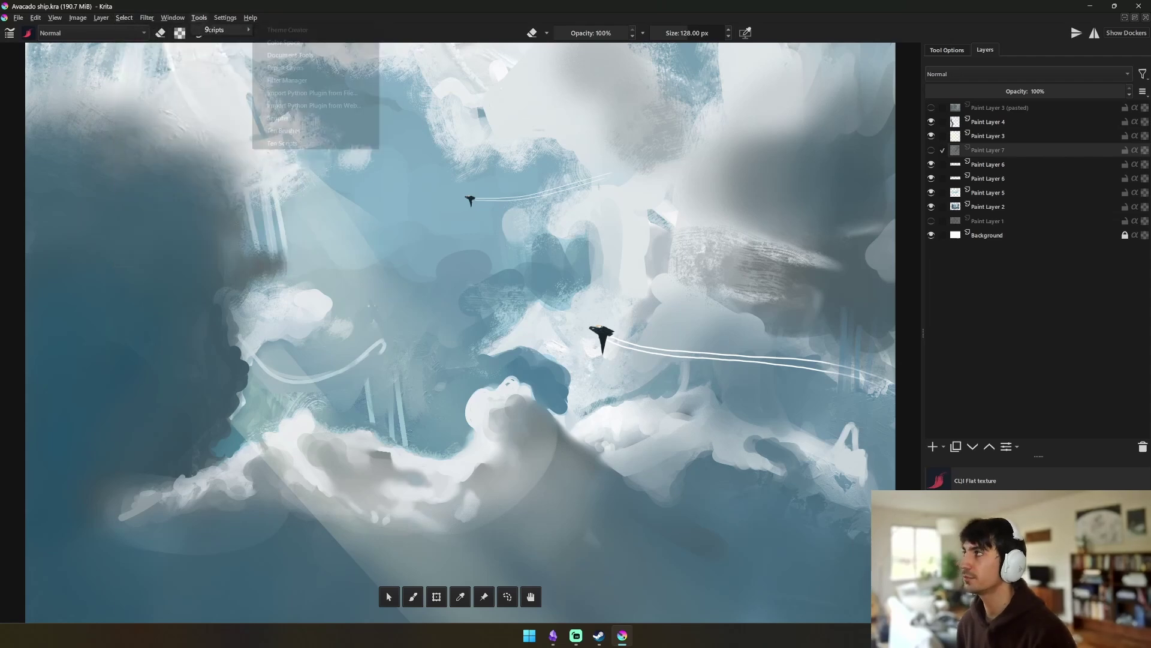
{"action": "left_click", "coordinate": [300, 32]}
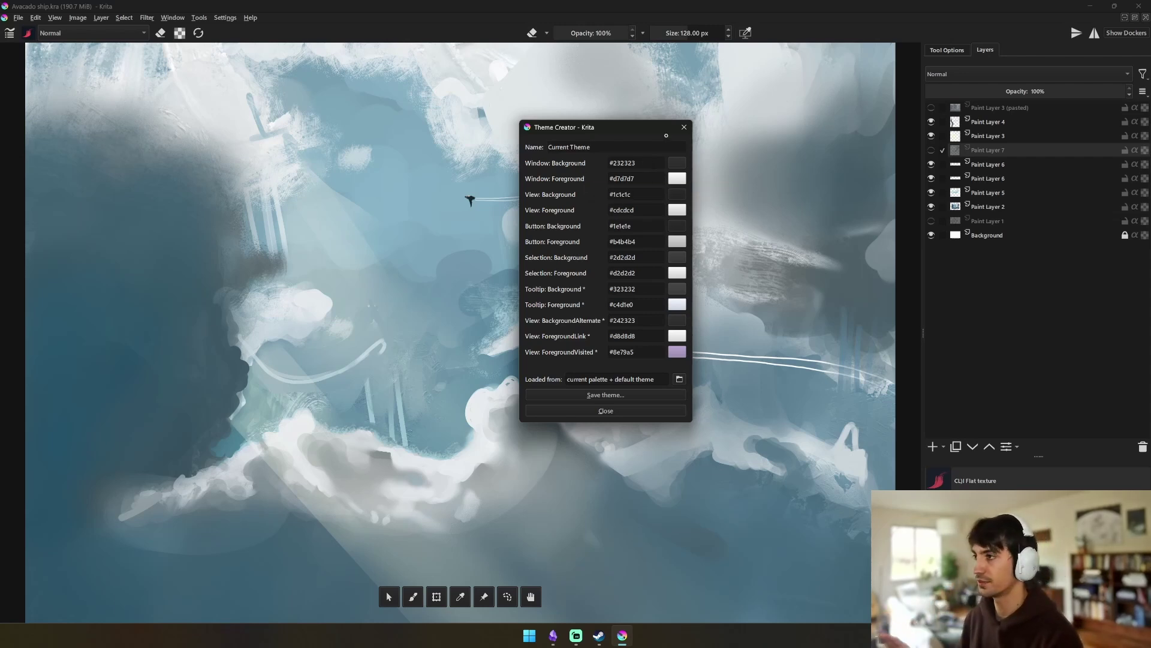
Try a dark green window background colour, then cancel the change.
{"action": "left_click", "coordinate": [673, 164]}
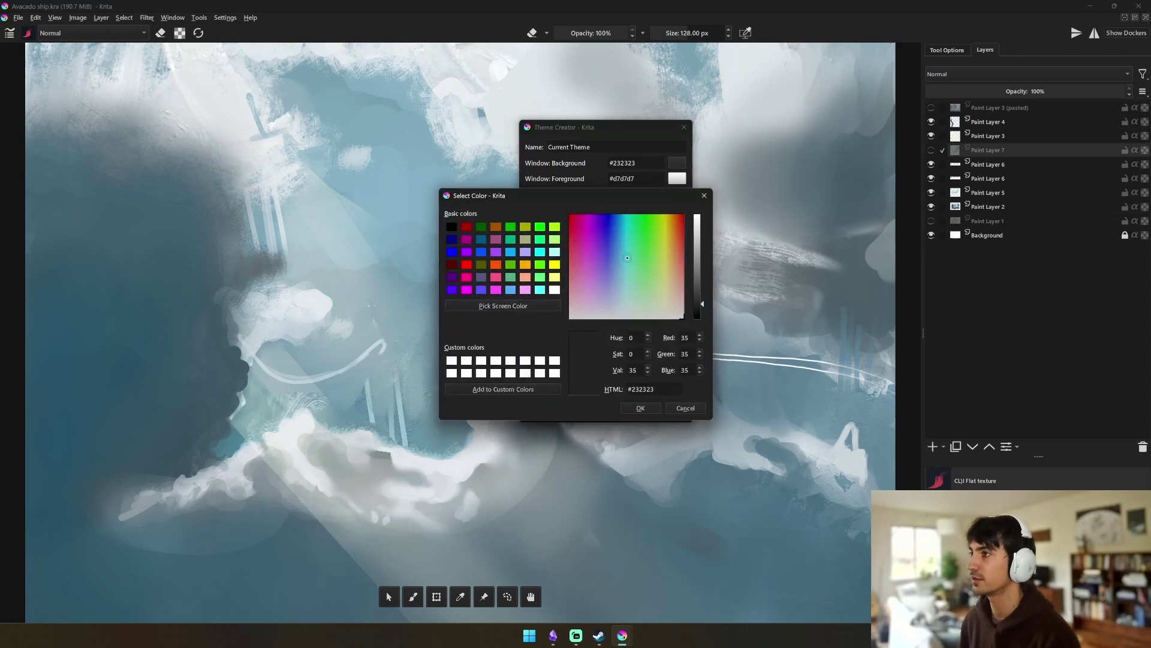
{"action": "left_click", "coordinate": [632, 261]}
{"action": "left_click", "coordinate": [614, 233]}
{"action": "left_click", "coordinate": [632, 238]}
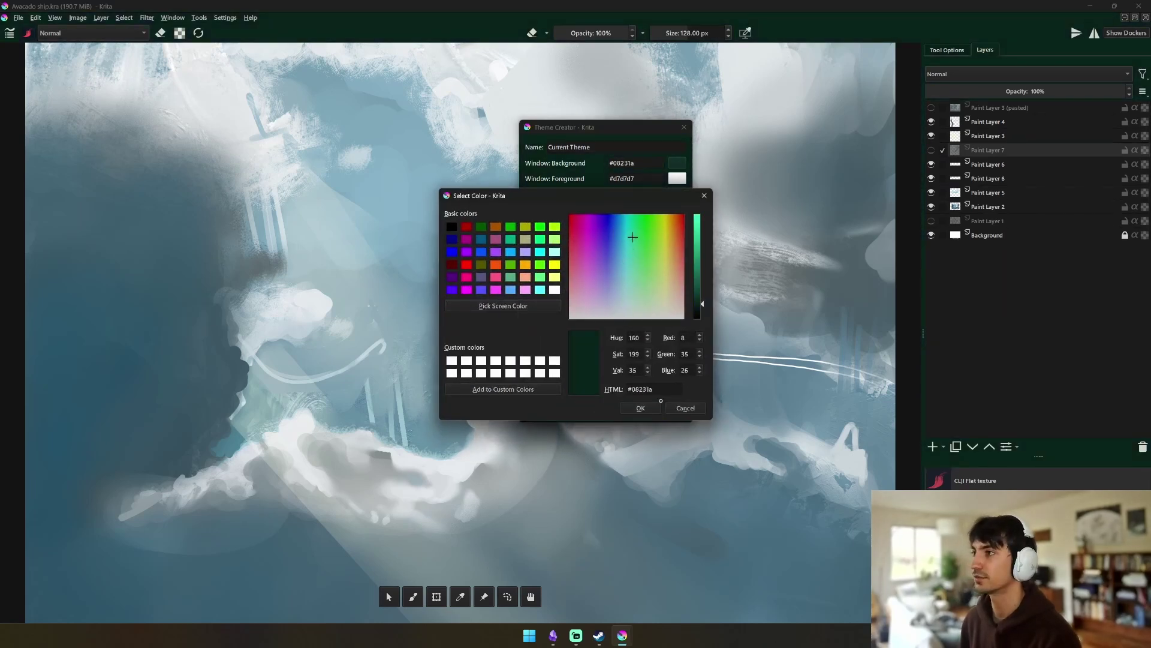
{"action": "left_click_drag", "start_coordinate": [694, 259], "coordinate": [699, 215]}
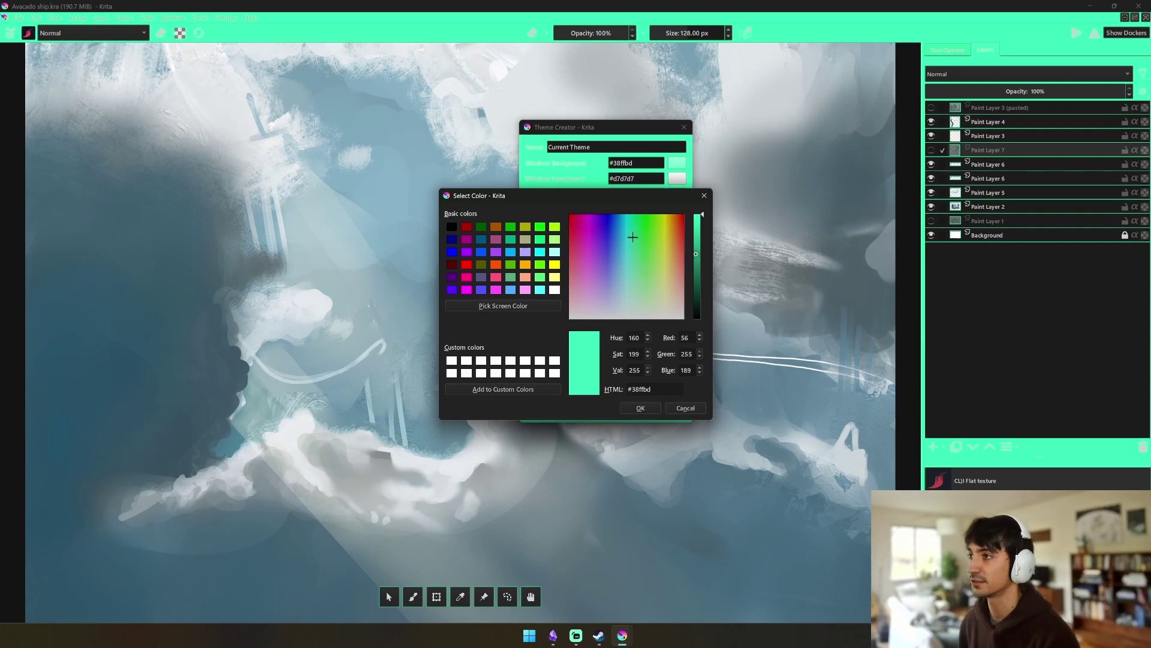
{"action": "left_click_drag", "start_coordinate": [695, 254], "coordinate": [703, 307]}
{"action": "key", "text": "Escape"}
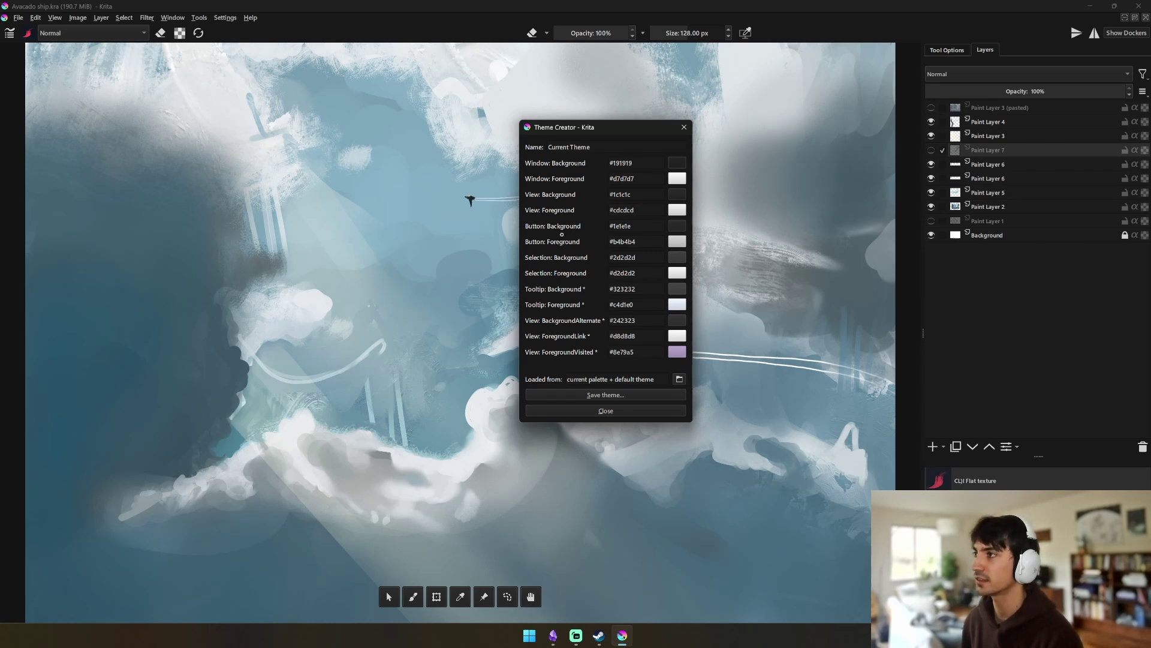
Set the selection highlight colour to a dark maroon red (#43141b).
{"action": "left_click", "coordinate": [677, 256]}
{"action": "left_click", "coordinate": [667, 244]}
{"action": "left_click_drag", "start_coordinate": [695, 251], "coordinate": [696, 294]}
{"action": "mouse_move", "coordinate": [609, 246]}
{"action": "left_mouse_down"}
{"action": "mouse_move", "coordinate": [593, 241]}
{"action": "mouse_move", "coordinate": [599, 262]}
{"action": "left_mouse_up"}
{"action": "left_click_drag", "start_coordinate": [697, 277], "coordinate": [697, 291]}
{"action": "left_click", "coordinate": [573, 246]}
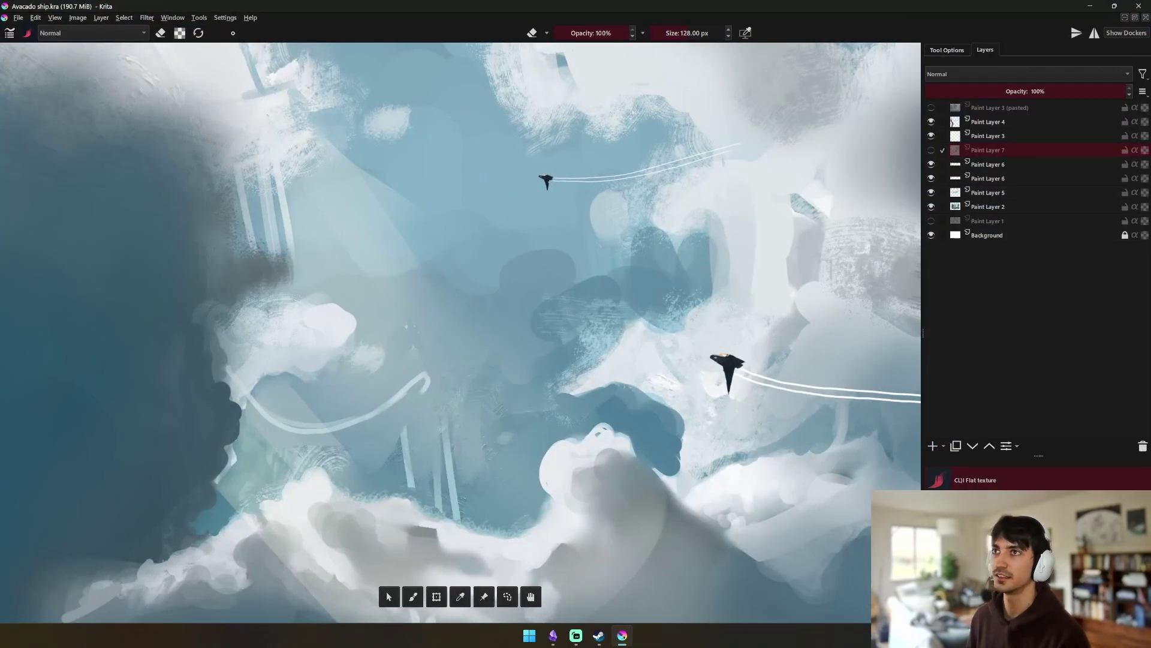
Place the Hide File Toolbar toggle in the BrushesAndStuff toolbar, right after Set eraser mode.
{"action": "left_click", "coordinate": [223, 17]}
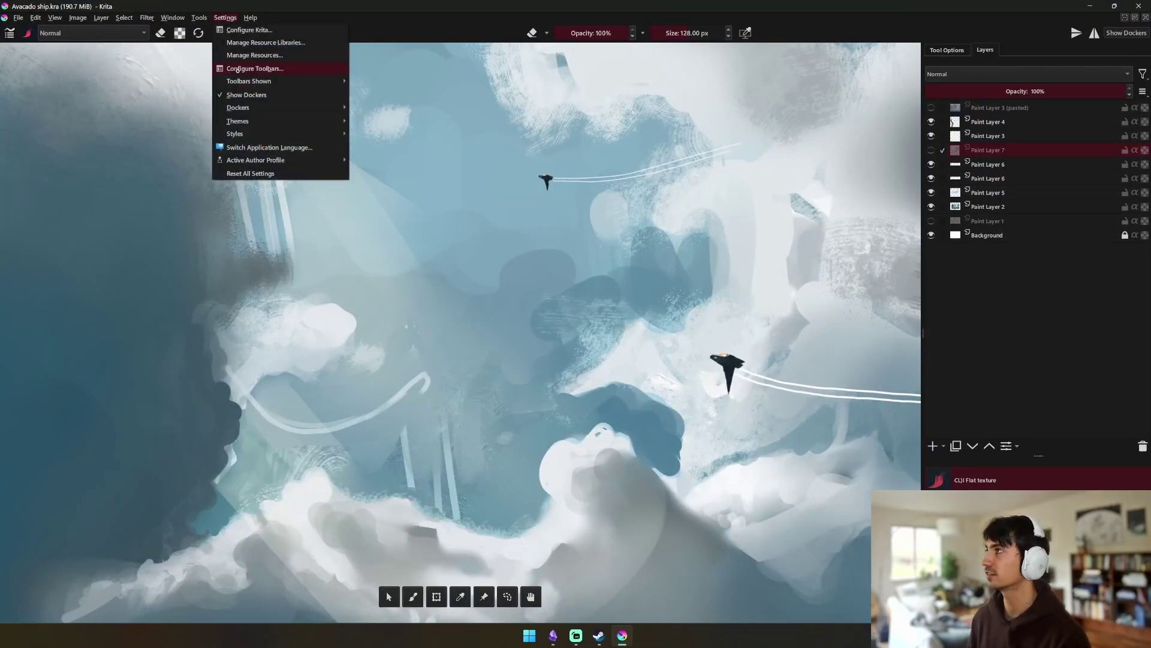
{"action": "mouse_move", "coordinate": [335, 81]}
{"action": "left_click", "coordinate": [302, 68]}
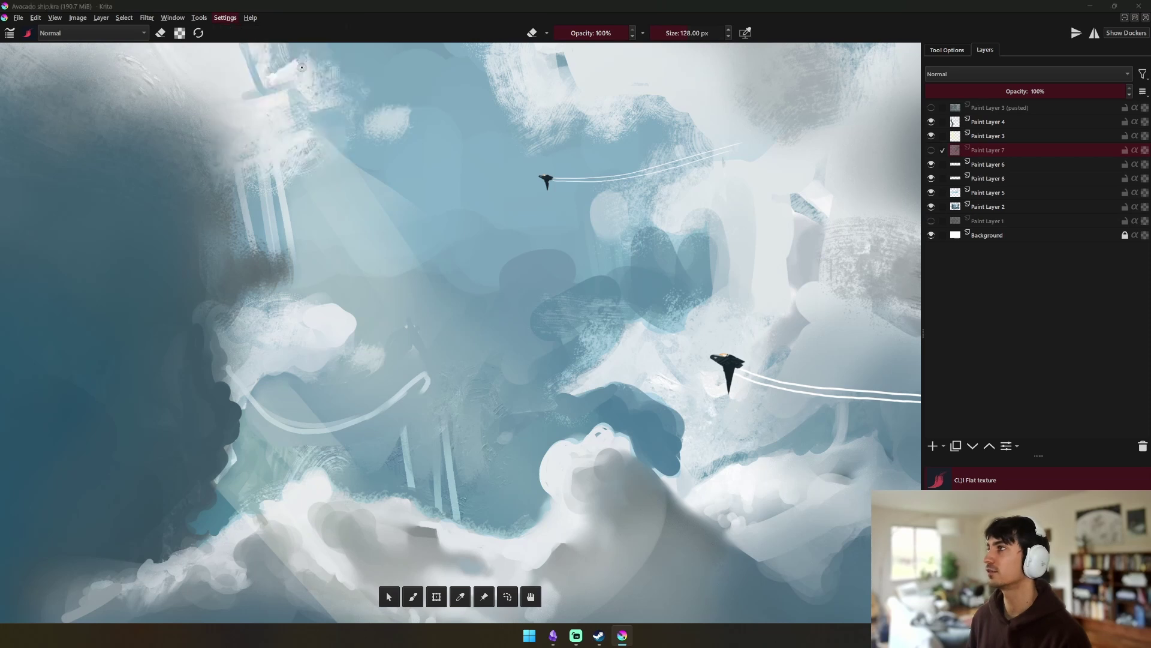
{"action": "left_click", "coordinate": [593, 225]}
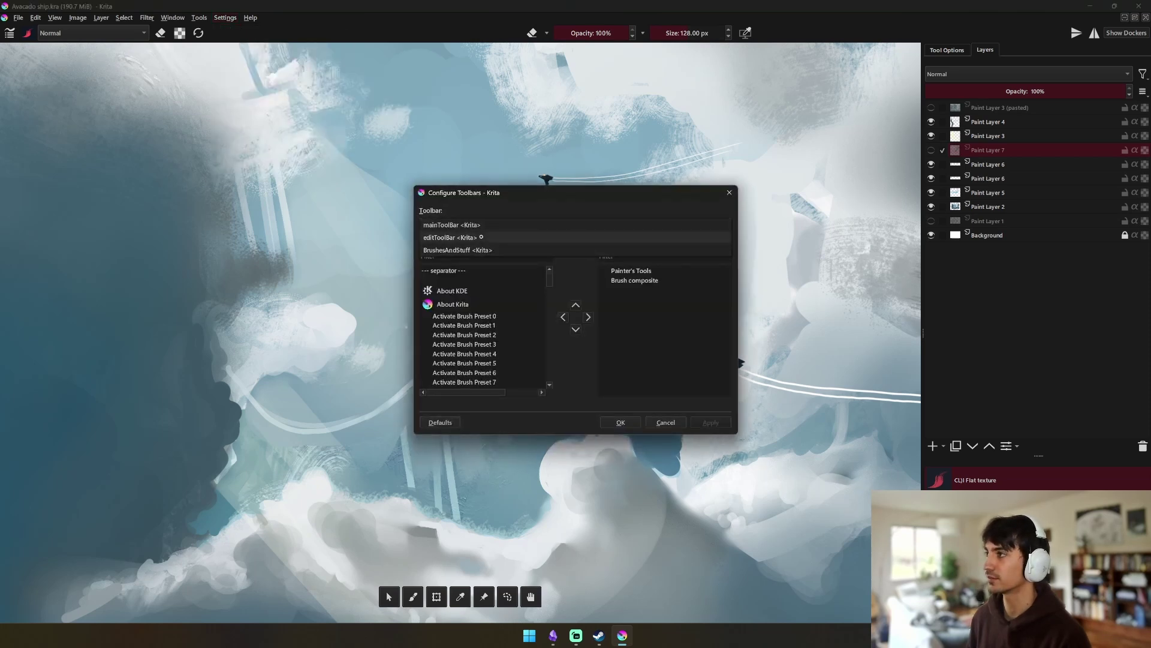
{"action": "left_click", "coordinate": [480, 249]}
{"action": "left_click", "coordinate": [648, 271]}
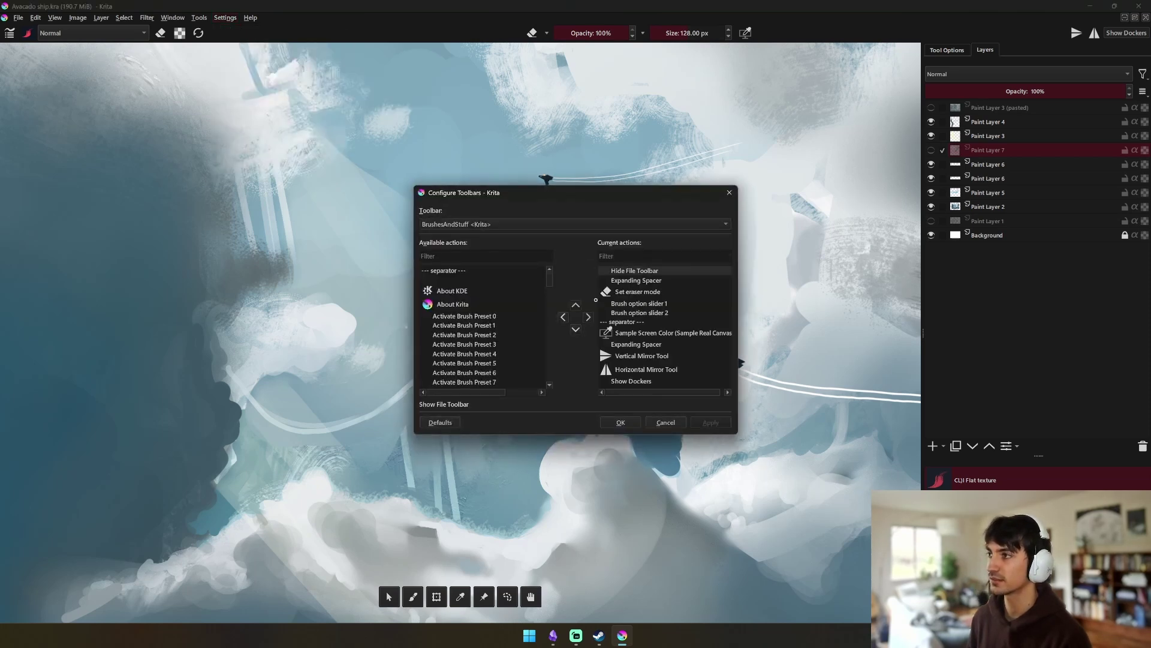
{"action": "left_click", "coordinate": [562, 317]}
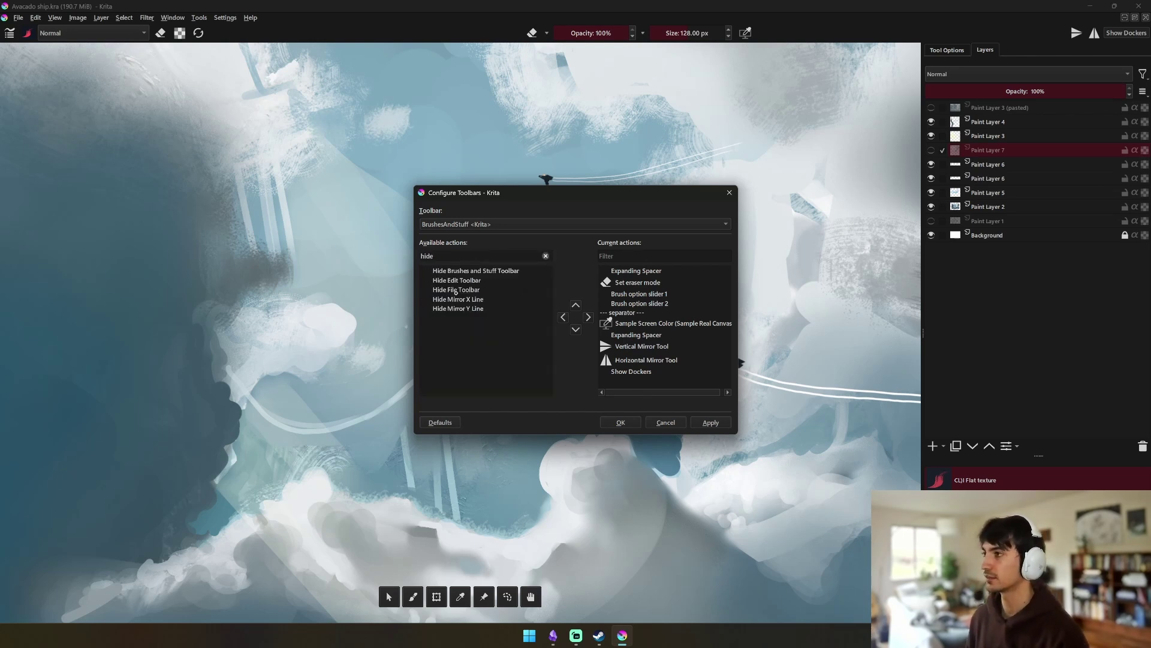
{"action": "left_click", "coordinate": [471, 290]}
{"action": "left_click", "coordinate": [589, 317]}
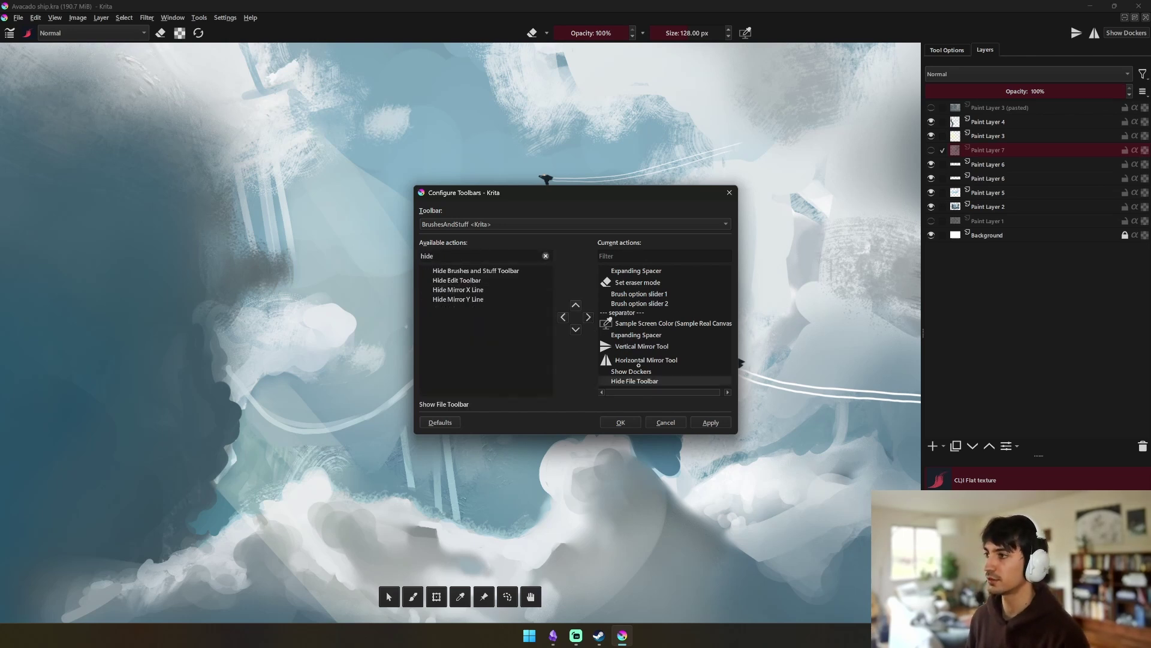
{"action": "left_click", "coordinate": [576, 304]}
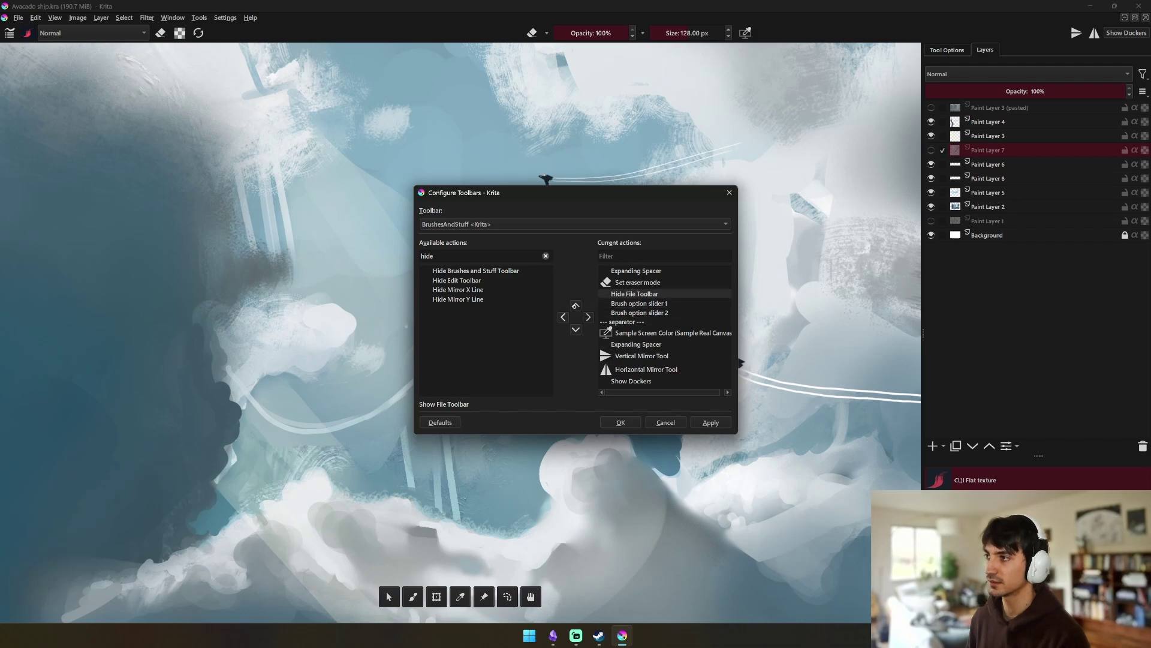
{"action": "left_click", "coordinate": [620, 422]}
{"action": "scroll", "coordinate": [622, 227], "scroll_direction": "down", "scroll_amount": 3}
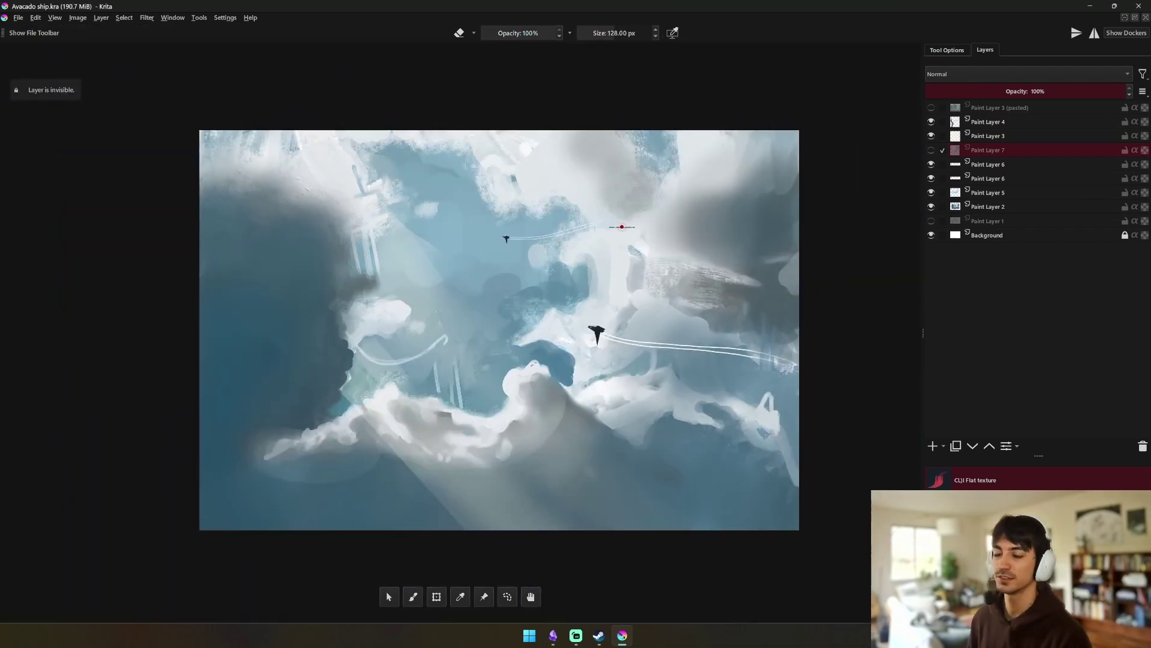